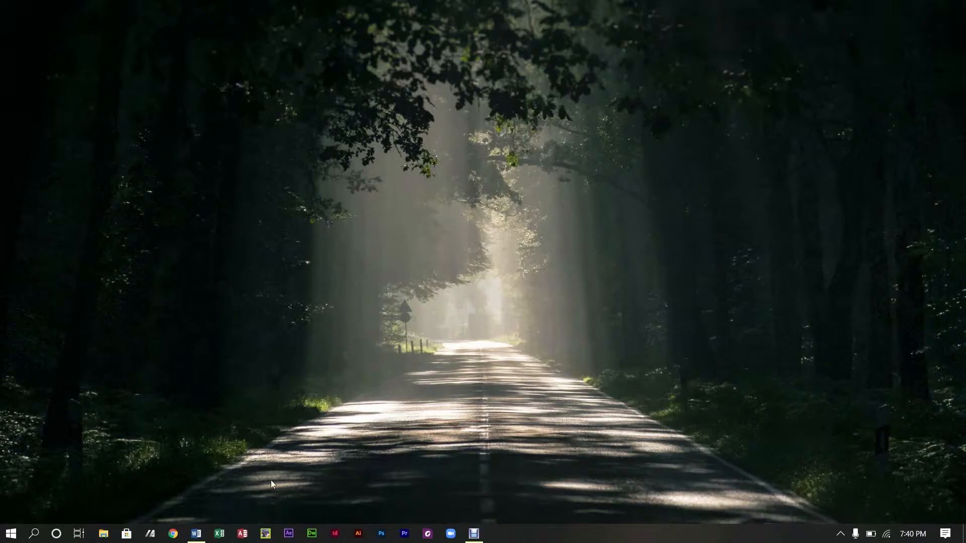
Step: Replace the comma after 'header' with ' and' in the Task B sentence
click(196, 533)
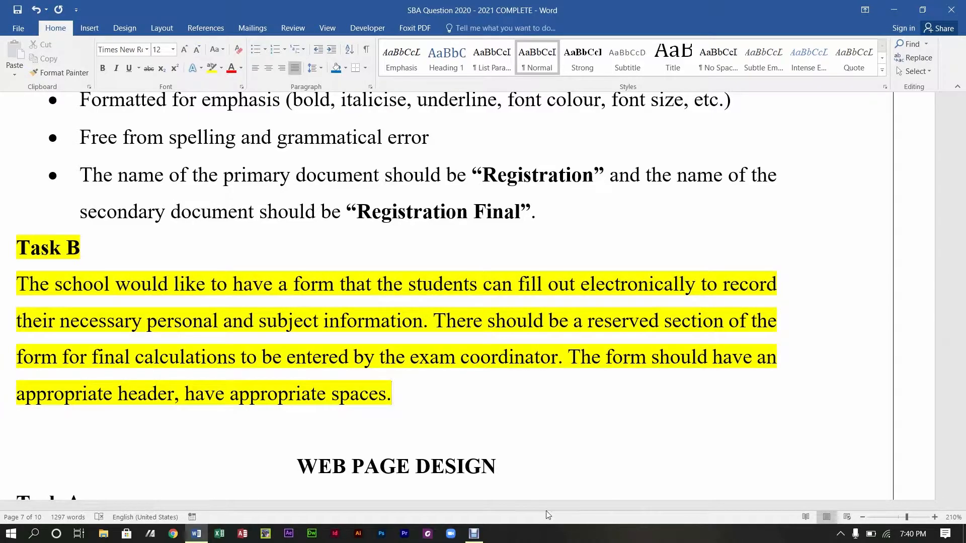
drag(443, 507, 392, 506)
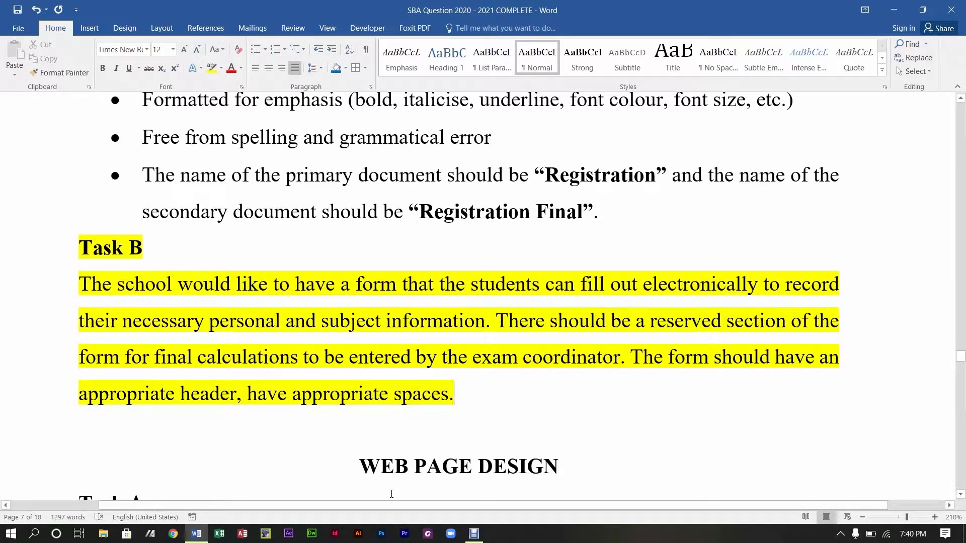
click(247, 403)
key(BackSpace)
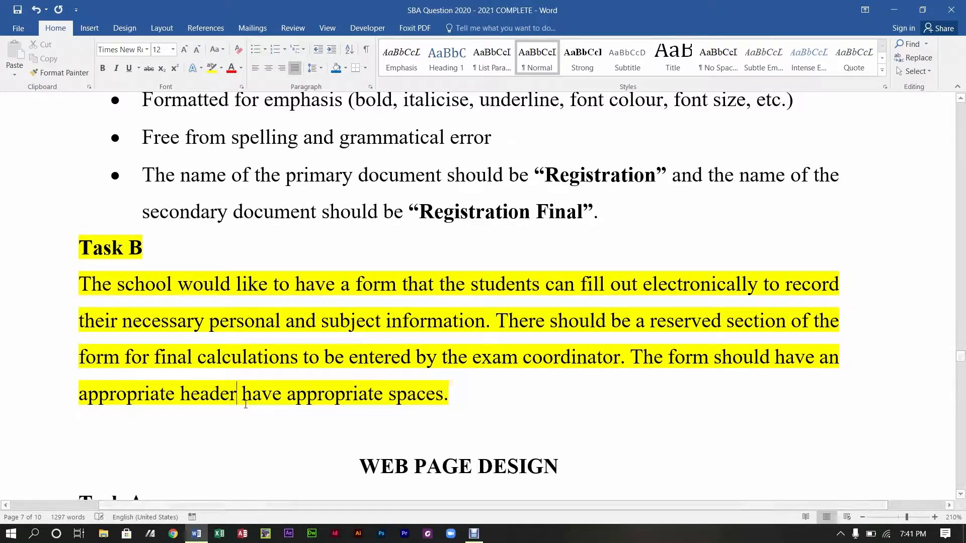
text(and)
key(End)
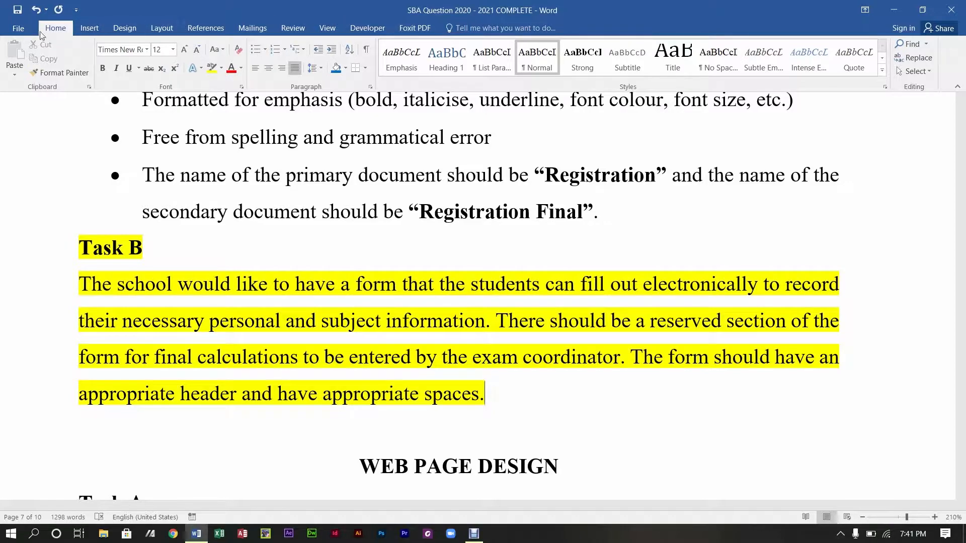
Step: Create a new blank document, Document2, from the File menu
click(13, 30)
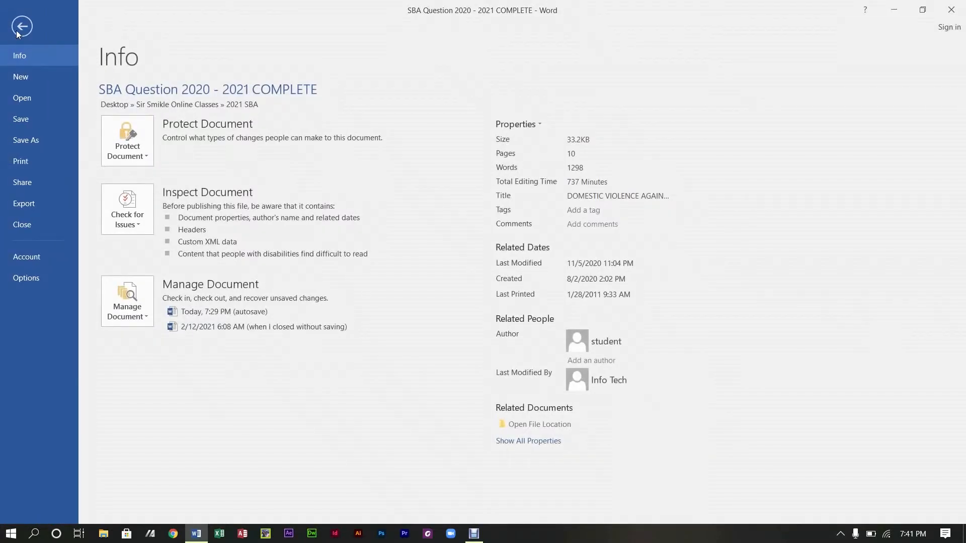
click(16, 30)
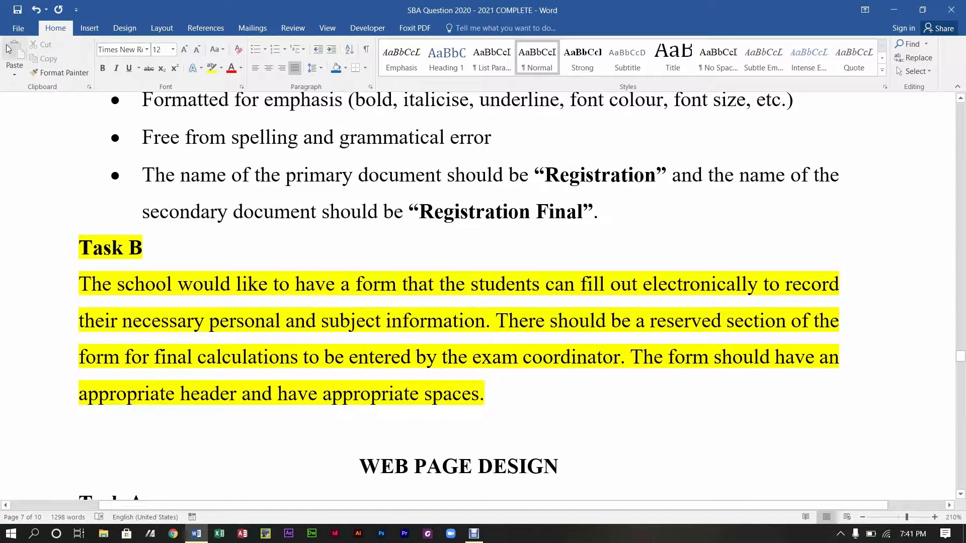
click(18, 29)
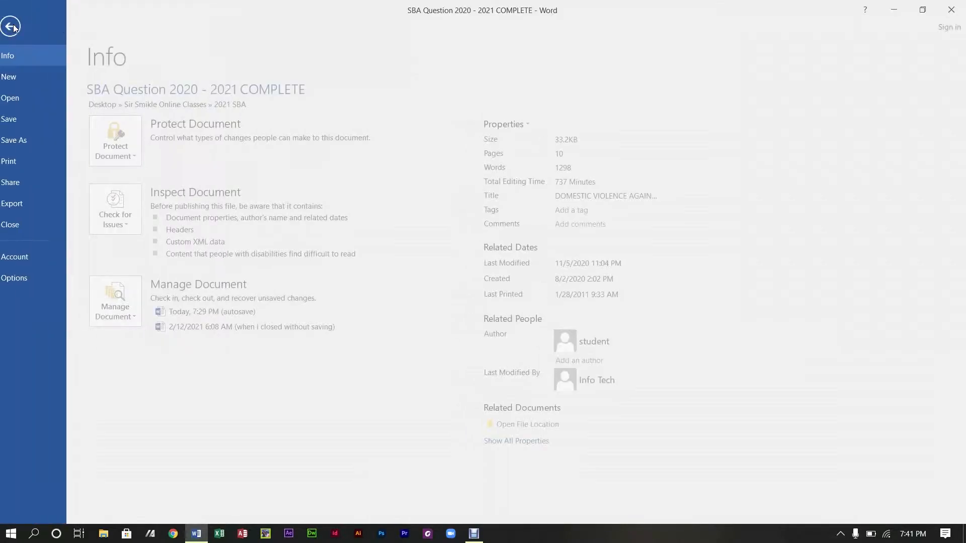
click(35, 78)
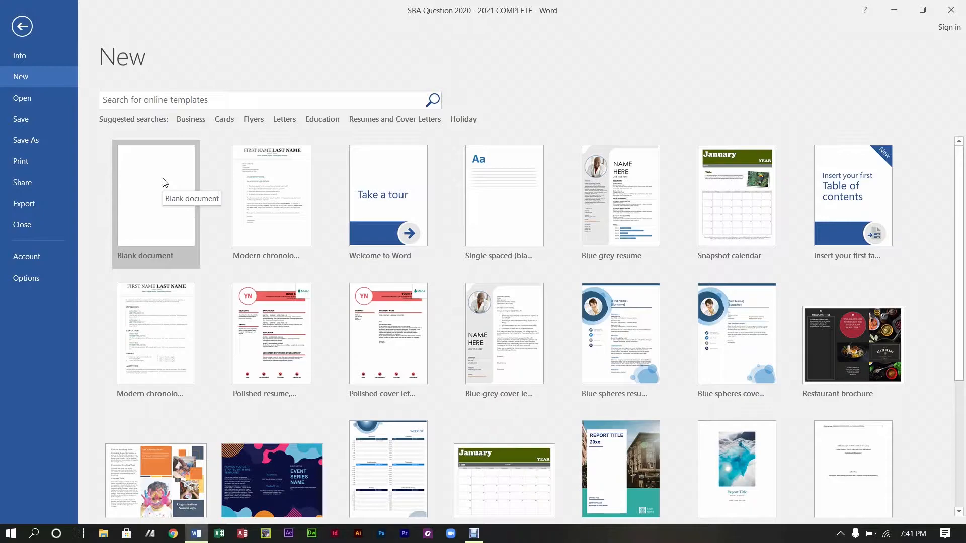
click(163, 183)
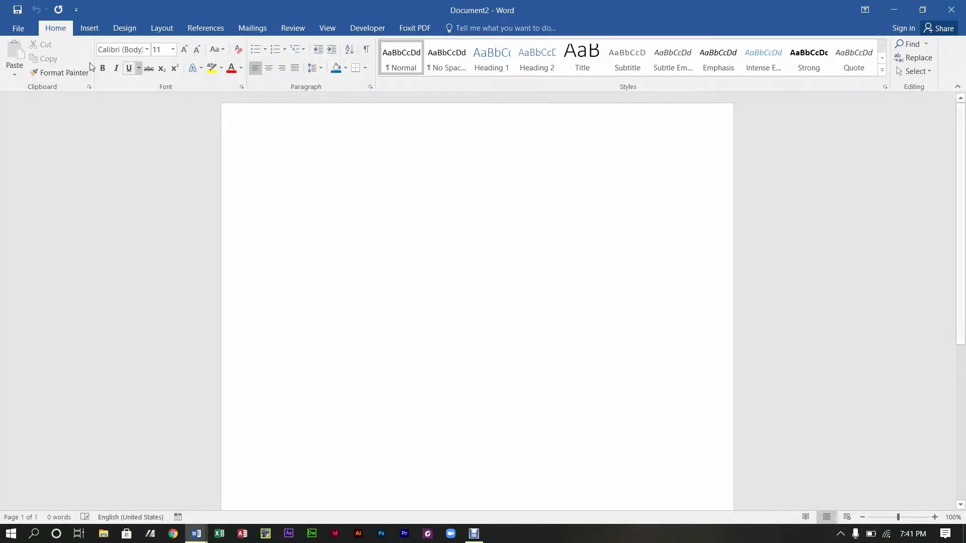
click(18, 28)
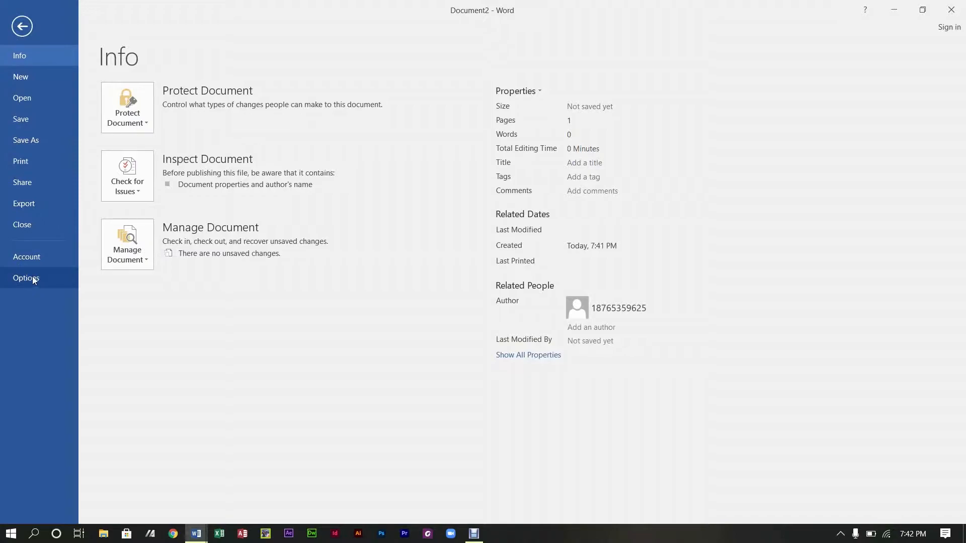
click(33, 280)
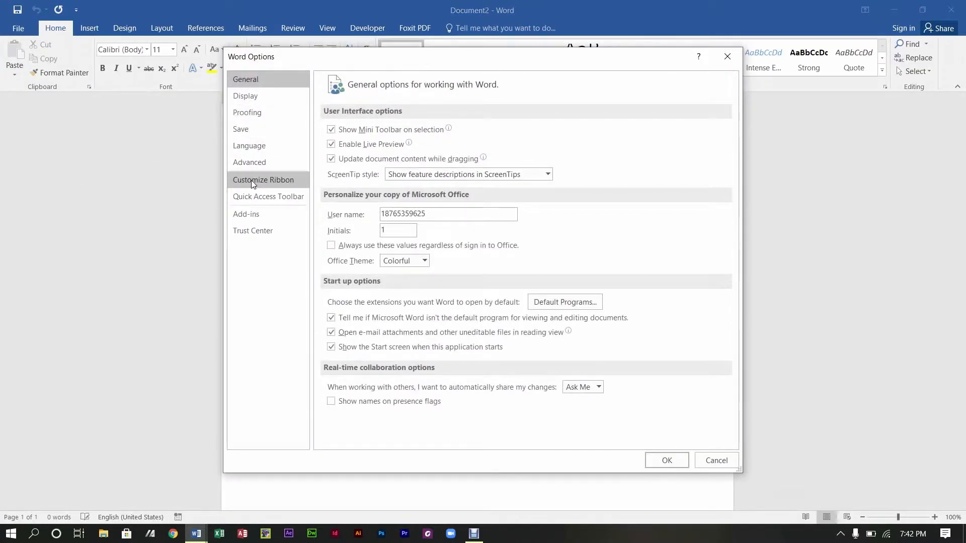
click(252, 181)
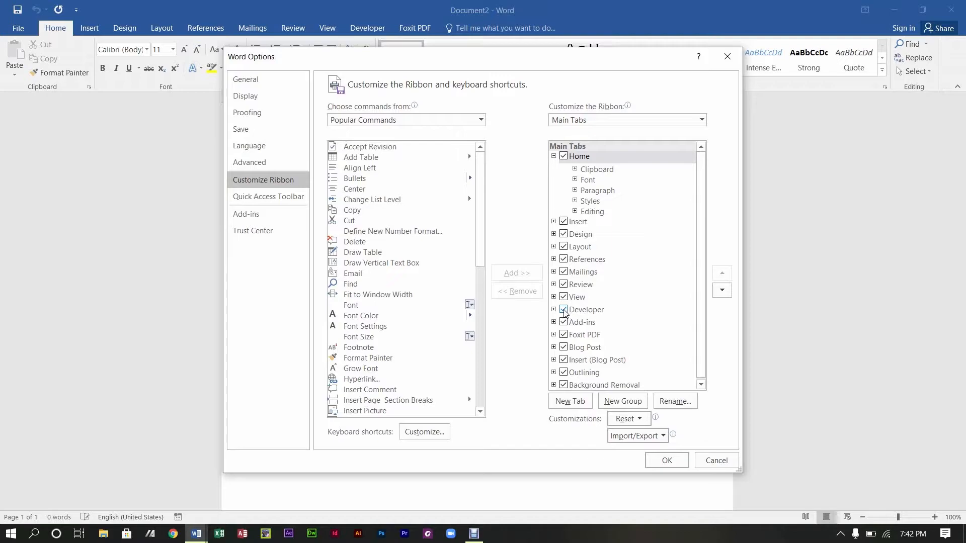
click(564, 310)
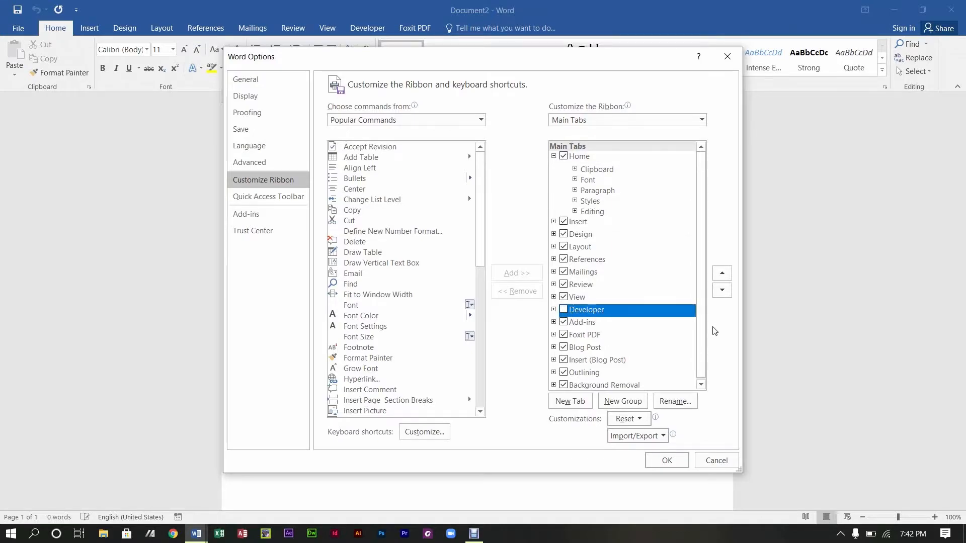
click(850, 340)
click(579, 314)
click(564, 310)
click(667, 461)
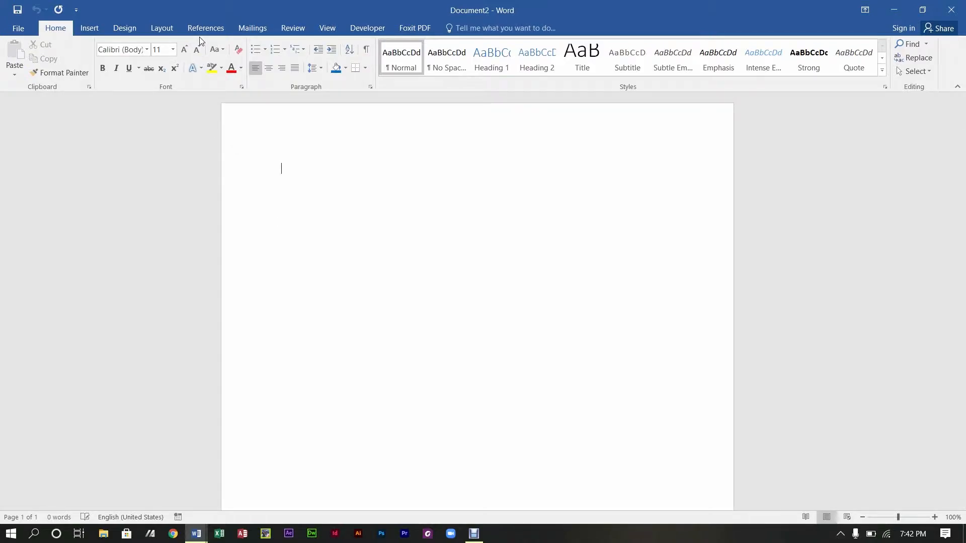
Step: Switch Document2's page orientation to Landscape
click(167, 32)
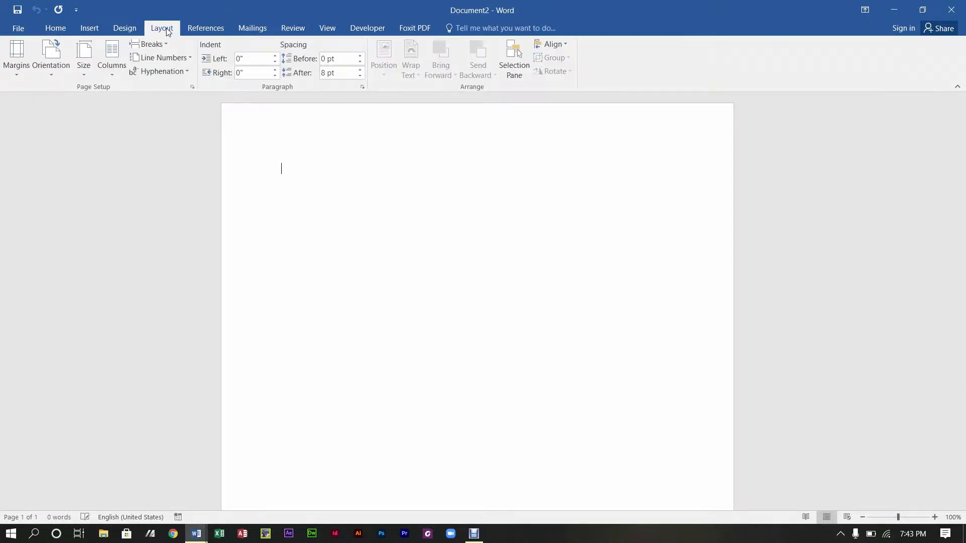
click(55, 76)
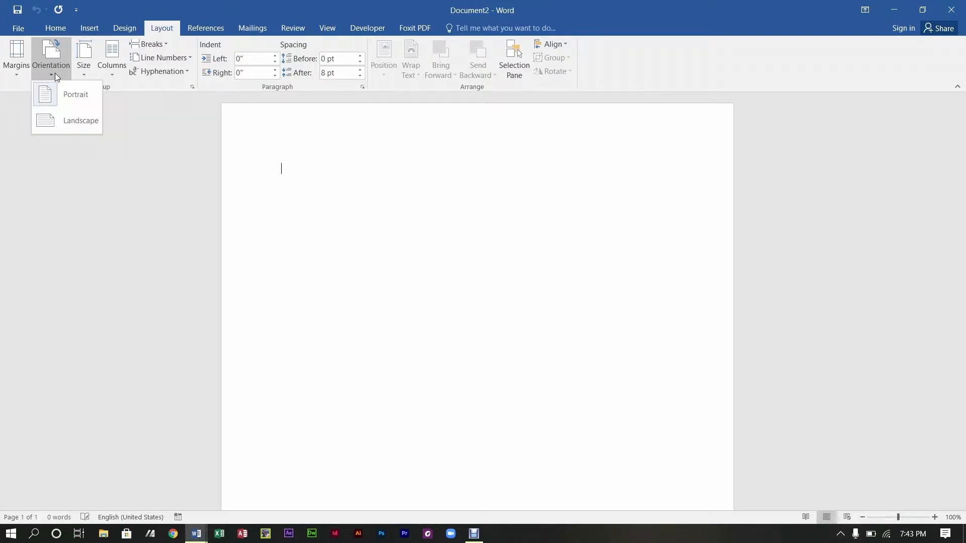
click(67, 121)
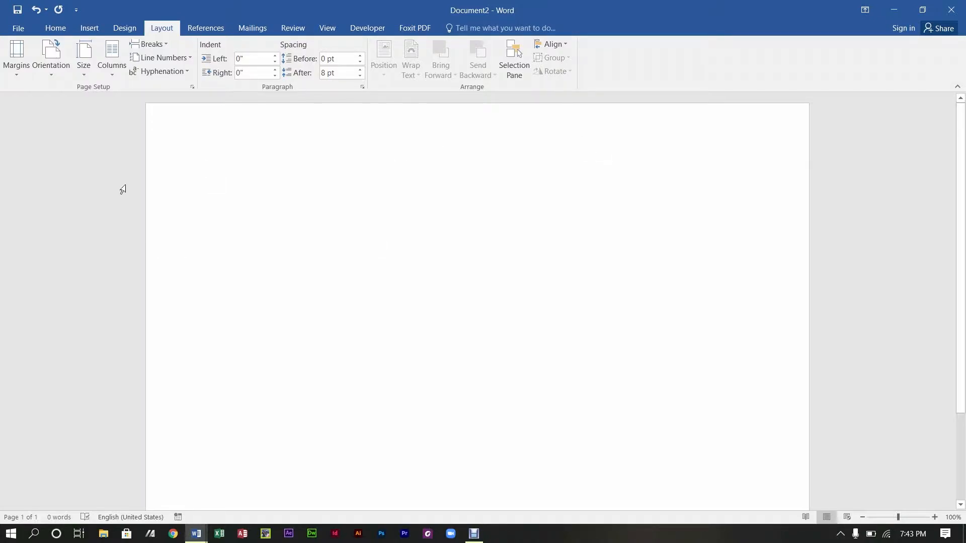
Step: Open the page header and type 'Future Leaders High School'
click(53, 29)
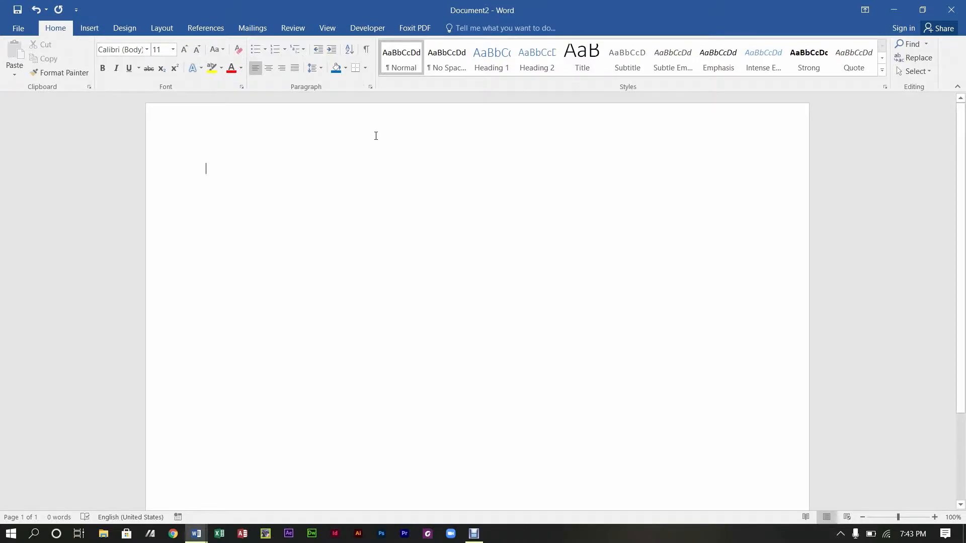
double_click(371, 135)
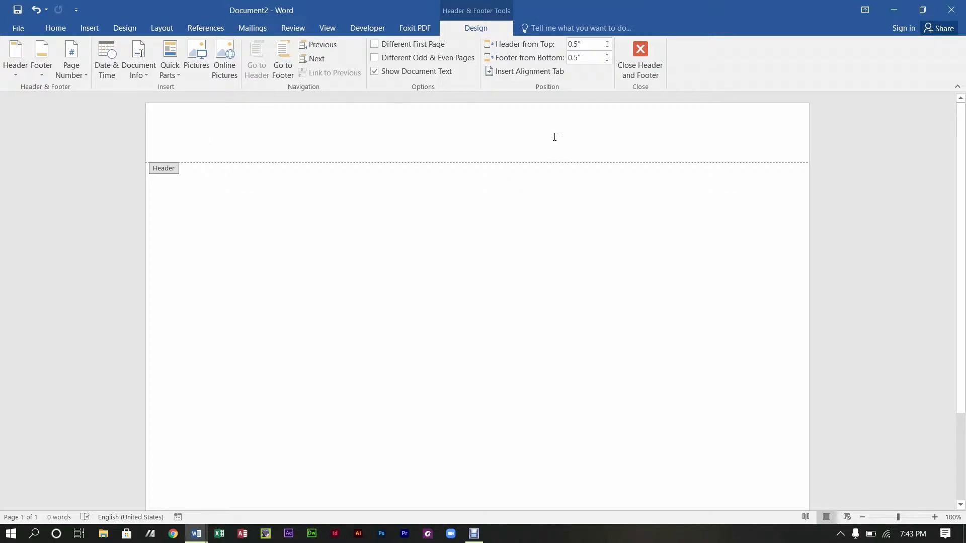
text(Futr)
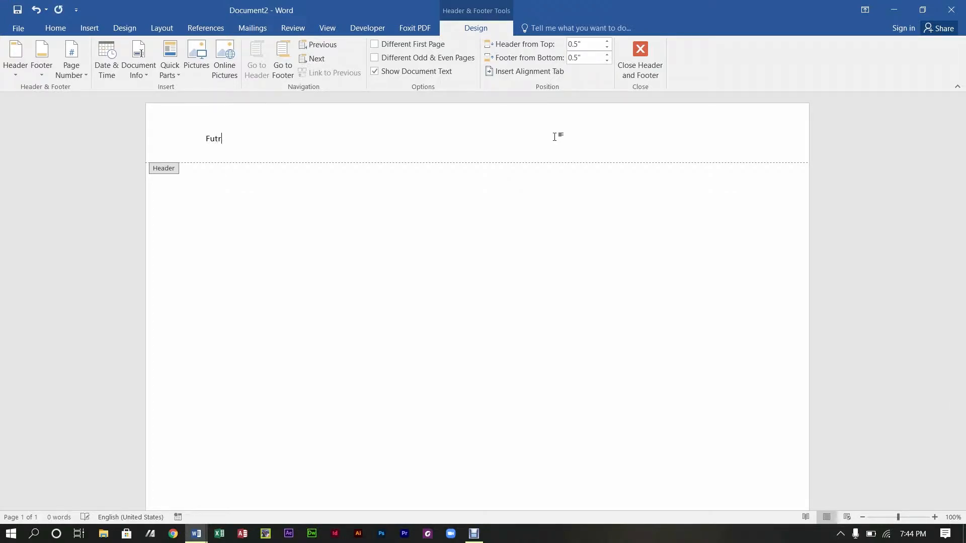
key(BackSpace)
text(ure Le)
text(aders)
text( High Sc)
text(hool)
Step: Add the school's street address, town line and e-mail line beneath the name in the header
key(Return)
text(Kingston)
key(Return)
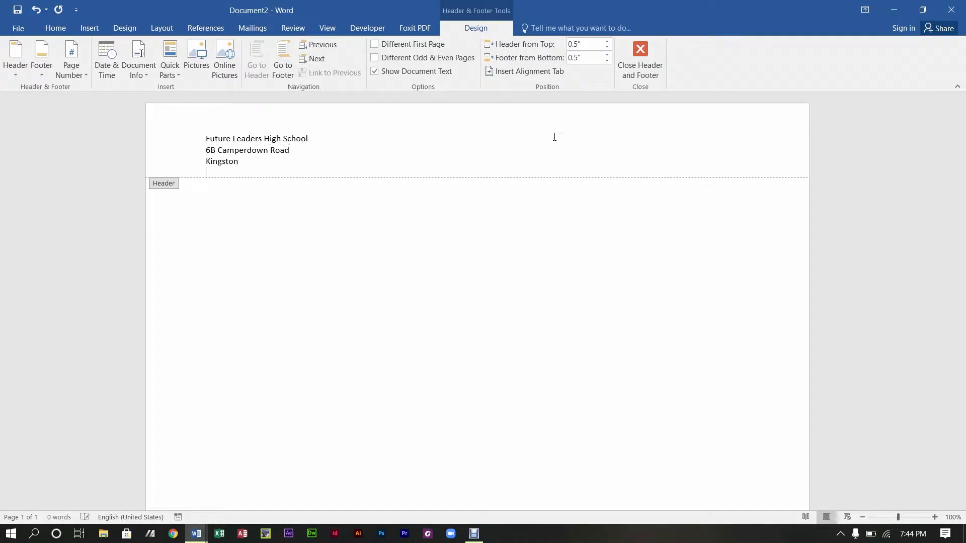
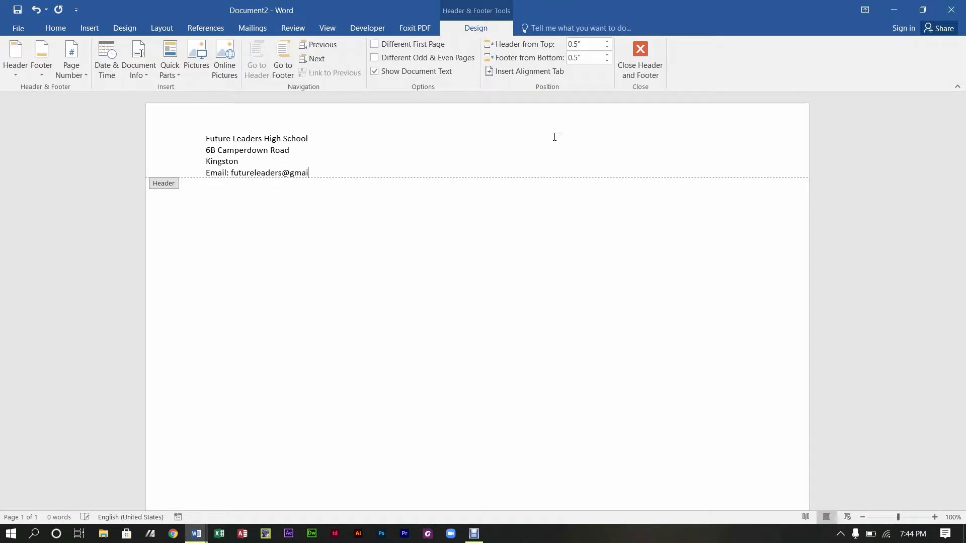
key(Return)
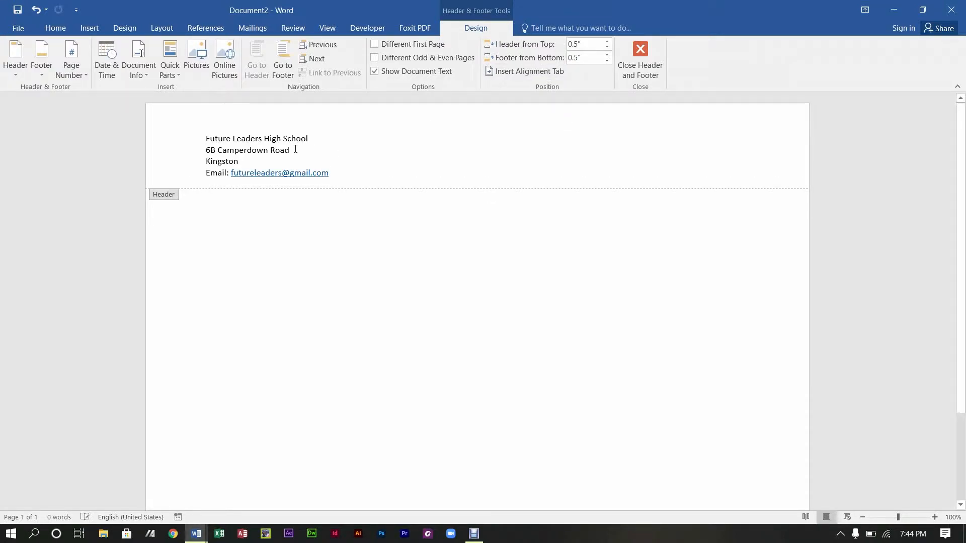
text(16)
Step: Start a 'Website:' line below the e-mail line, cleaning up the stray characters
key(Return)
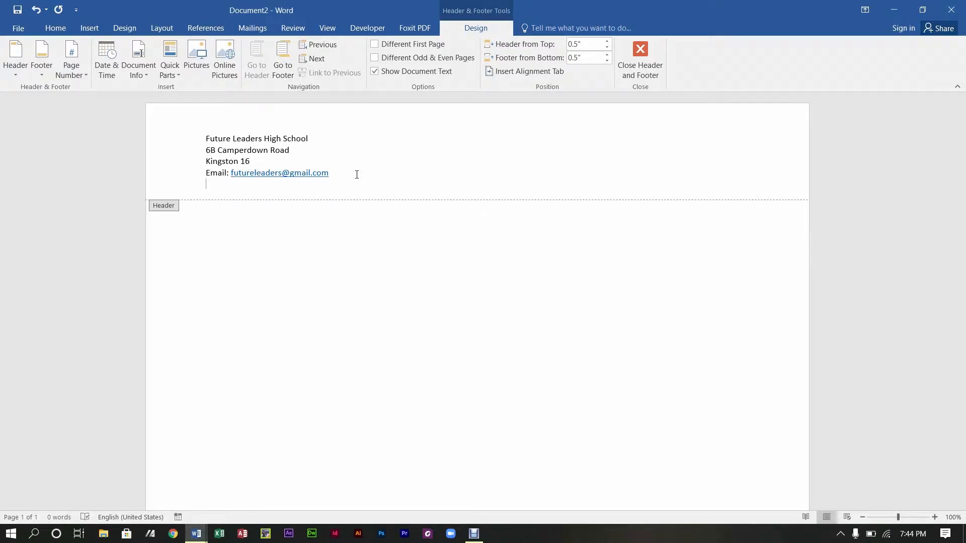
text(Wens)
click(357, 174)
text(ite)
text(+)
key(BackSpace)
key(BackSpace)
key(BackSpace)
key(BackSpace)
key(Return)
key(BackSpace)
key(BackSpace)
key(BackSpace)
text(bsite:)
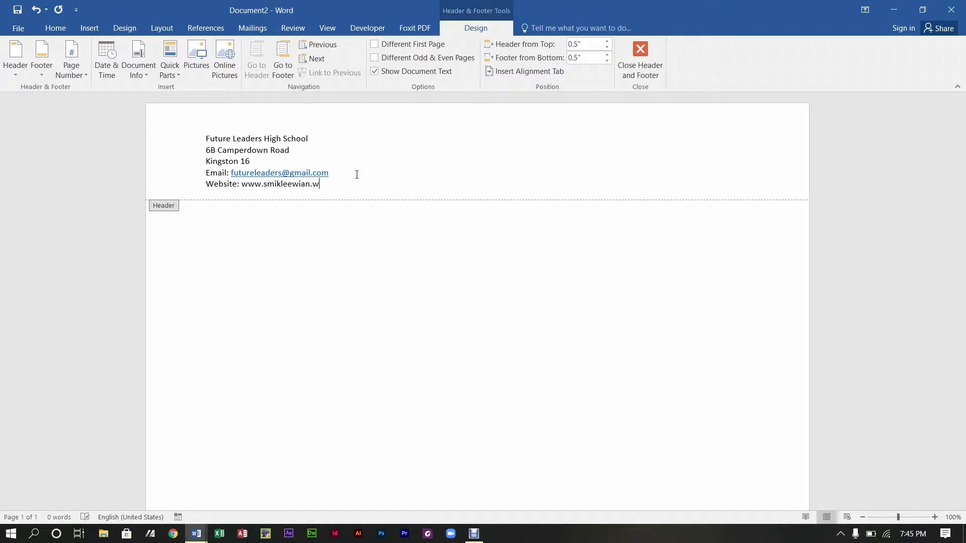
Step: Type the school's web address after 'Website:' and remove the trailing blank line
key(Return)
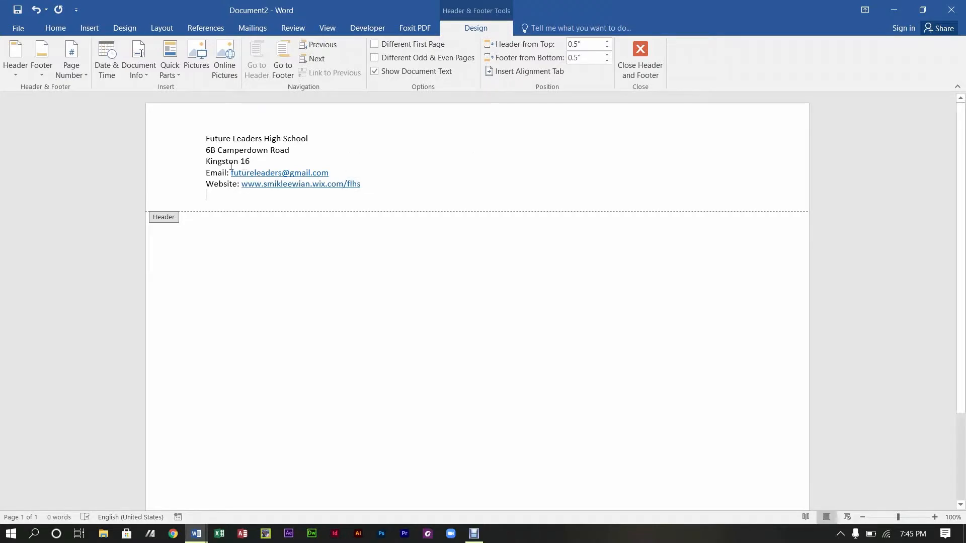
key(ctrl+z)
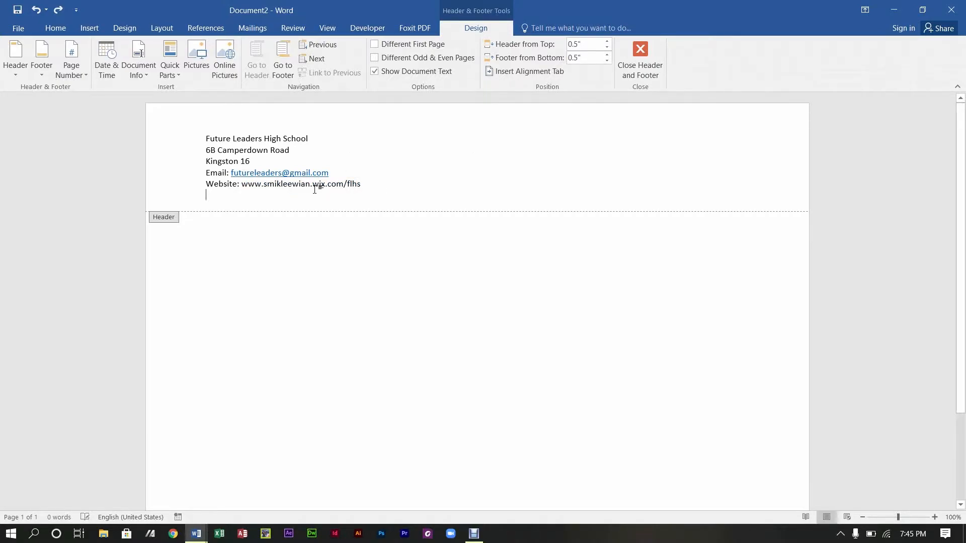
key(BackSpace)
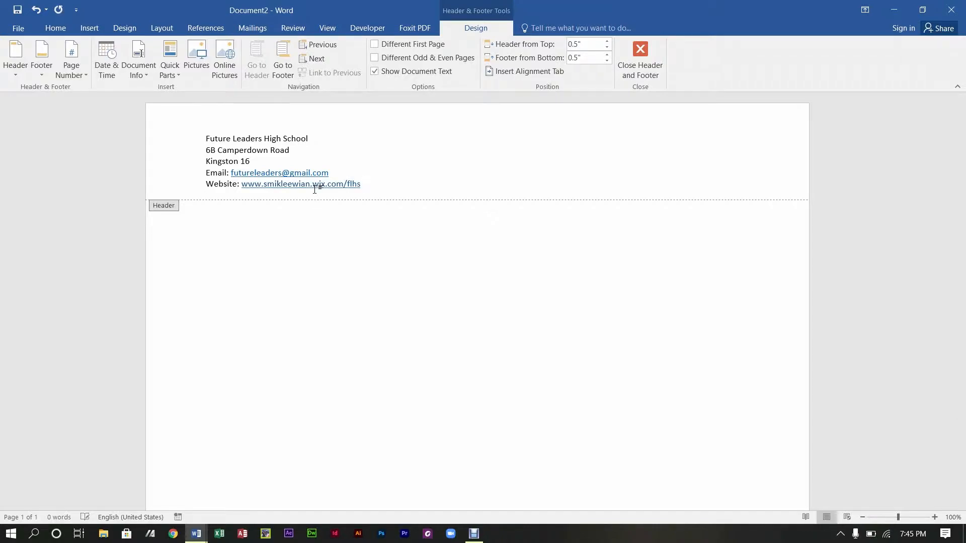
Step: Centre the five header lines and enlarge them to 12 pt
drag(370, 187, 213, 137)
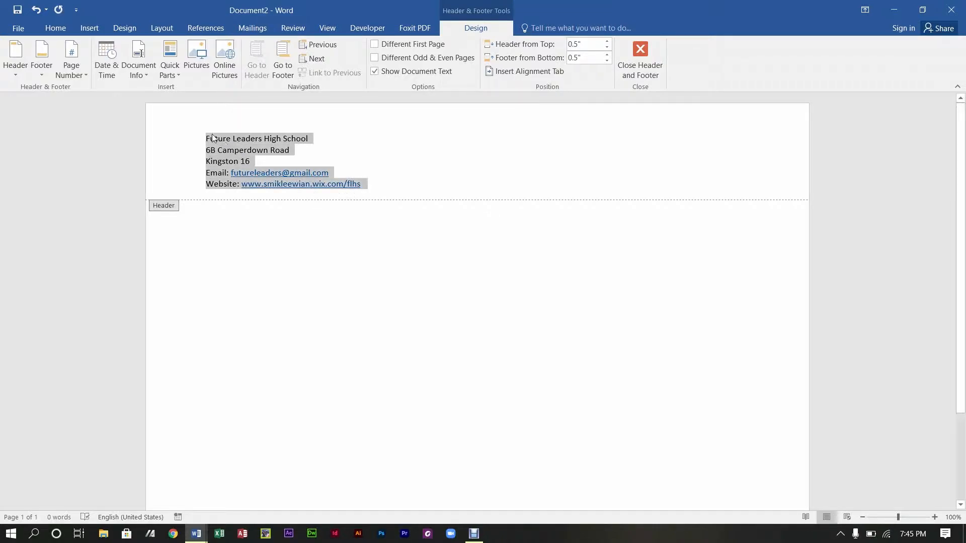
click(55, 28)
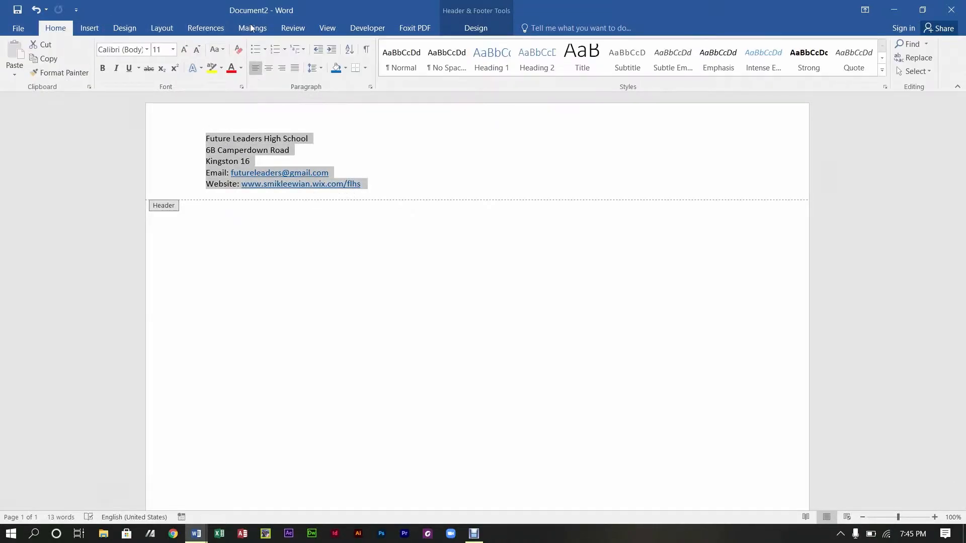
click(269, 67)
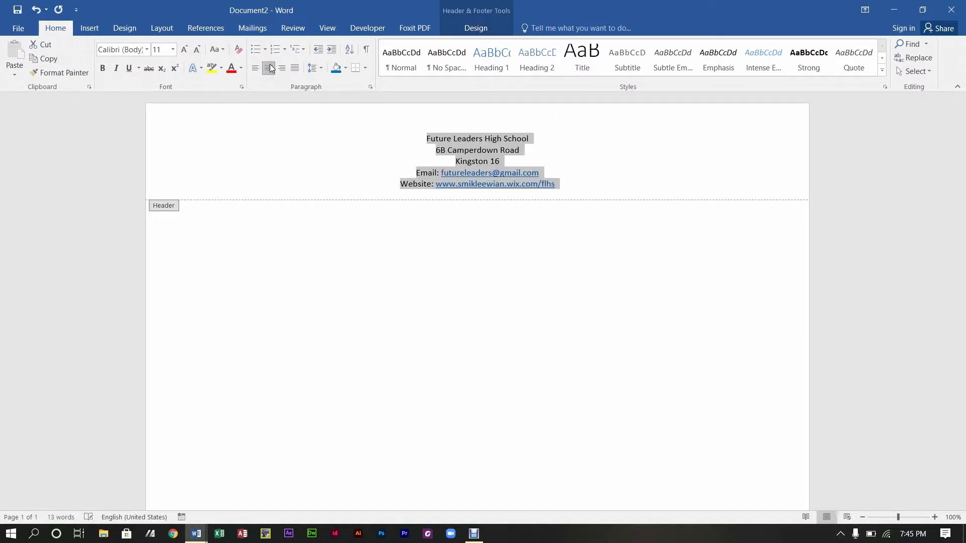
click(184, 49)
click(607, 167)
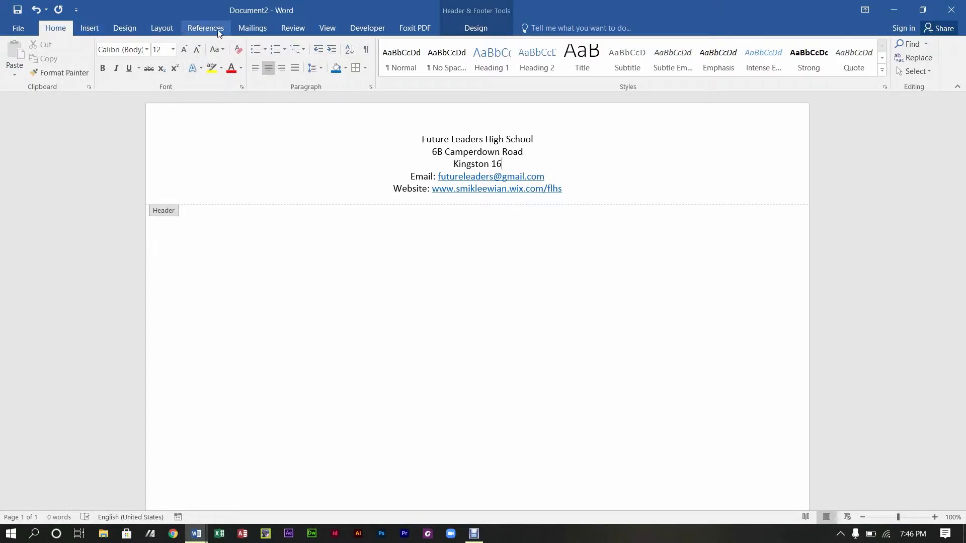
click(99, 32)
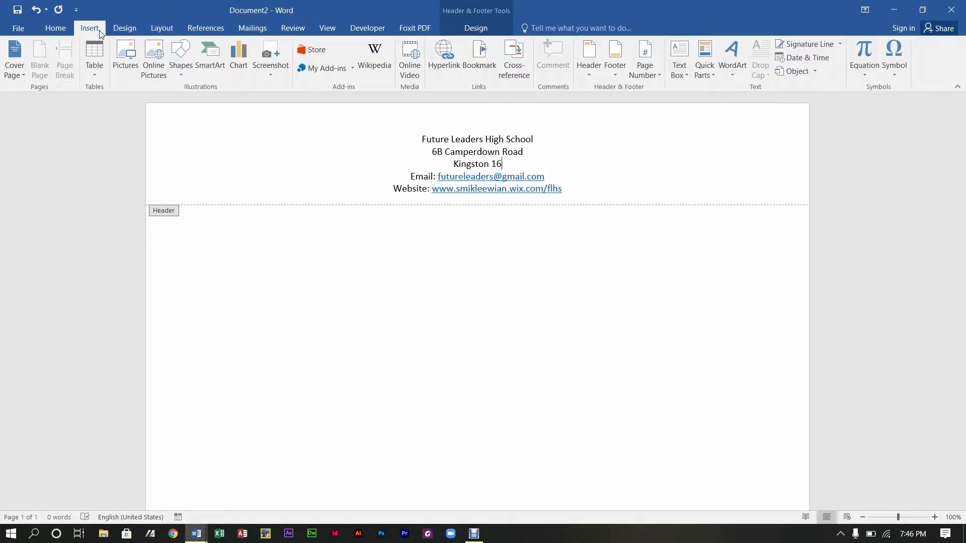
Step: Insert the 'mail merge pic' logo image from the Pictures folder into the header
click(132, 46)
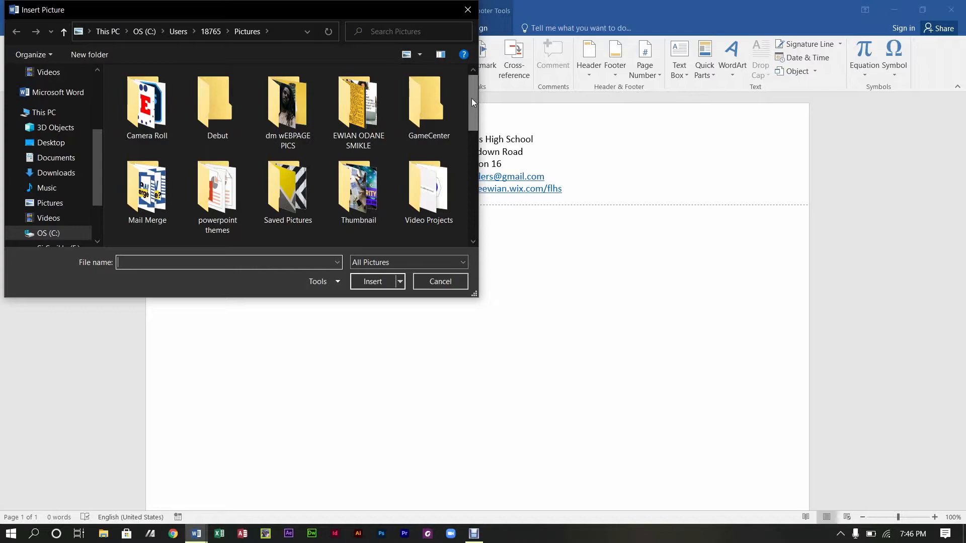
drag(469, 98, 408, 191)
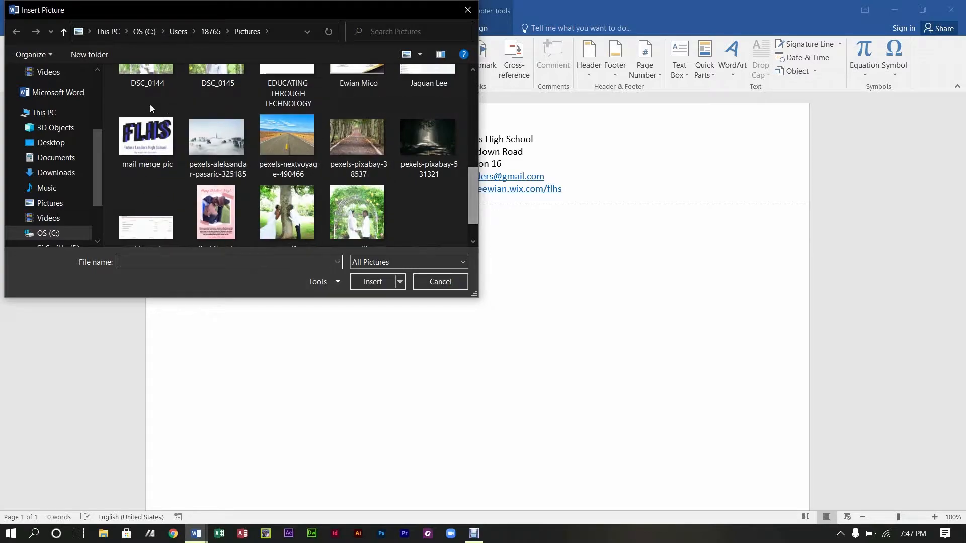
click(146, 137)
click(372, 282)
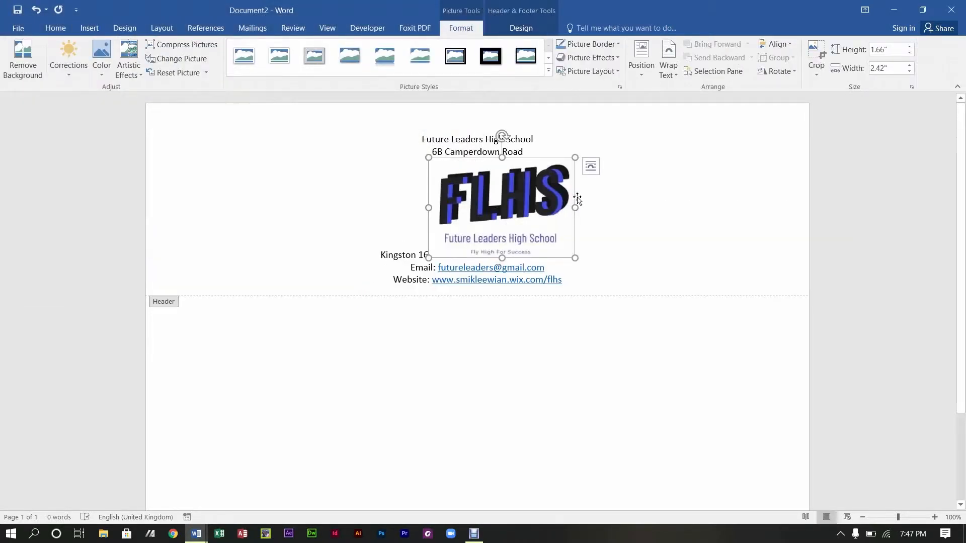
Step: Set the logo to In Front of Text and move it to the header's top right
click(591, 174)
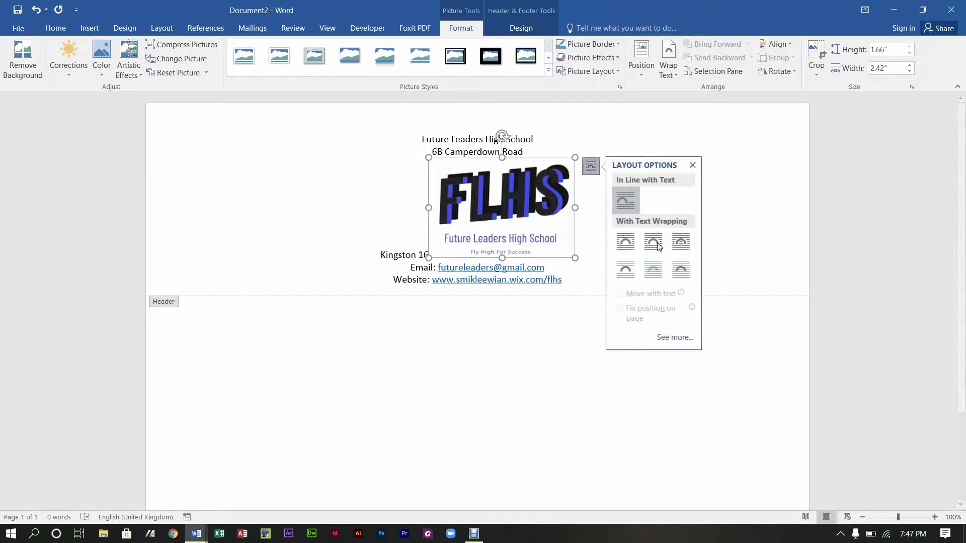
click(682, 270)
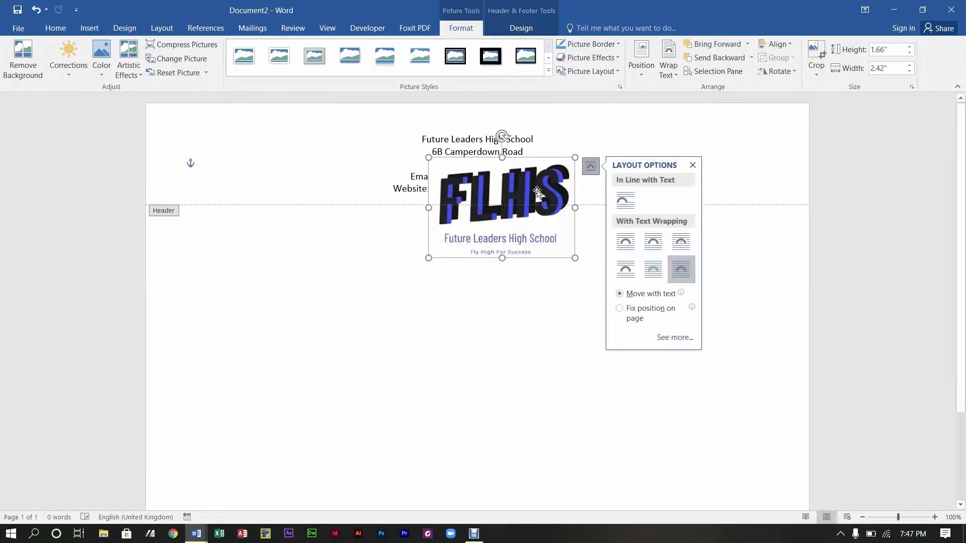
drag(529, 187, 480, 234)
drag(496, 304, 703, 217)
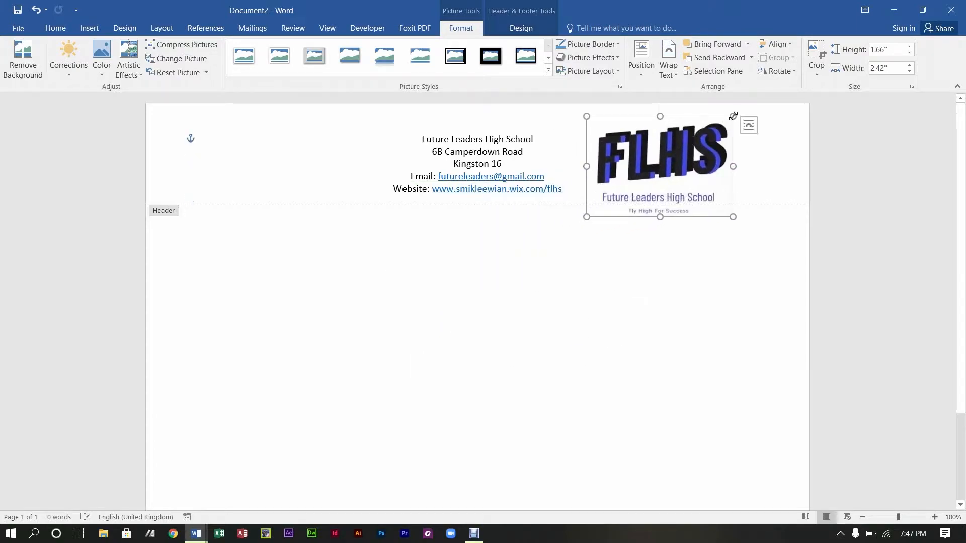
Step: Resize the logo to about 1.3" by 1.9", fine-tune its position, and close the header
drag(733, 116, 695, 143)
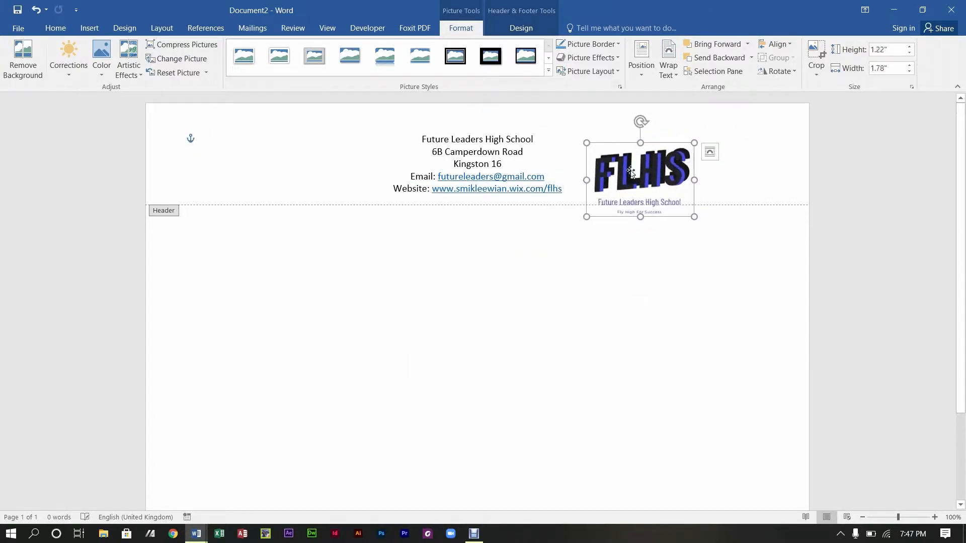
drag(622, 186, 663, 160)
mouse_move(718, 126)
mouse_down()
mouse_move(743, 120)
mouse_move(726, 130)
mouse_up()
click(757, 168)
drag(686, 165, 670, 165)
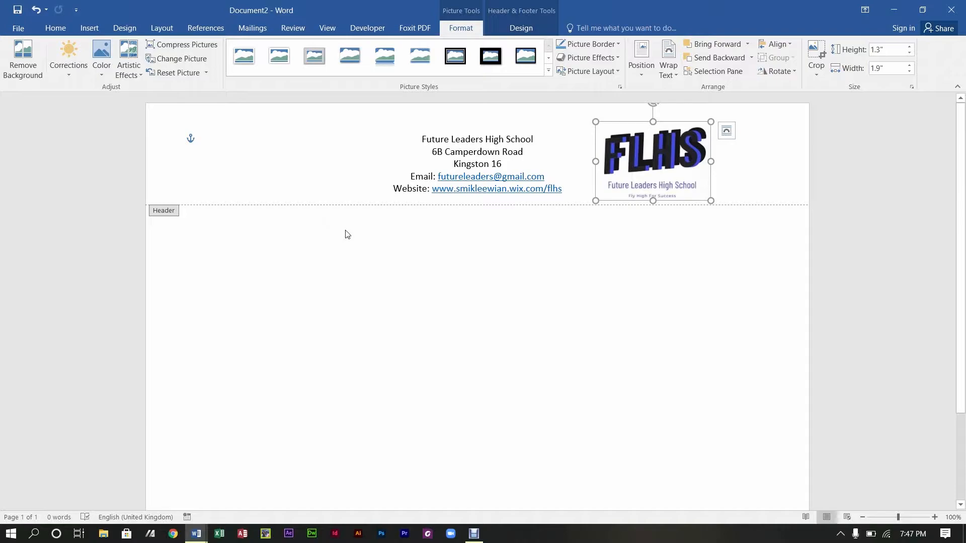
double_click(363, 259)
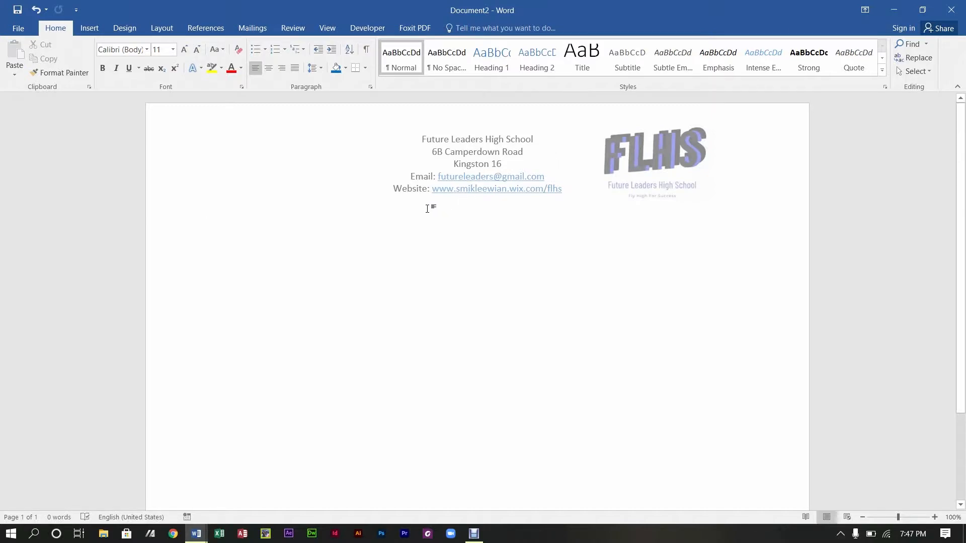
Step: Type the tab-separated labels STUDENT ID, FIRST NAME, LAST NAME and MIDDLE NAME in the body
key(ctrl+z)
text(S)
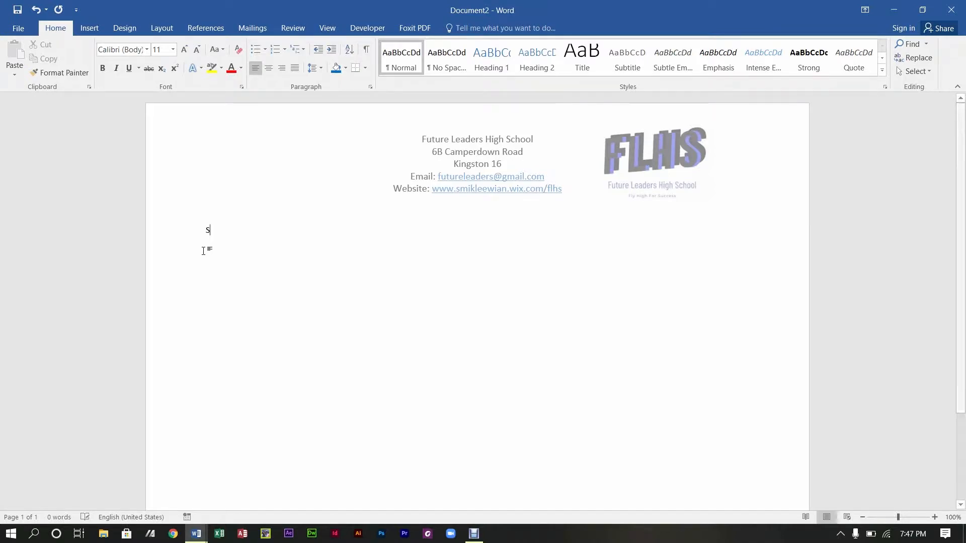
text(TU)
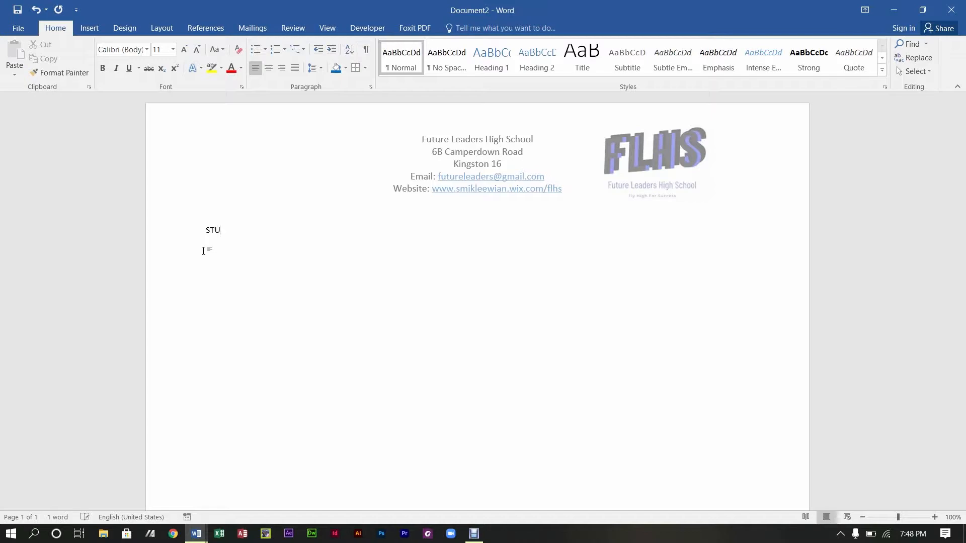
text(DENT ID)
key(Tab)
text(fIRST)
key(space)
key(BackSpace)
key(BackSpace)
key(BackSpace)
key(BackSpace)
key(BackSpace)
key(BackSpace)
text(FIRST NAME	LAST NAME	)
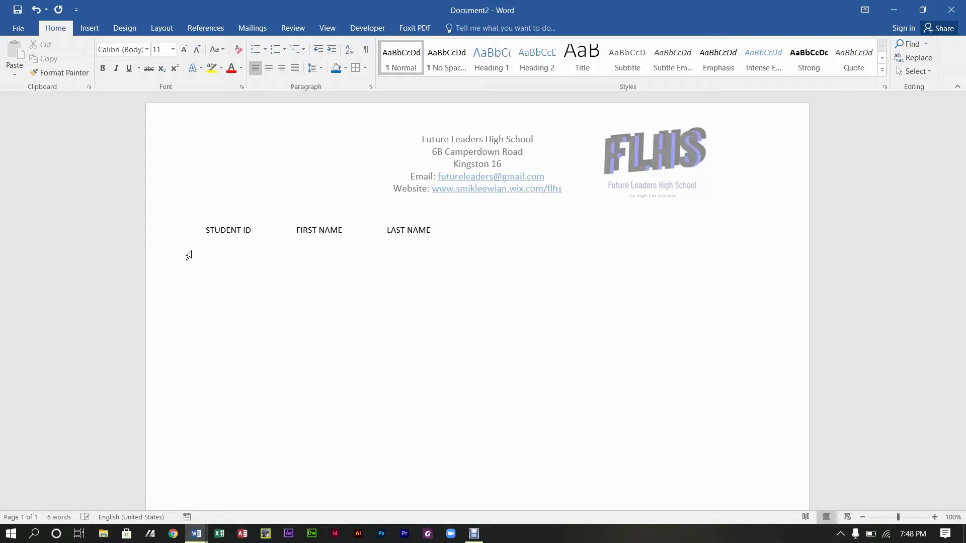
text(MIDDLE NAME)
Step: Add the labels DOB (mm/dd/yyyy) and GENDER after MIDDLE NAME, fixing the date-format typos
key(Tab)
text(DOB(MM?)
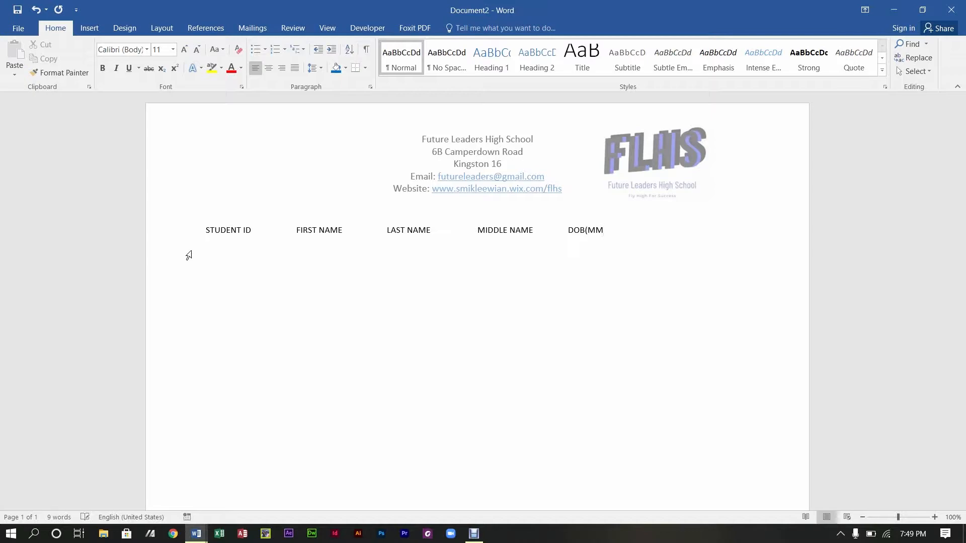
key(BackSpace)
key(BackSpace)
key(BackSpace)
text(mm/dd/yyy)
key(Tab)
text(GENDER)
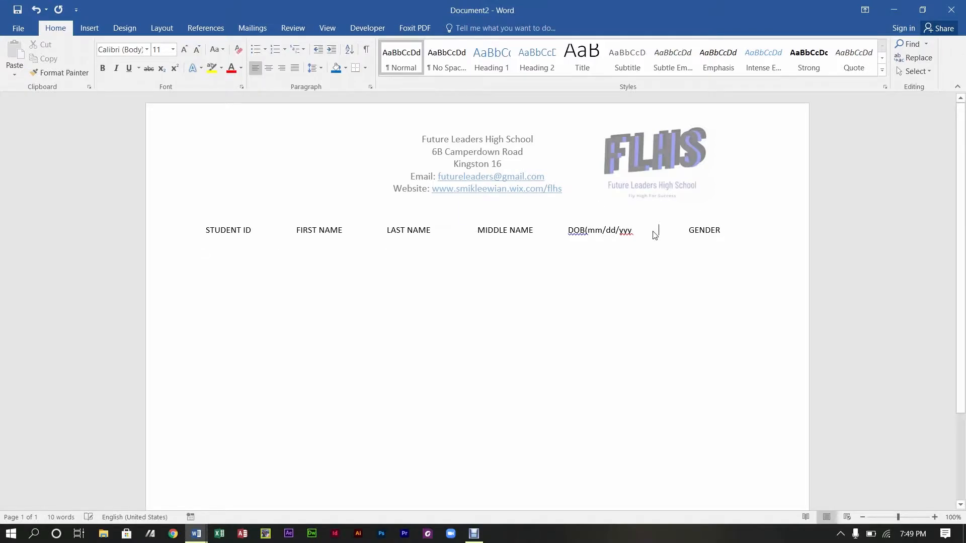
click(637, 237)
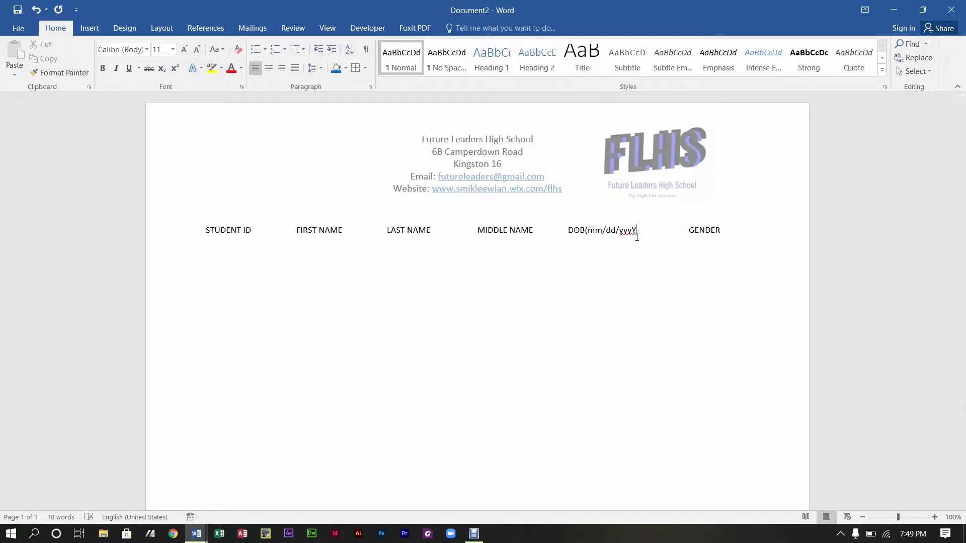
text(y))
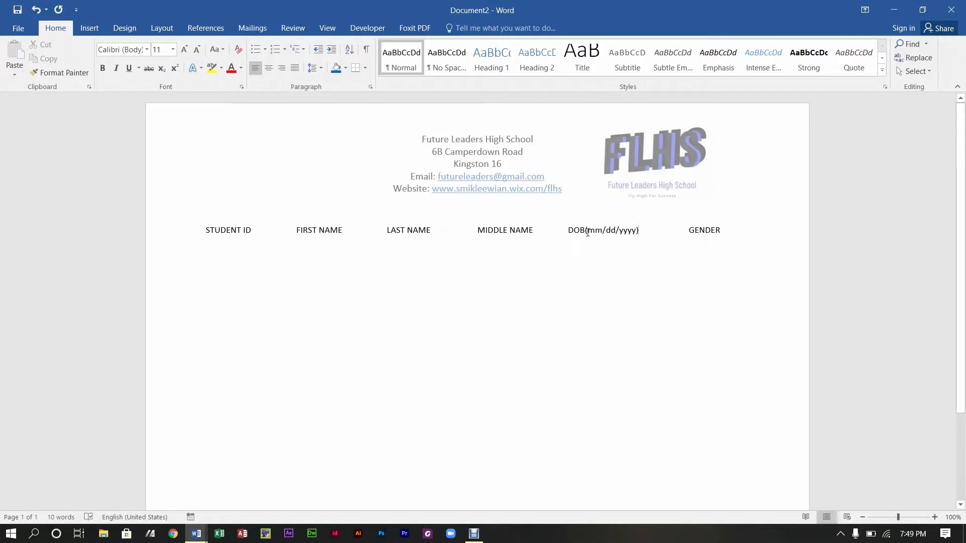
click(587, 229)
Step: Bold the six column labels and set them in Bebas Neue at 16 pt
drag(209, 237, 727, 243)
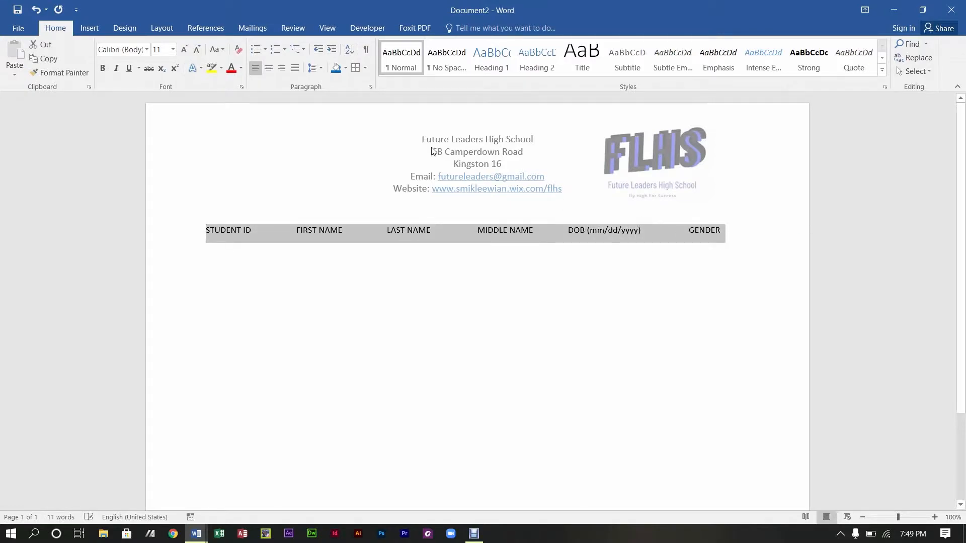
key(ctrl+b)
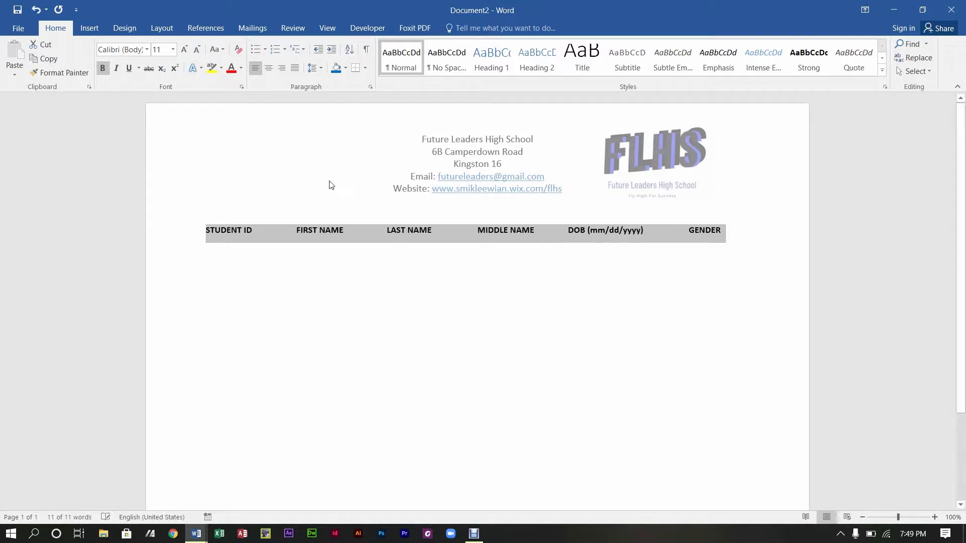
click(155, 120)
drag(203, 228, 738, 235)
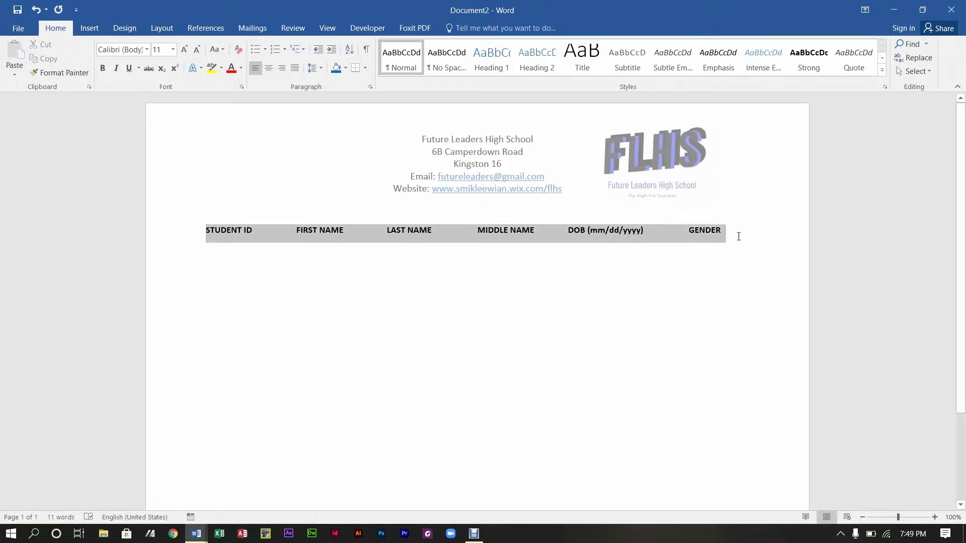
click(147, 50)
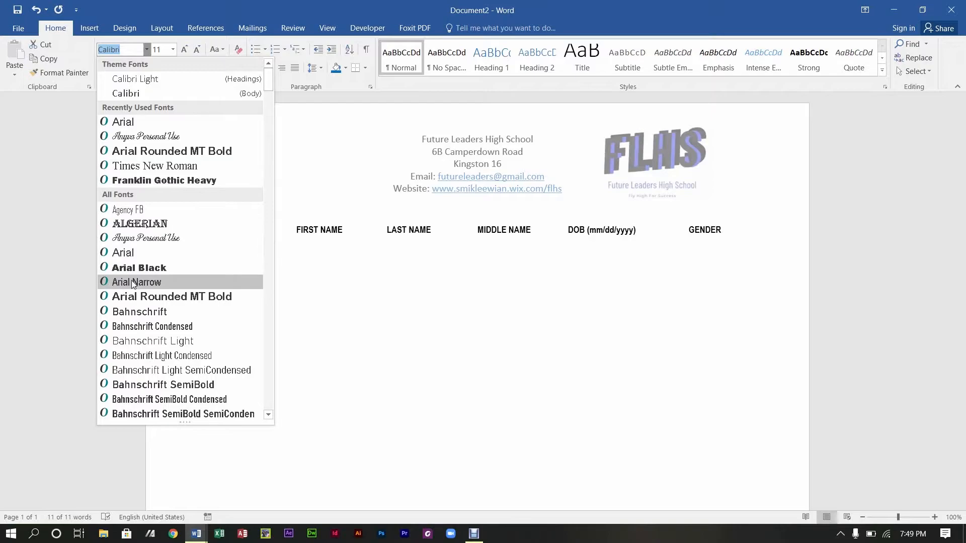
drag(269, 84, 269, 104)
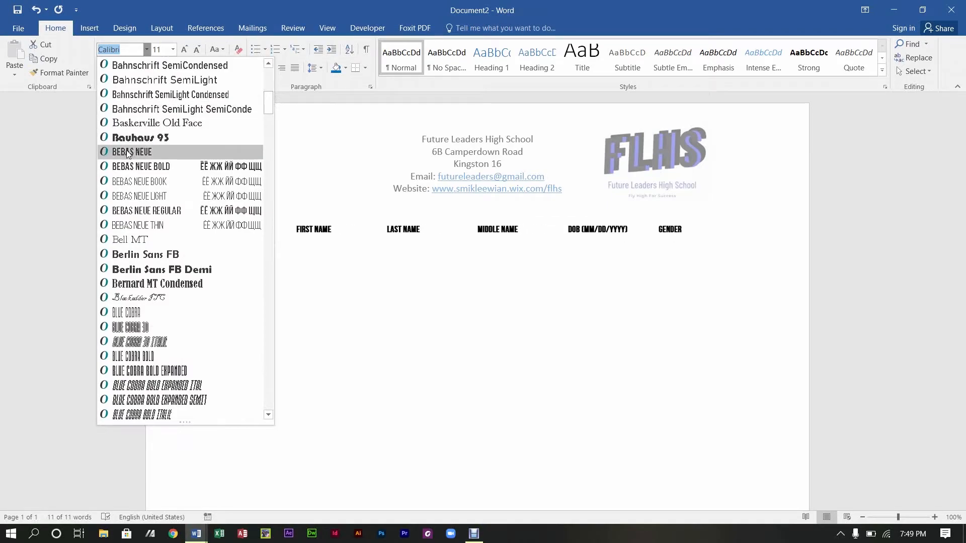
click(128, 152)
click(180, 53)
click(180, 53)
click(180, 53)
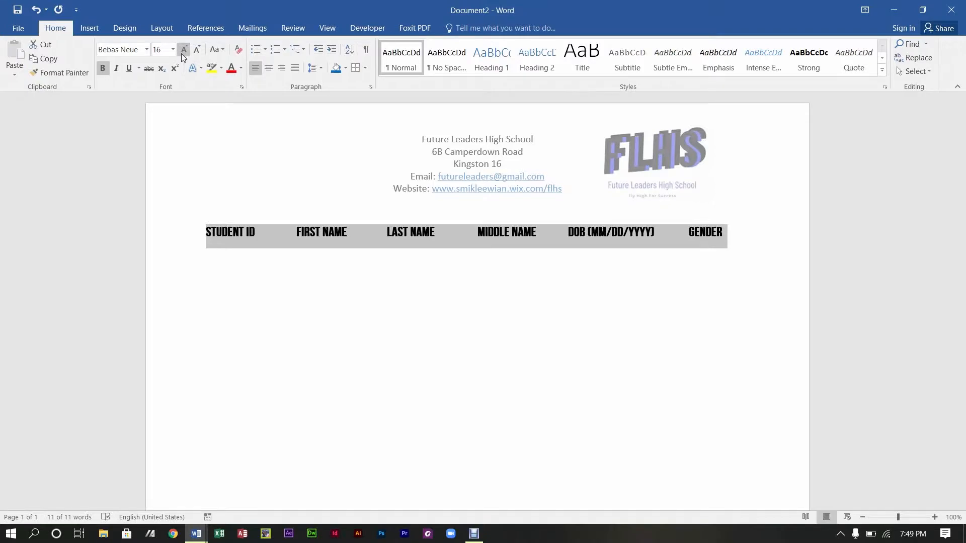
click(323, 208)
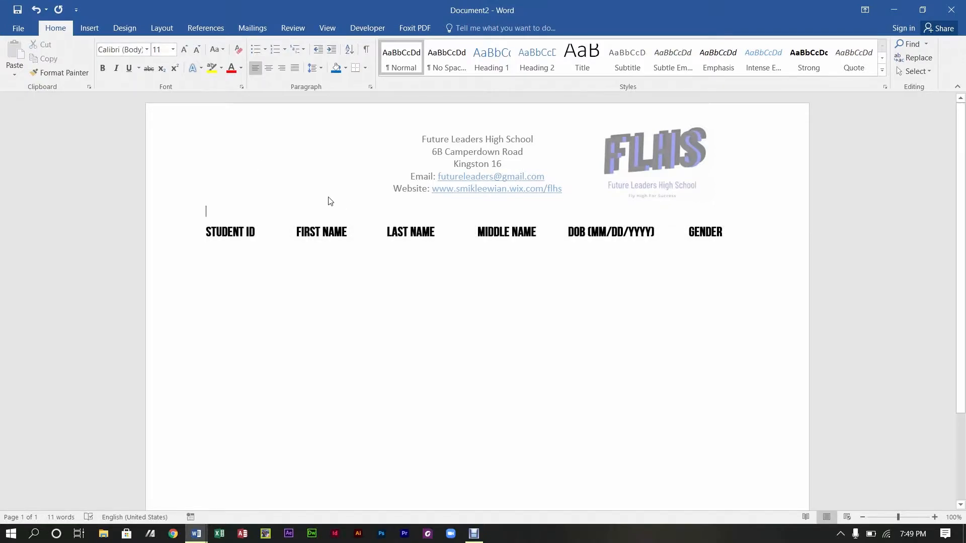
Step: Type 'STUDENT PERSONAL INFORMATION' on a new line above the column labels, fixing the typo
key(Return)
key(Return)
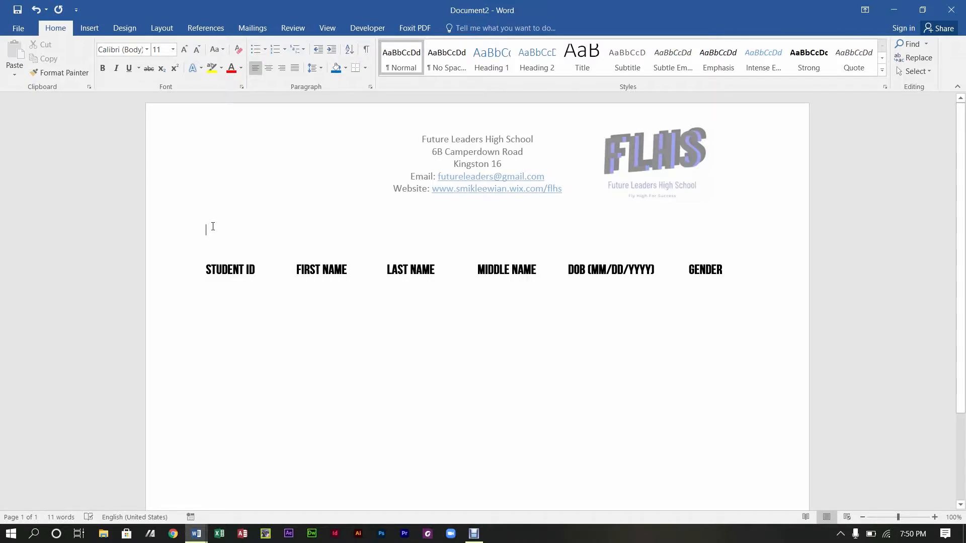
text(STUDENT PERSONAL )
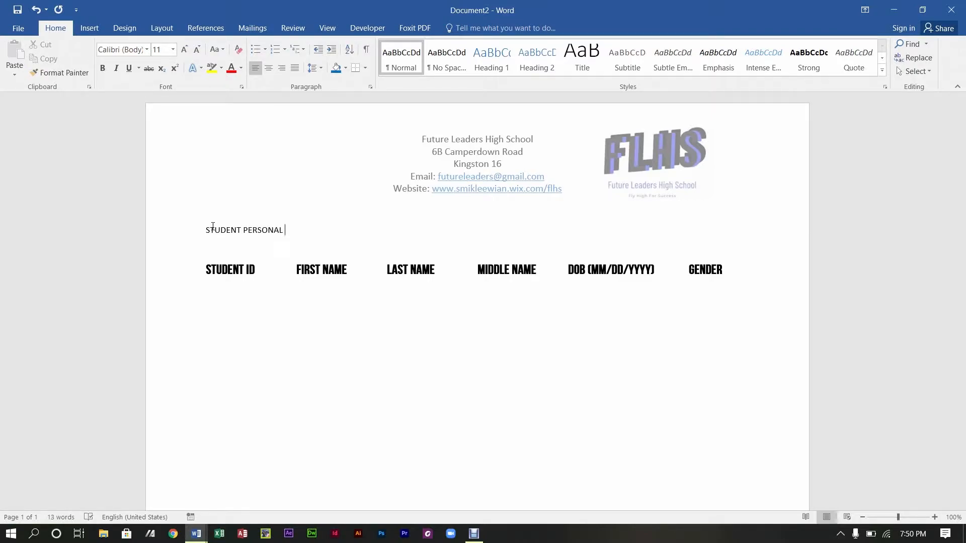
text(INFORMATION)
drag(340, 233, 205, 234)
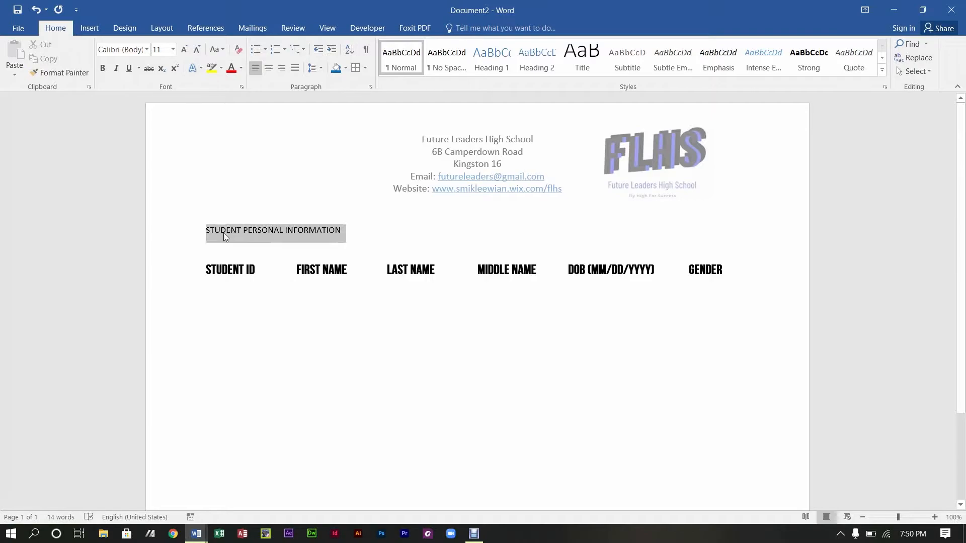
Step: Centre the heading and set it in Franklin Gothic Heavy at 14 pt
click(268, 67)
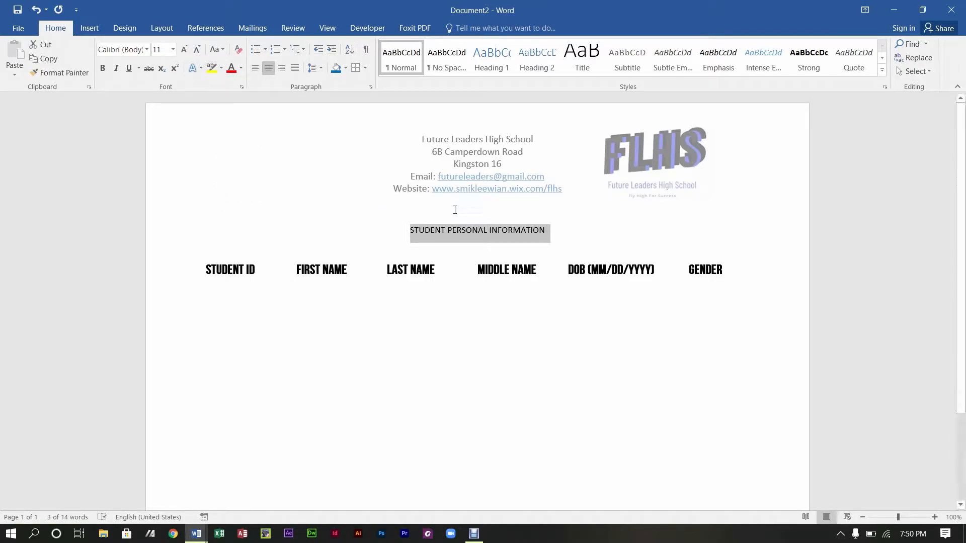
click(184, 49)
click(184, 49)
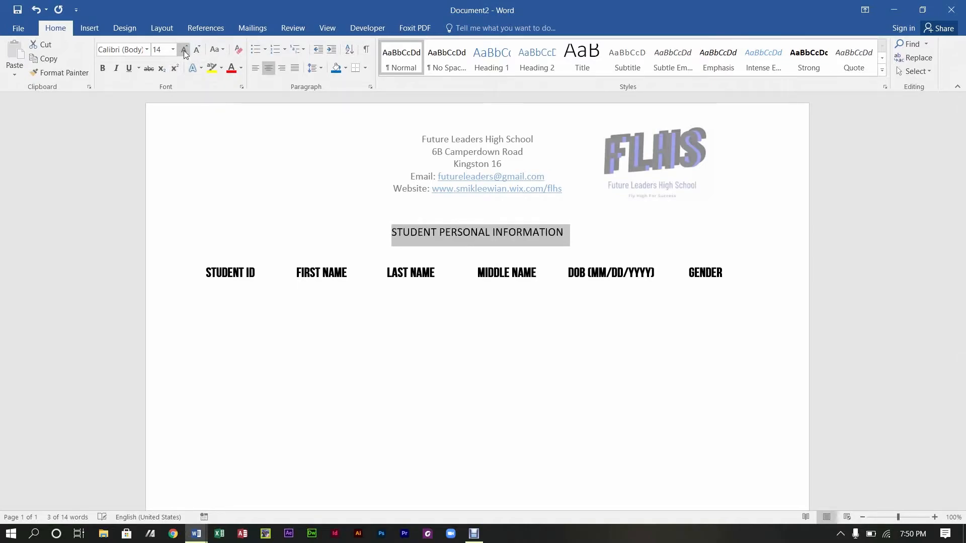
click(141, 50)
click(146, 50)
click(163, 192)
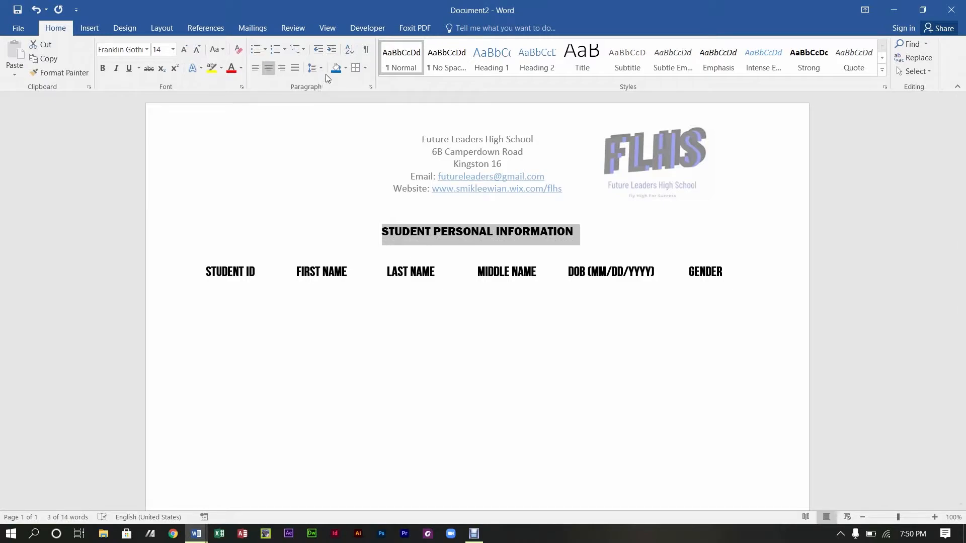
Step: Shade the heading's line with a full-width blue paragraph bar
click(345, 67)
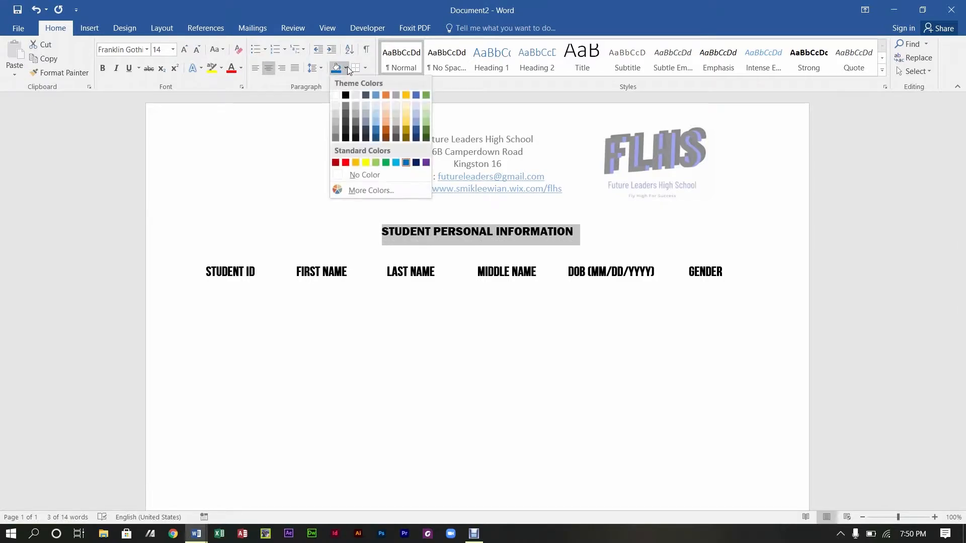
click(378, 135)
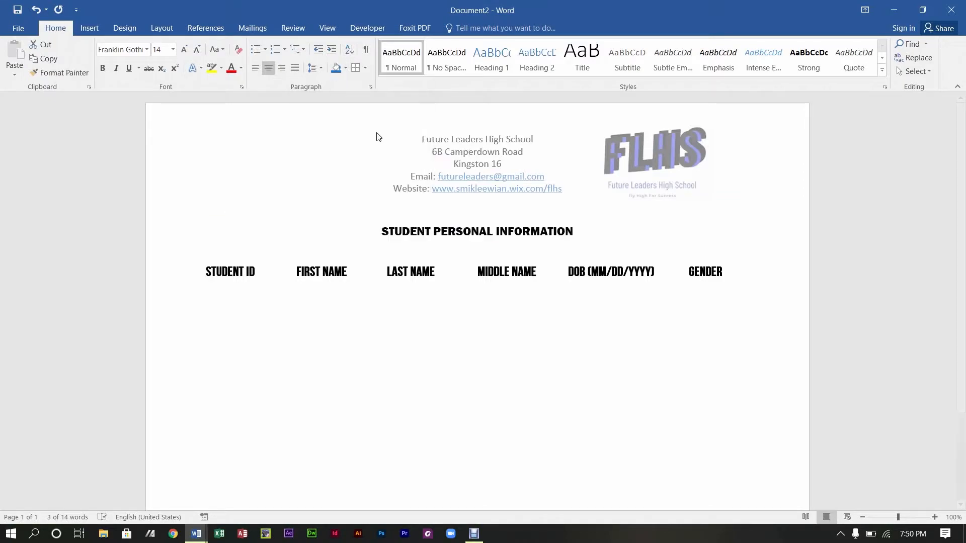
click(559, 339)
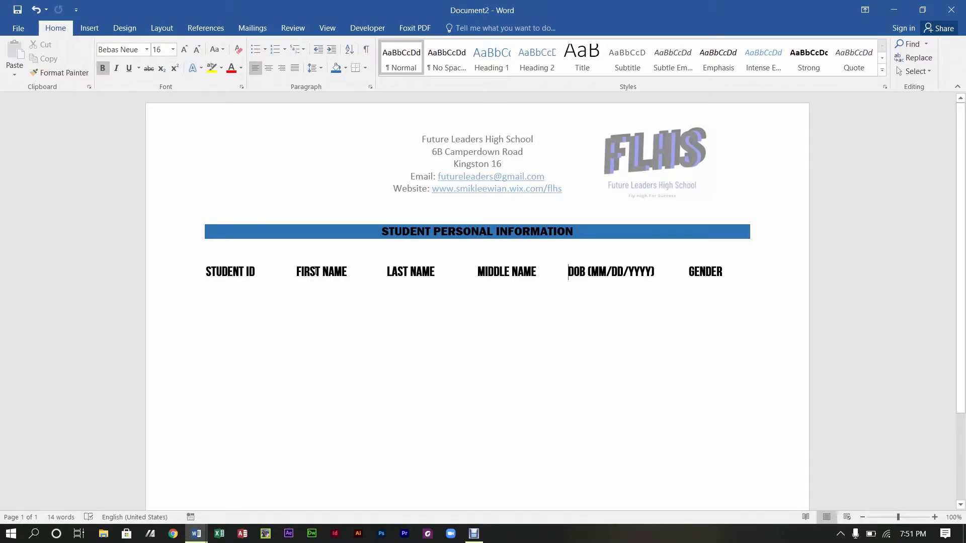
Step: Switch to the Developer tab, undo the last edit, and open the Legacy Tools controls
click(158, 32)
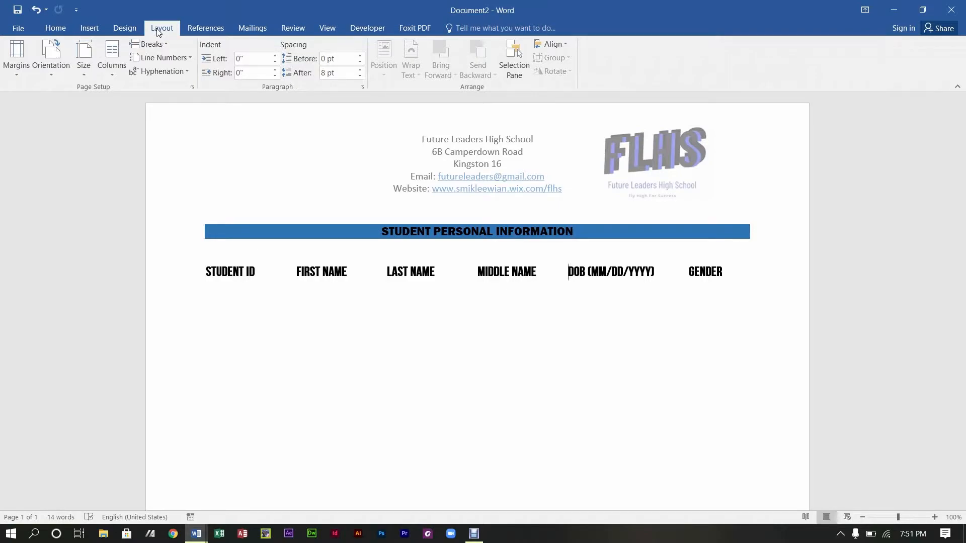
click(352, 33)
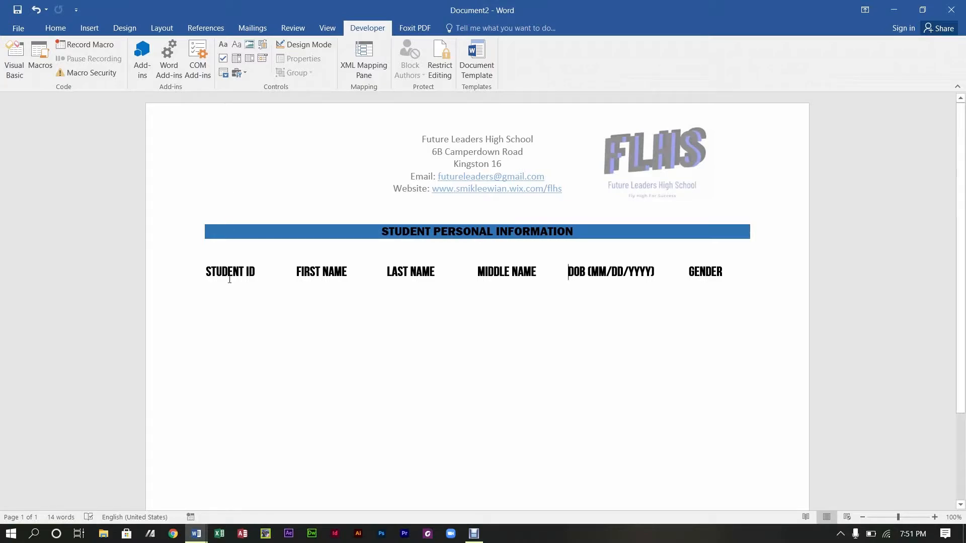
click(209, 307)
key(ctrl+z)
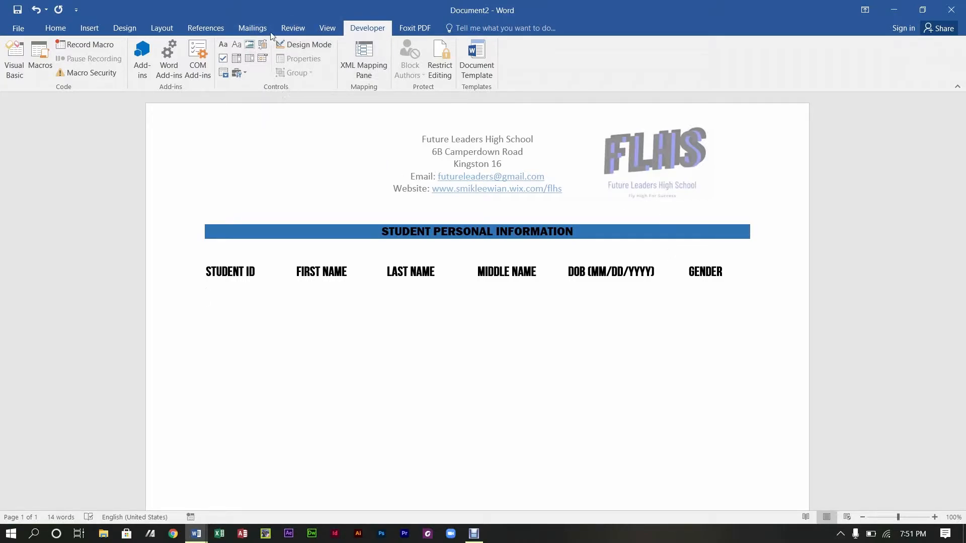
click(245, 74)
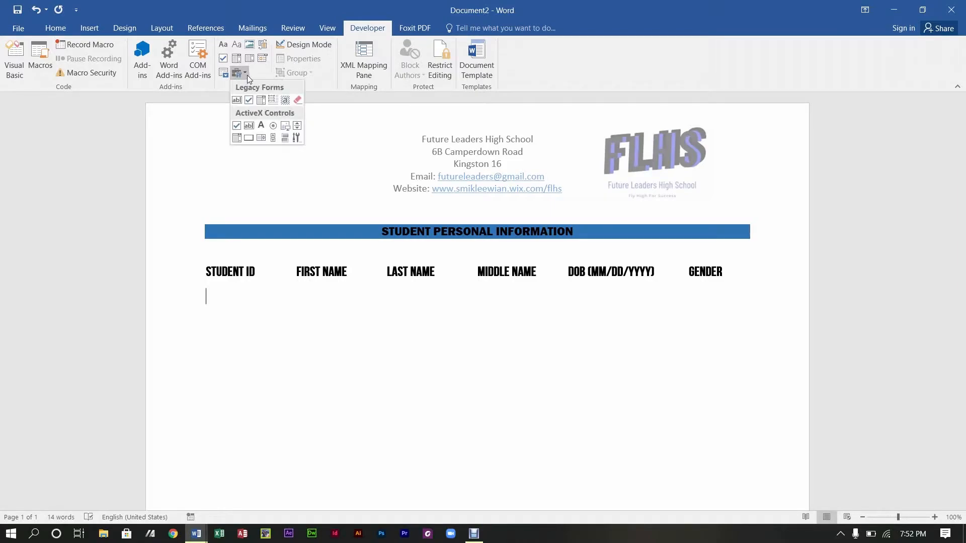
Step: Insert ActiveX text boxes under STUDENT ID, FIRST NAME and LAST NAME
click(255, 126)
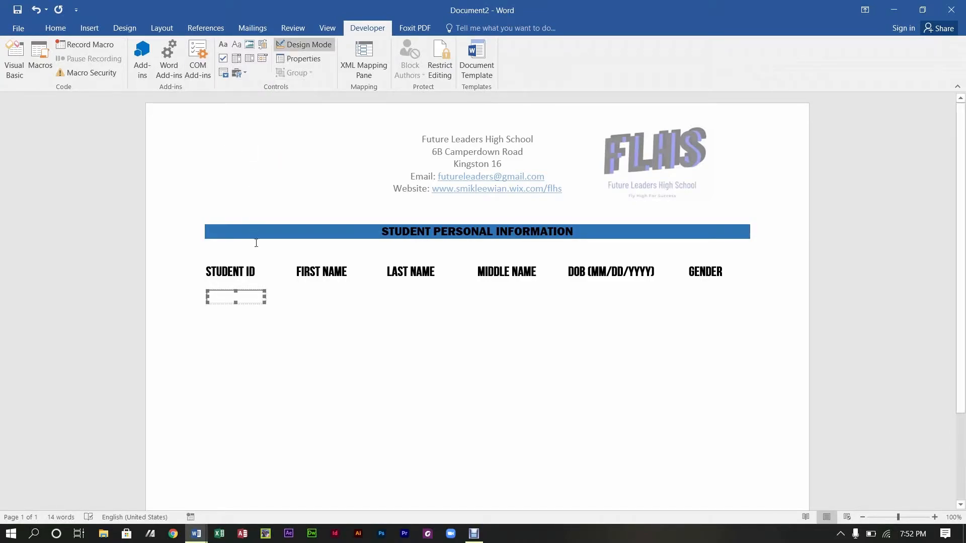
click(300, 371)
key(Tab)
click(244, 74)
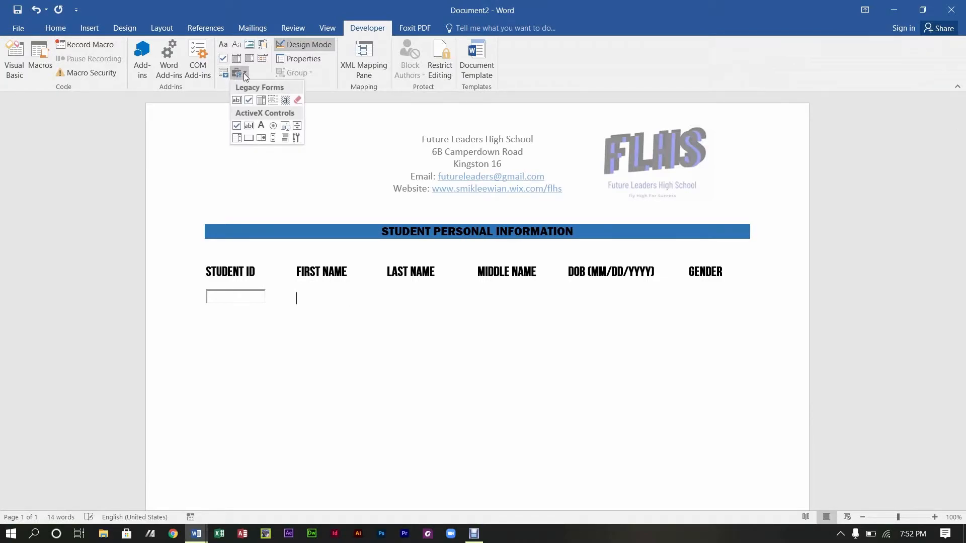
click(249, 125)
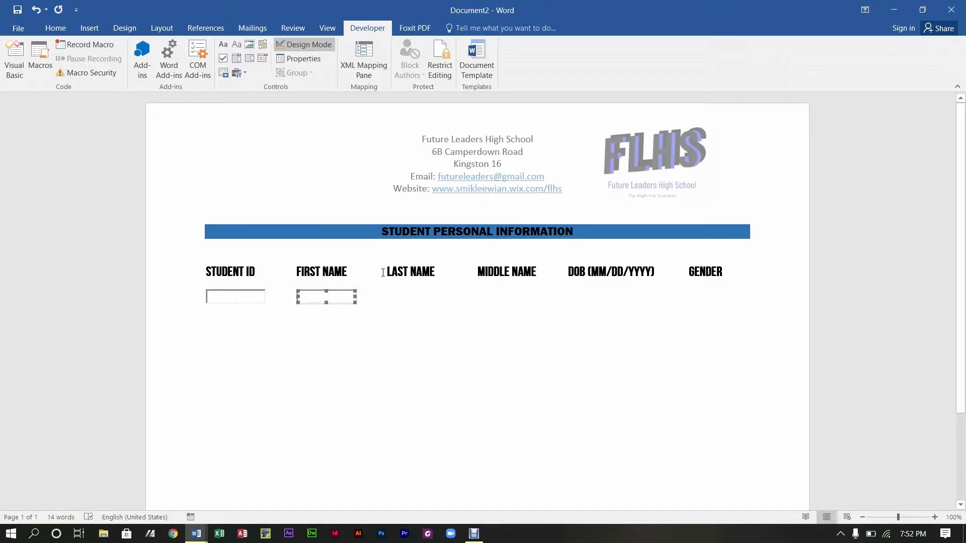
click(367, 297)
click(238, 73)
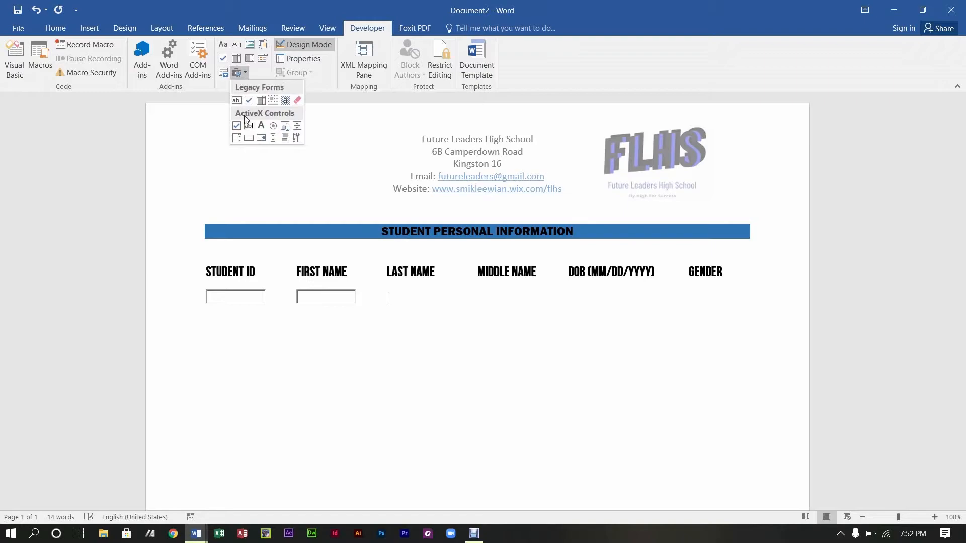
click(248, 126)
click(475, 297)
Step: Insert text boxes under MIDDLE NAME and DOB, widening the DOB box
key(Tab)
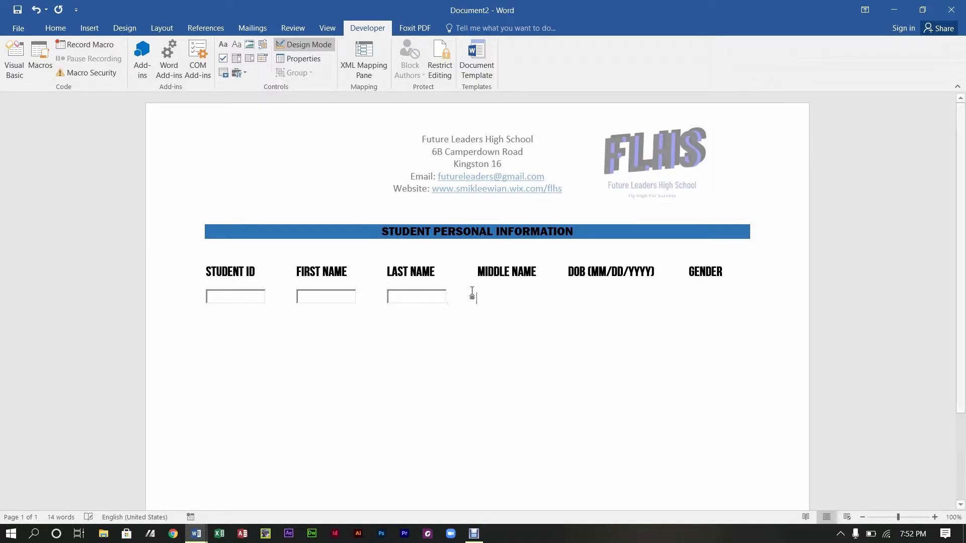
click(238, 73)
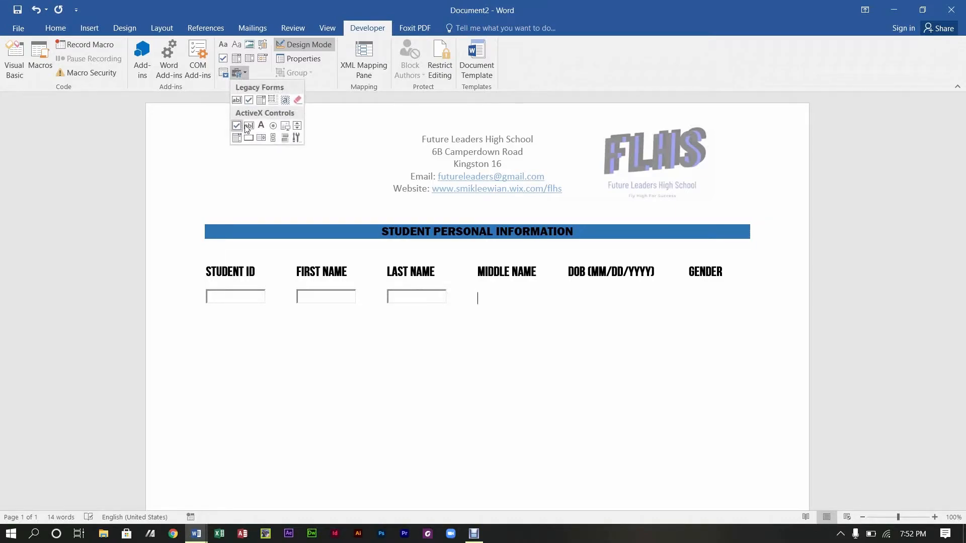
click(247, 127)
click(572, 293)
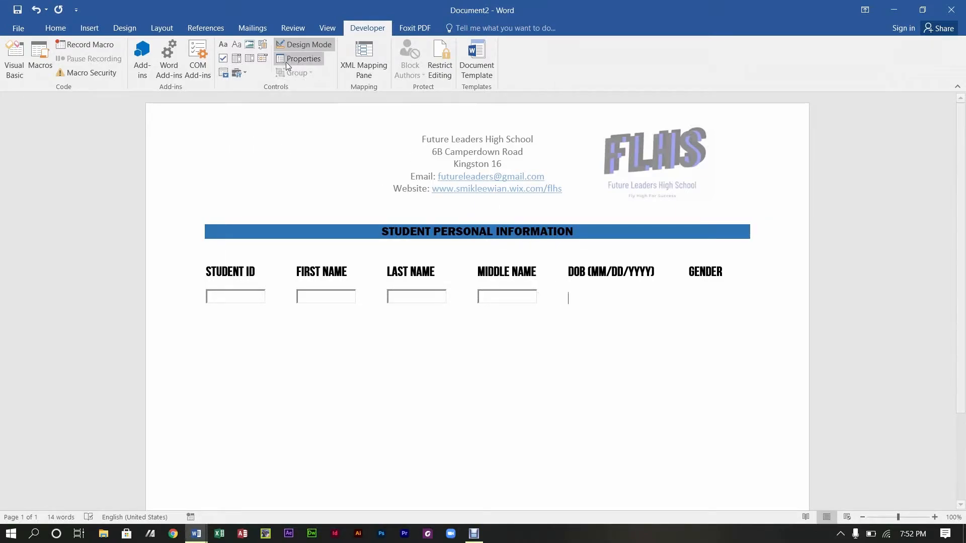
click(244, 74)
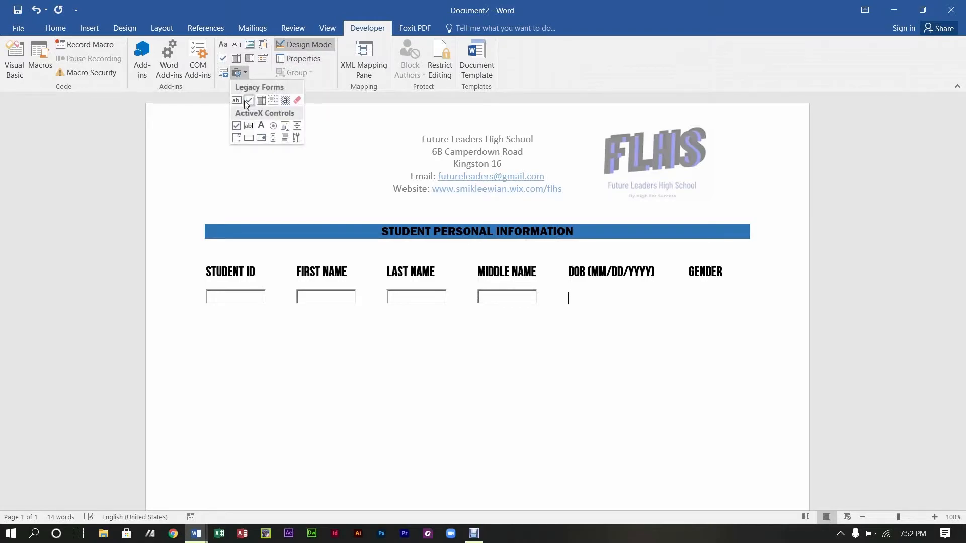
click(256, 128)
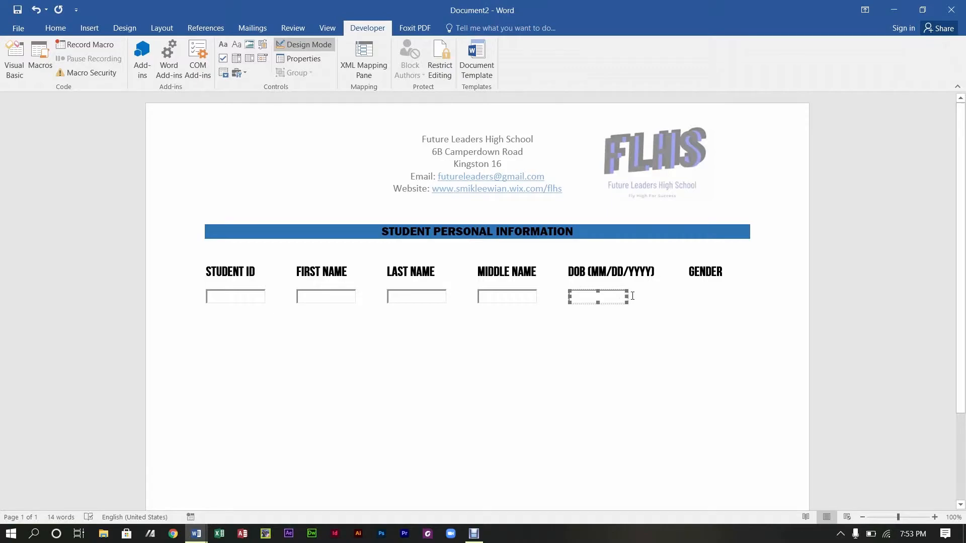
drag(625, 298, 656, 304)
click(779, 205)
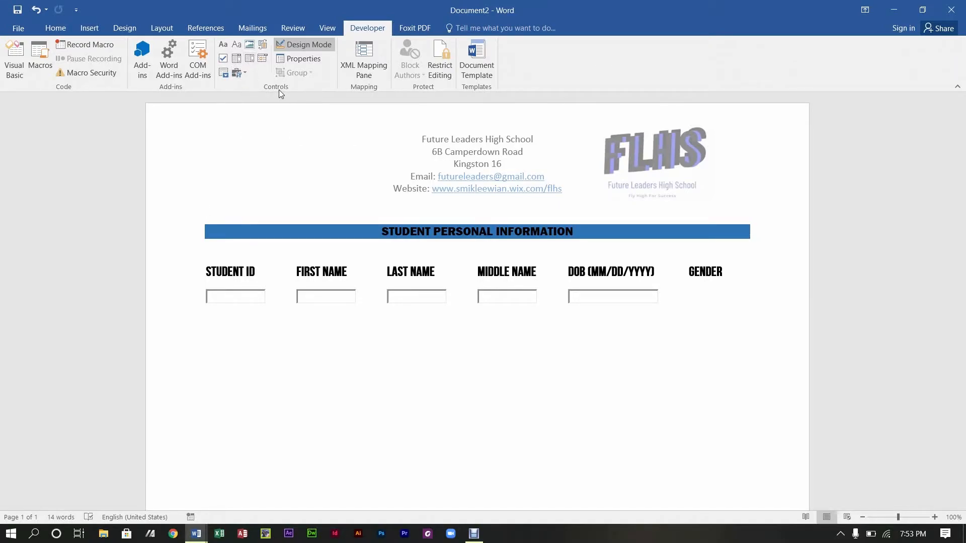
Step: Insert a Drop-Down List content control under GENDER, replacing a misplaced one
click(250, 59)
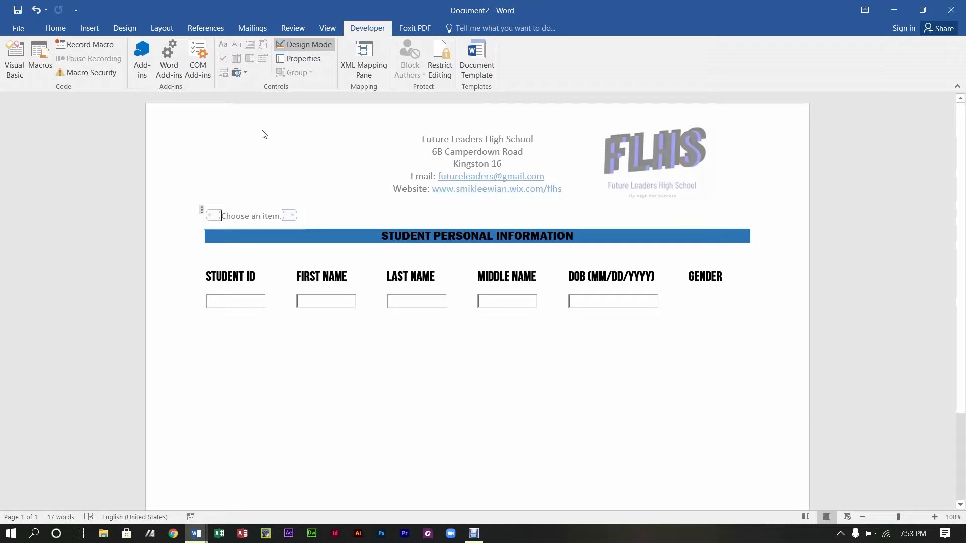
key(ctrl+z)
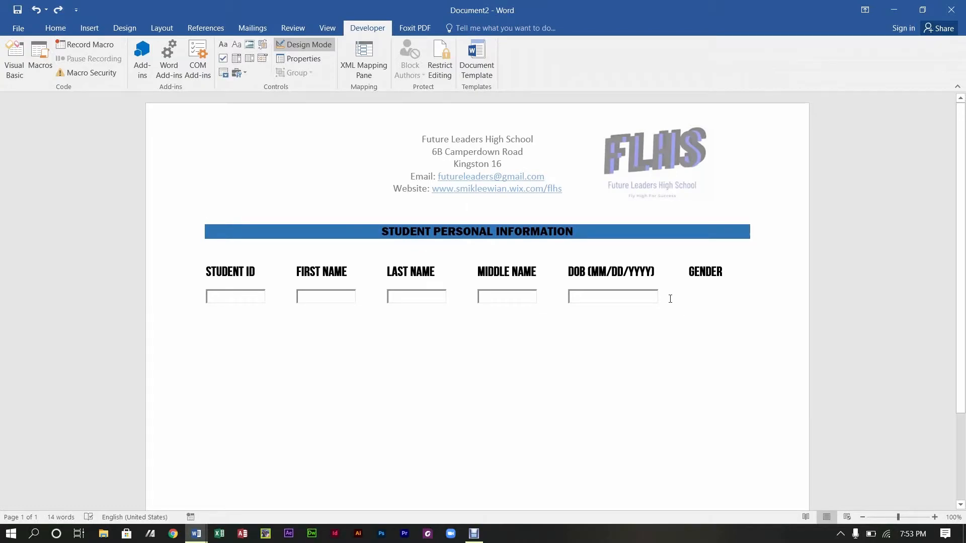
key(Tab)
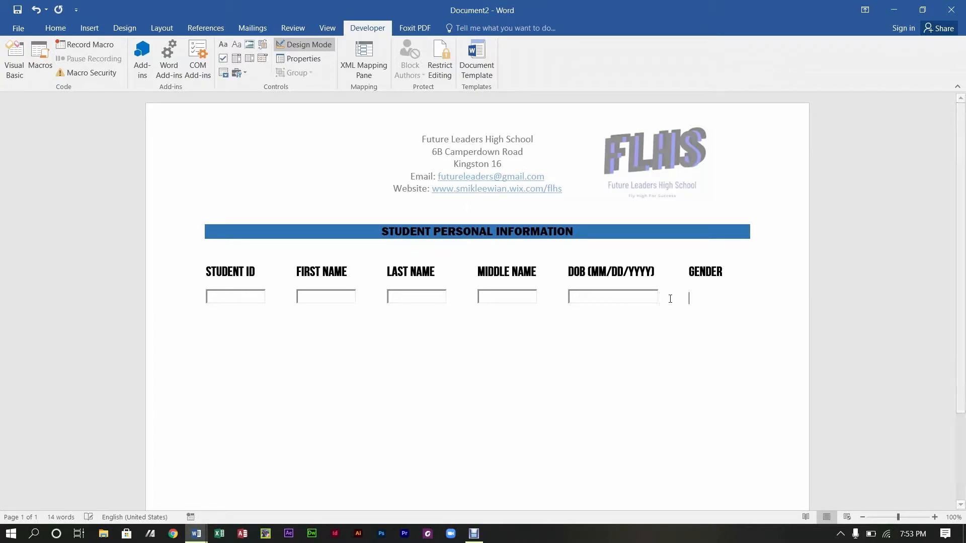
click(250, 59)
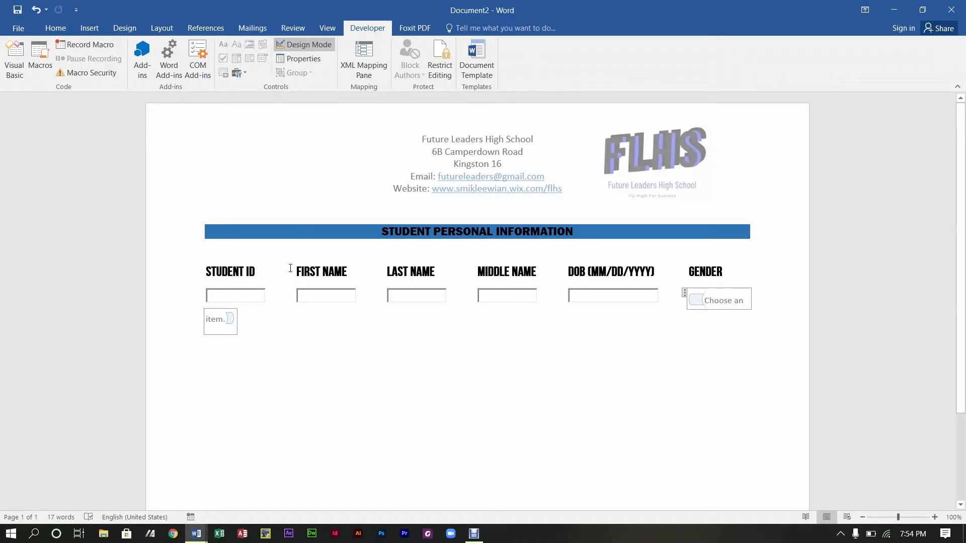
Step: Narrow the DOB text box so the GENDER drop-down fits on the row
click(608, 292)
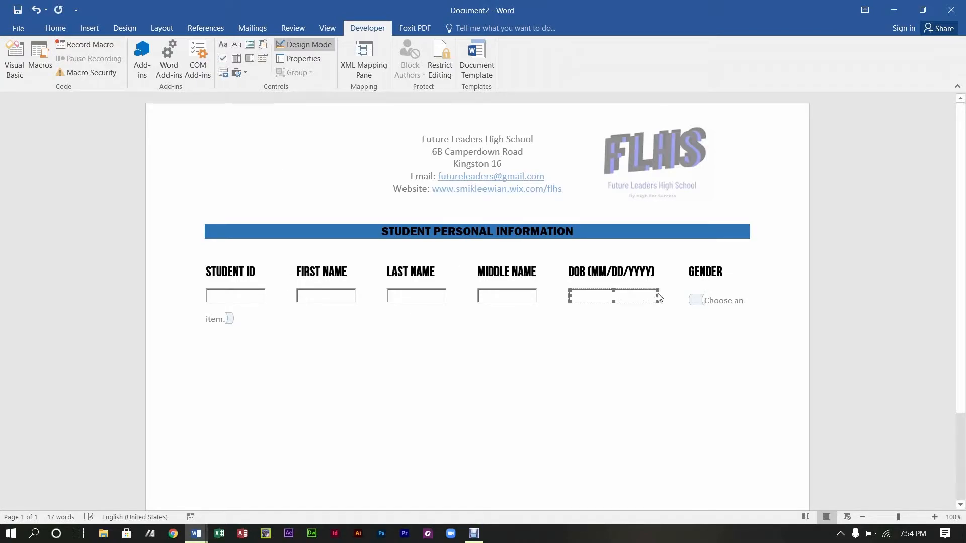
drag(652, 296, 646, 297)
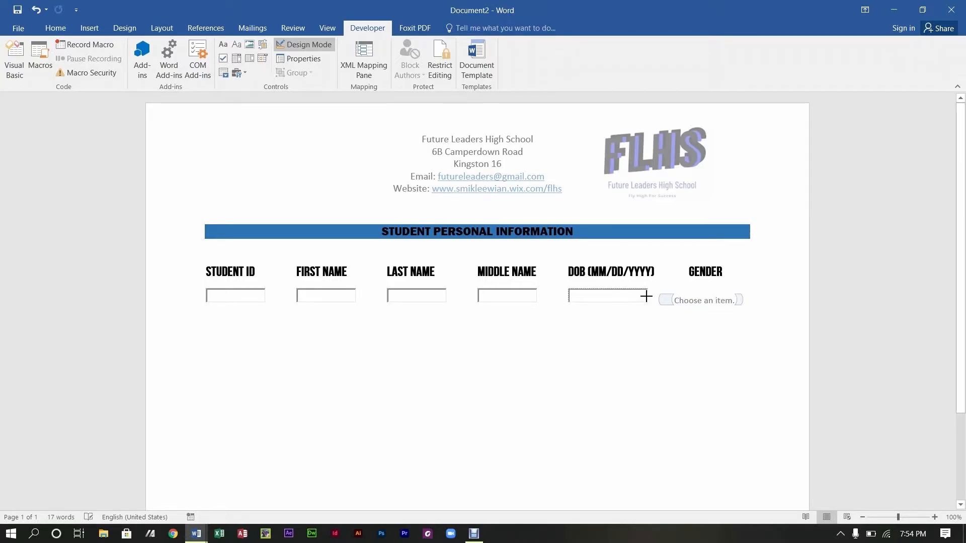
click(656, 336)
click(677, 303)
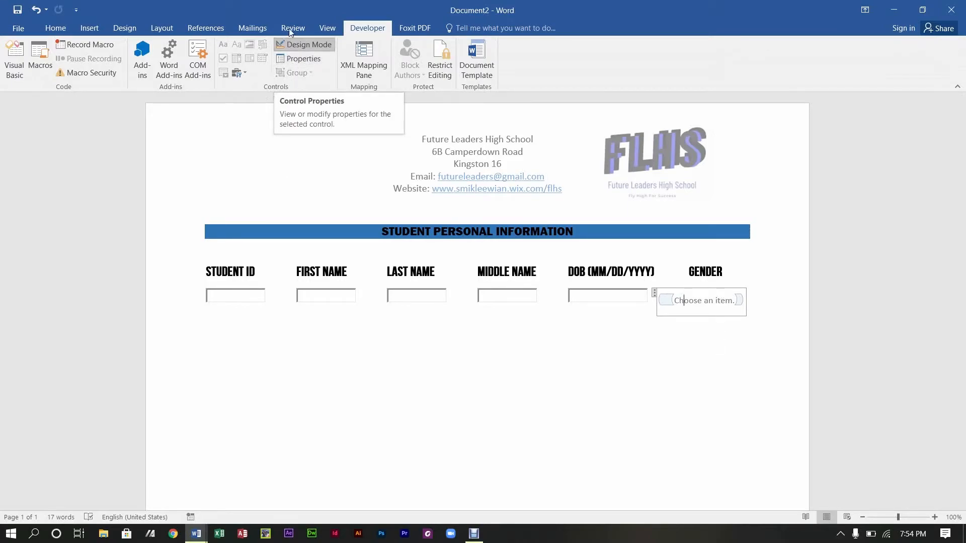
Step: Add Male and Female as choices in the drop-down's Content Control Properties
click(291, 59)
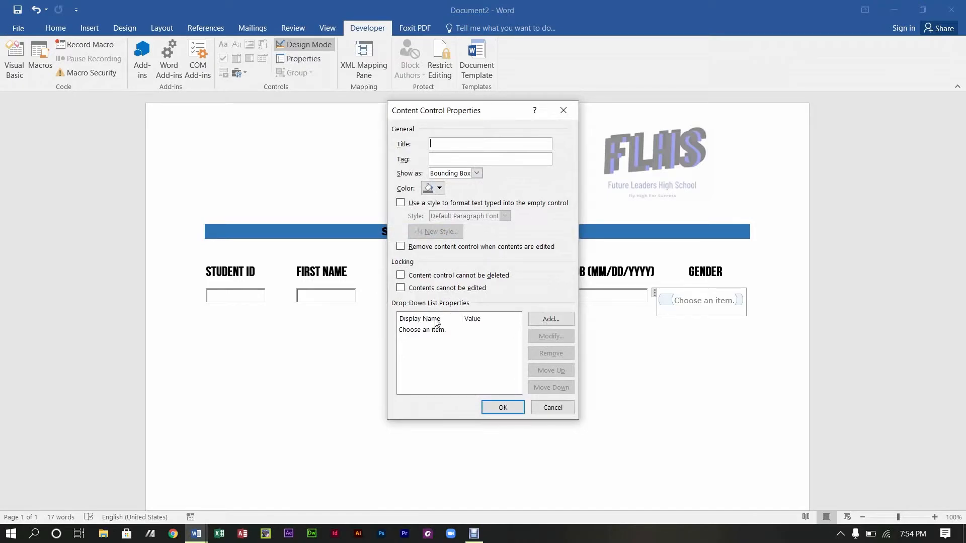
click(560, 322)
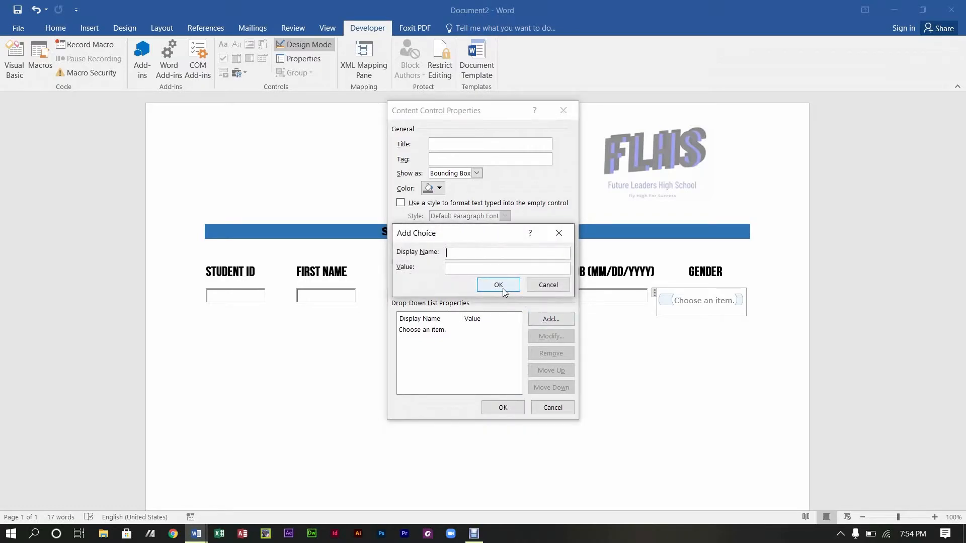
text(mALK)
key(BackSpace)
key(BackSpace)
key(BackSpace)
key(BackSpace)
text(Male)
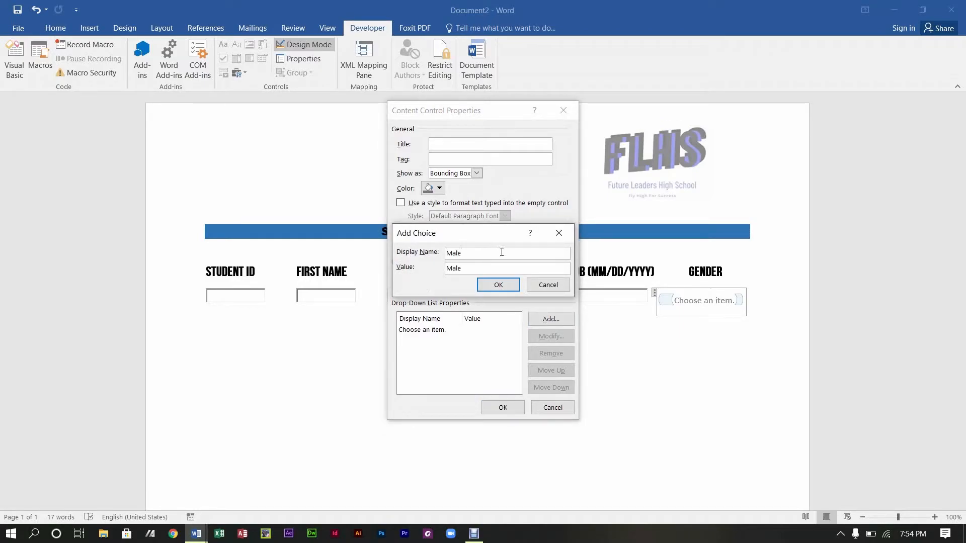
click(496, 283)
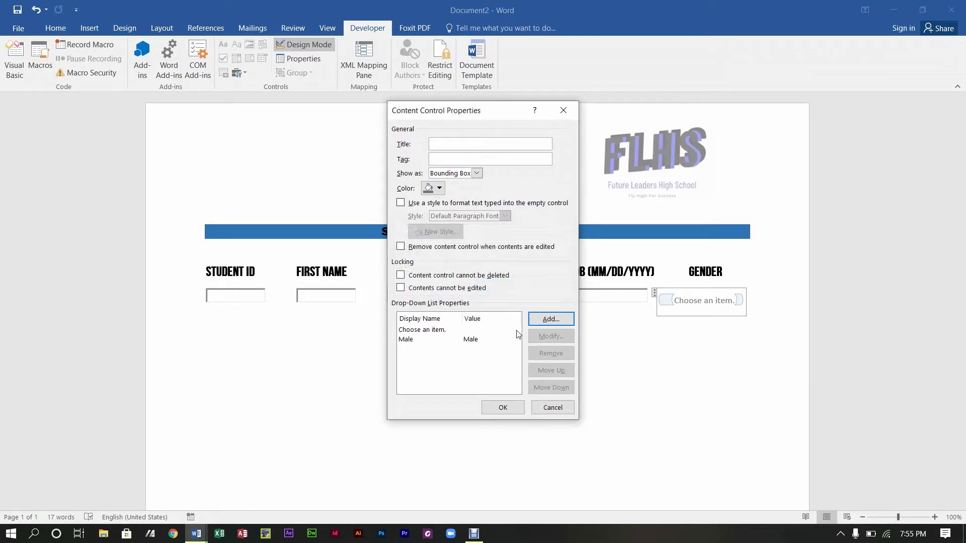
click(559, 324)
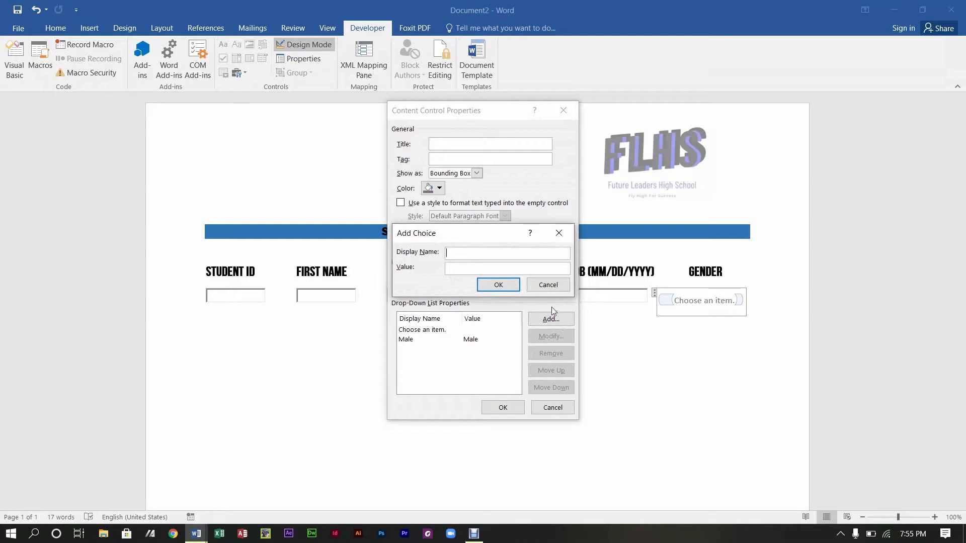
text(Female)
click(491, 286)
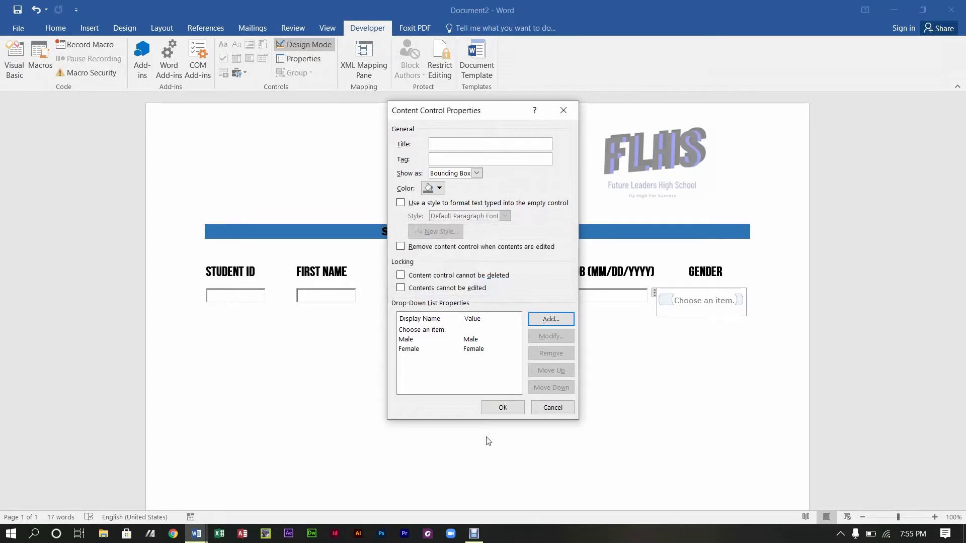
click(504, 408)
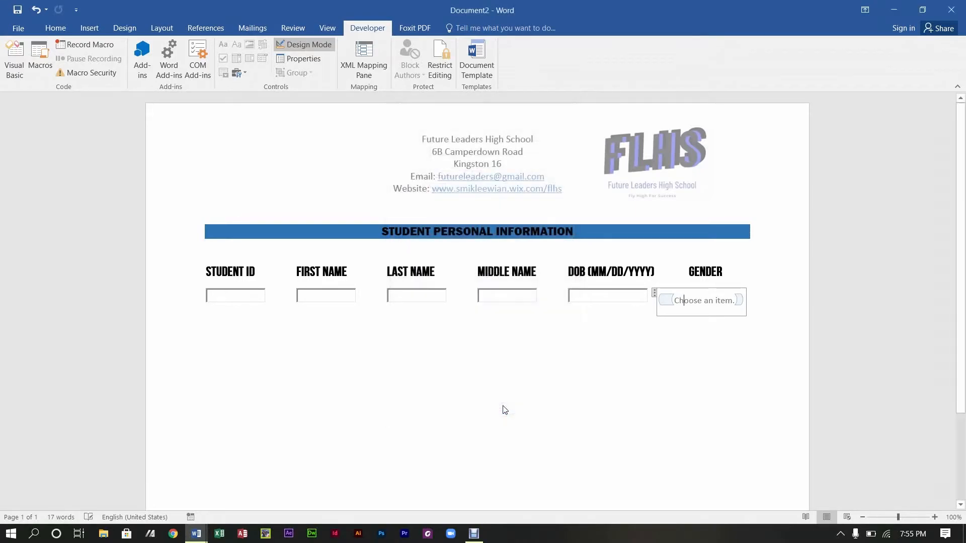
Step: Reselect the Gender drop-down and reopen its properties, closing them unchanged
click(642, 349)
click(711, 300)
click(654, 343)
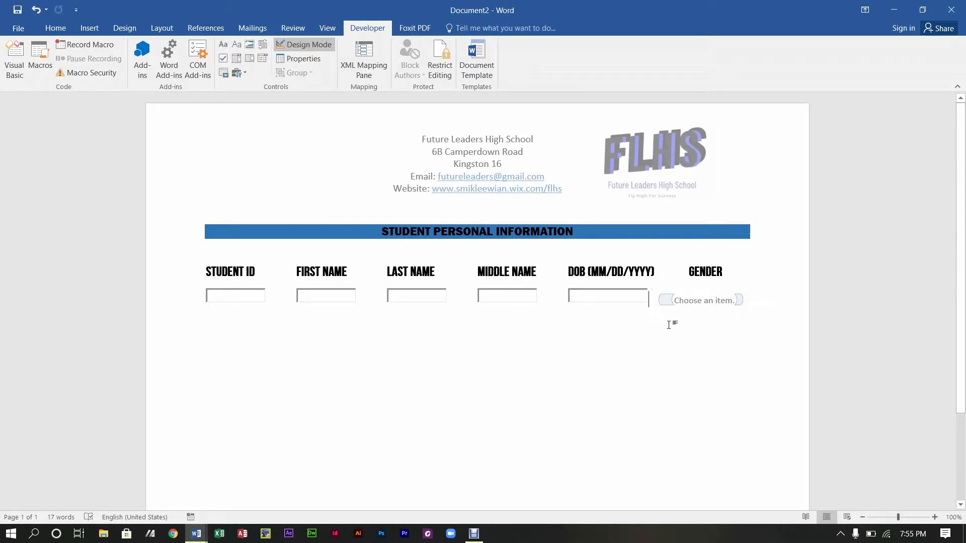
click(688, 306)
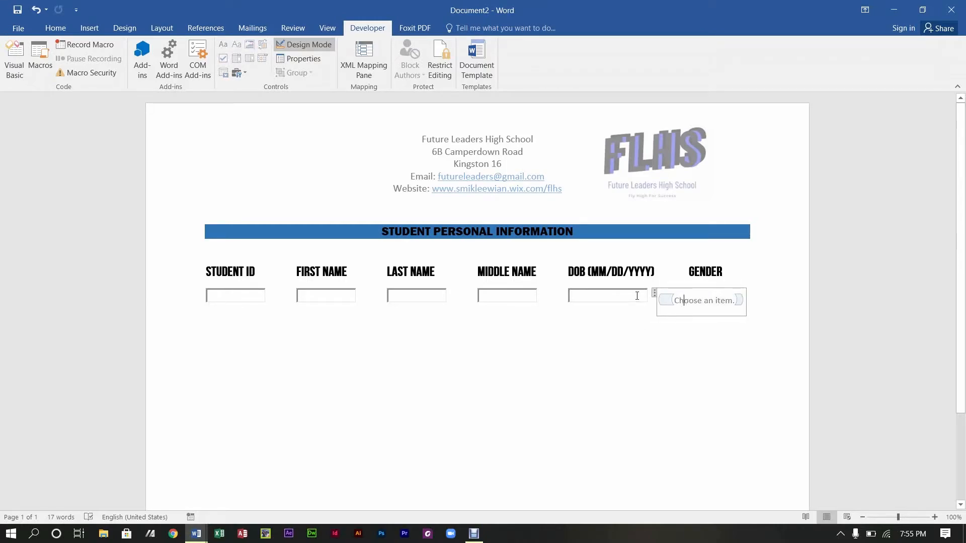
click(305, 60)
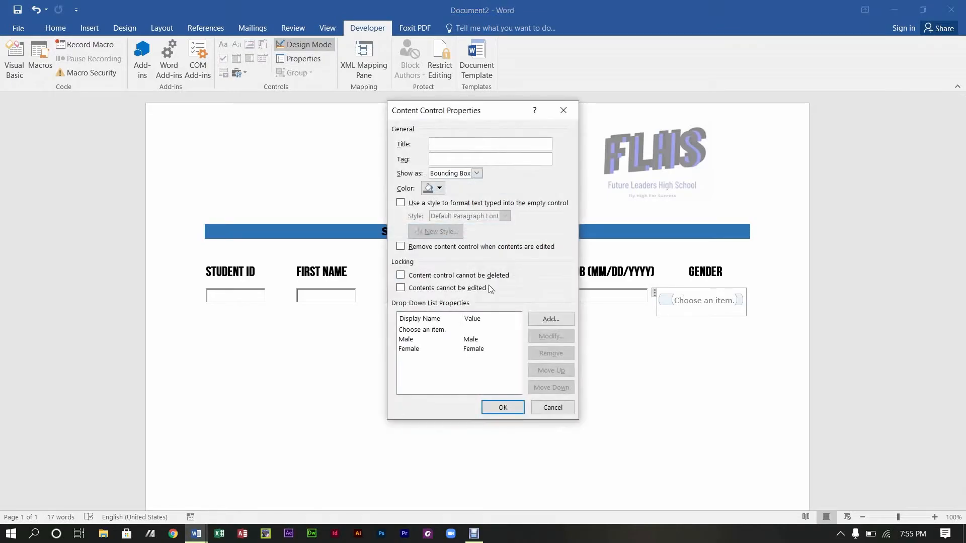
click(502, 407)
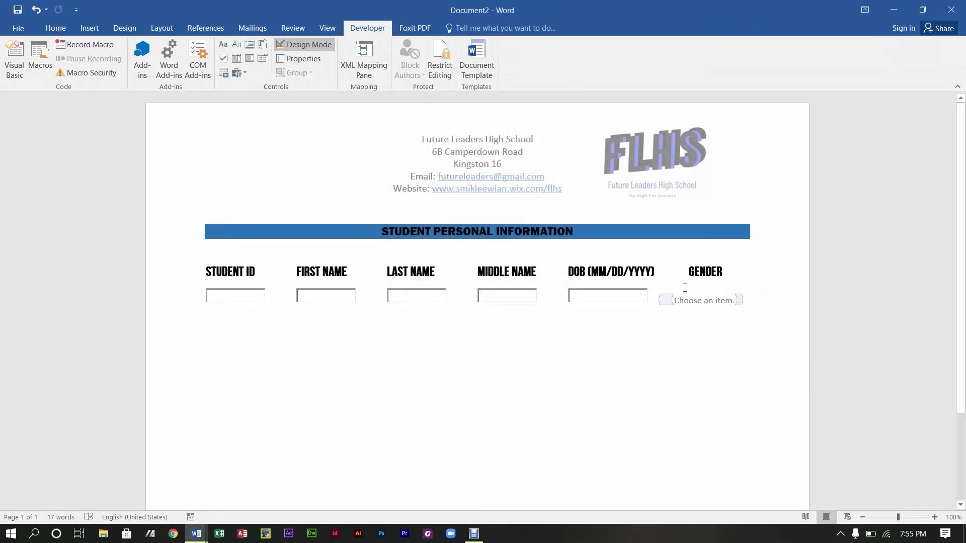
Step: Turn Design Mode off so the form controls become usable
click(755, 338)
click(310, 47)
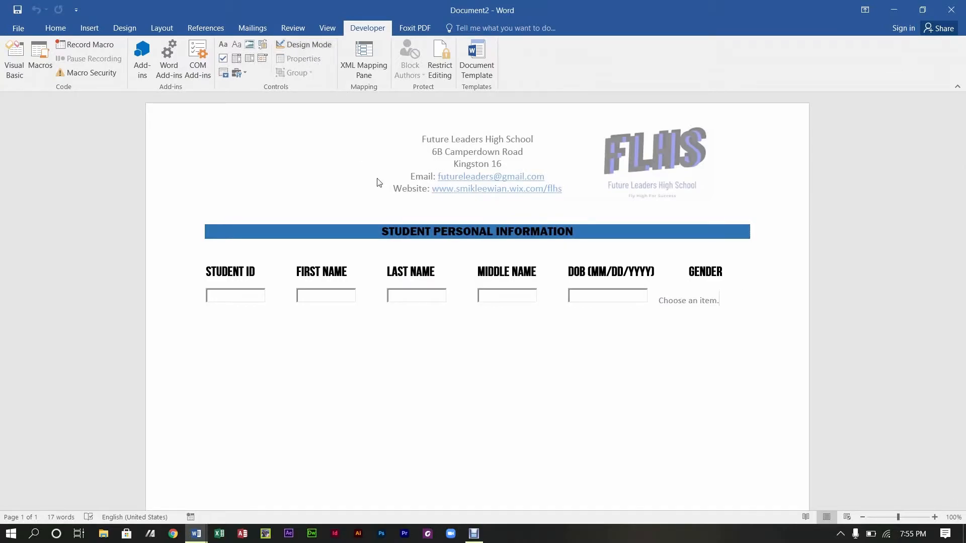
click(688, 303)
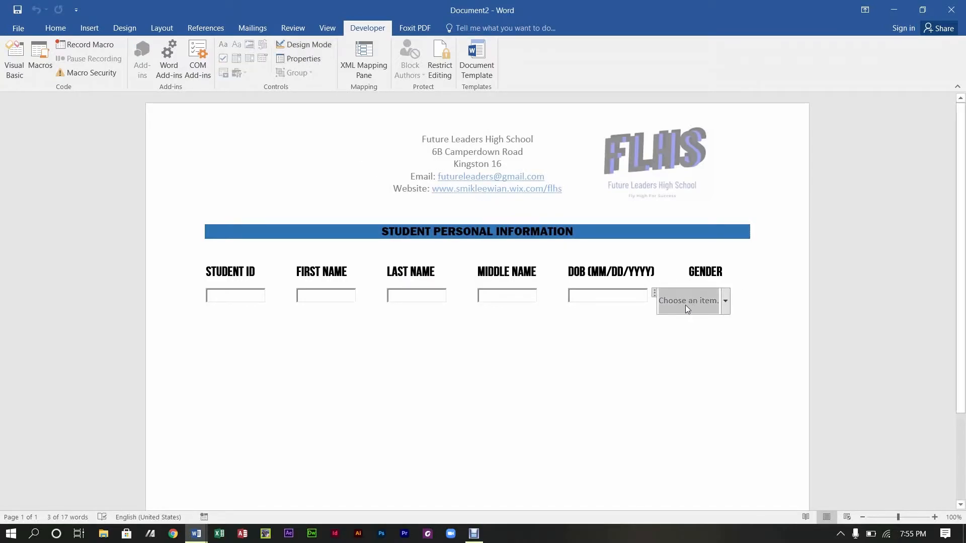
click(313, 47)
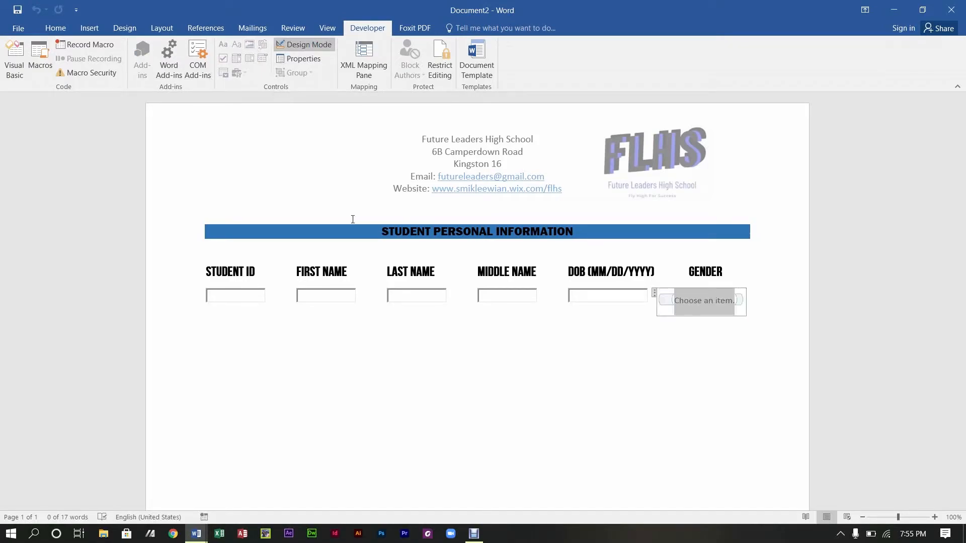
click(308, 47)
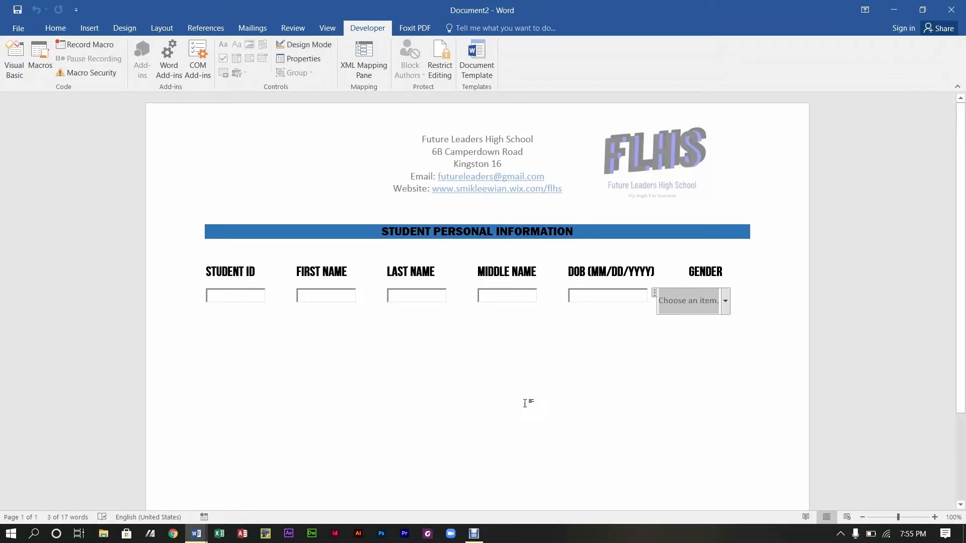
click(632, 313)
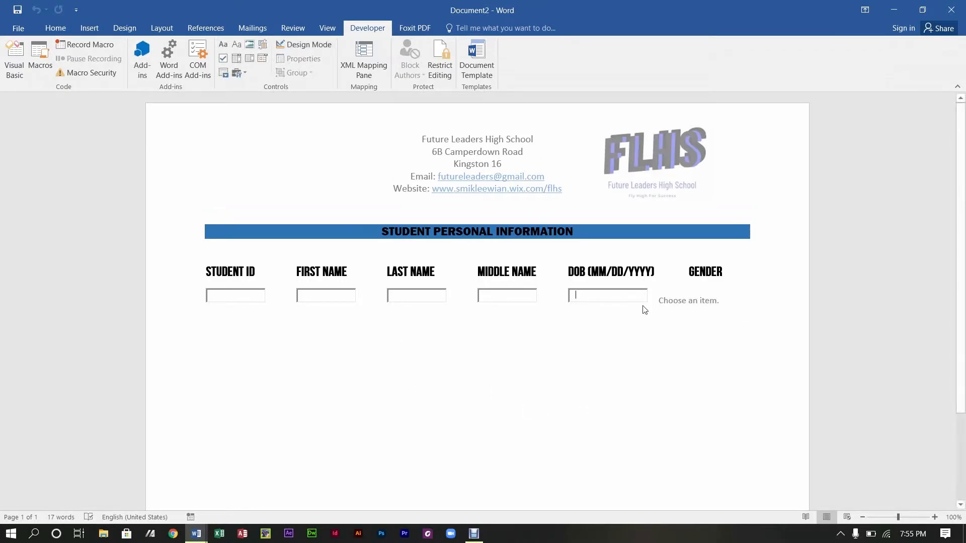
Step: Open the Gender list to check its Male and Female choices, closing it without picking
click(674, 301)
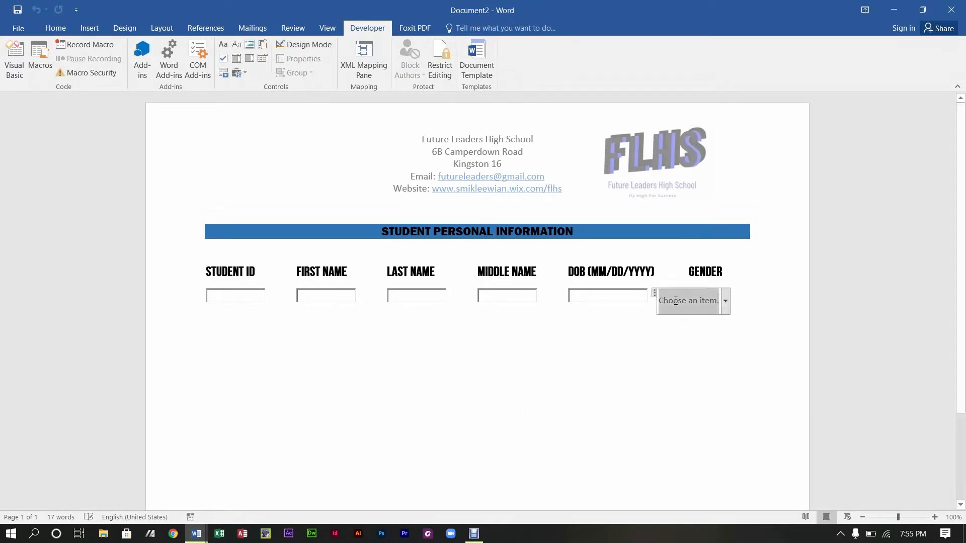
click(725, 303)
click(603, 424)
click(613, 374)
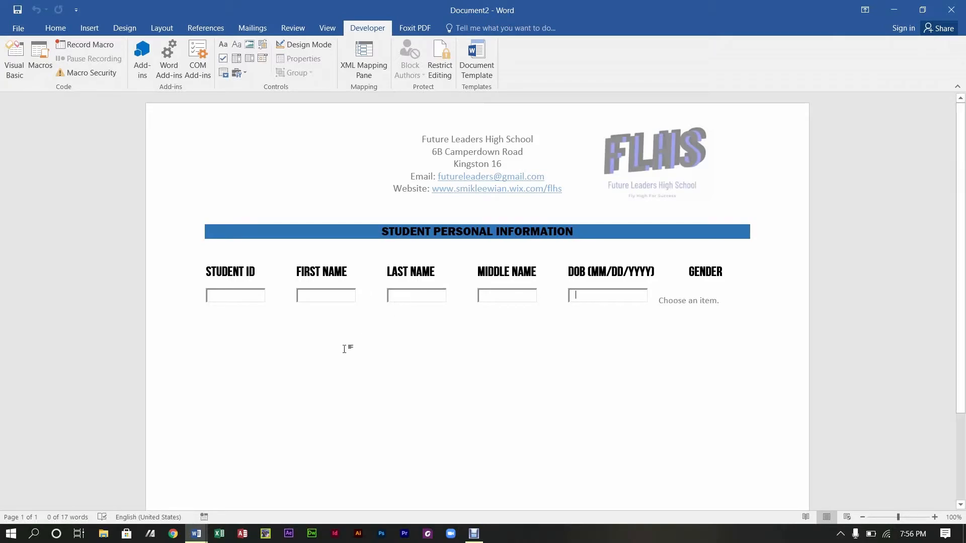
Step: Type 'SUBJECT INFORMATION' on the line below the form-field row
click(289, 376)
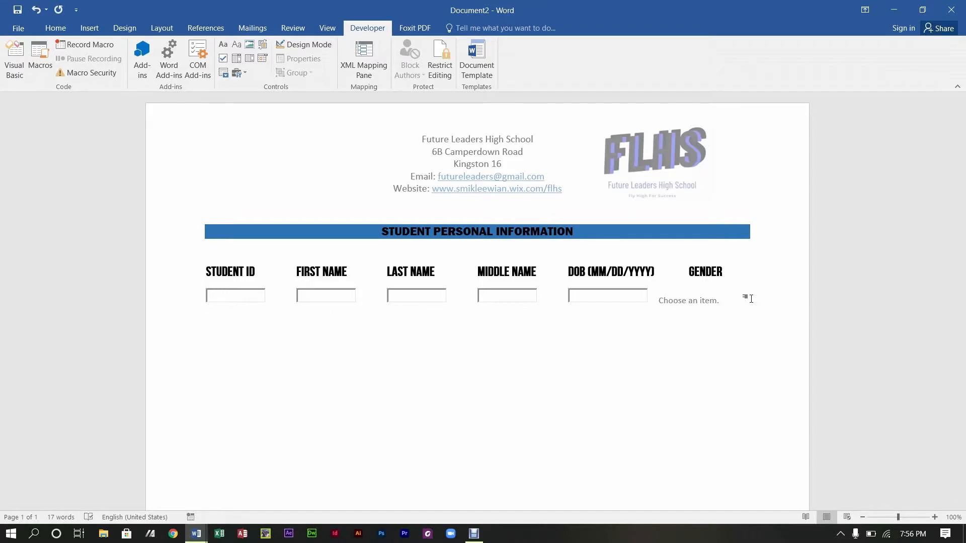
text(SUBJECT INFORMATION)
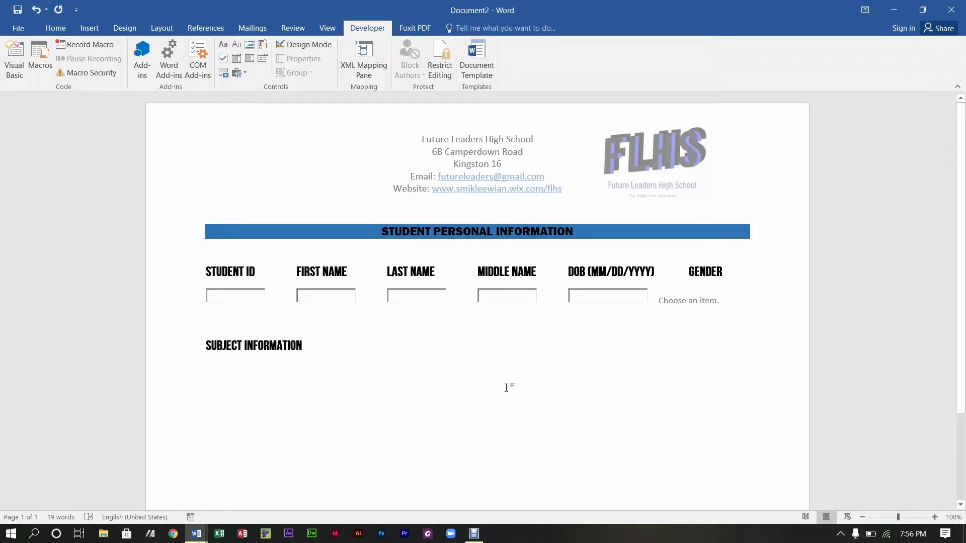
click(206, 343)
click(63, 29)
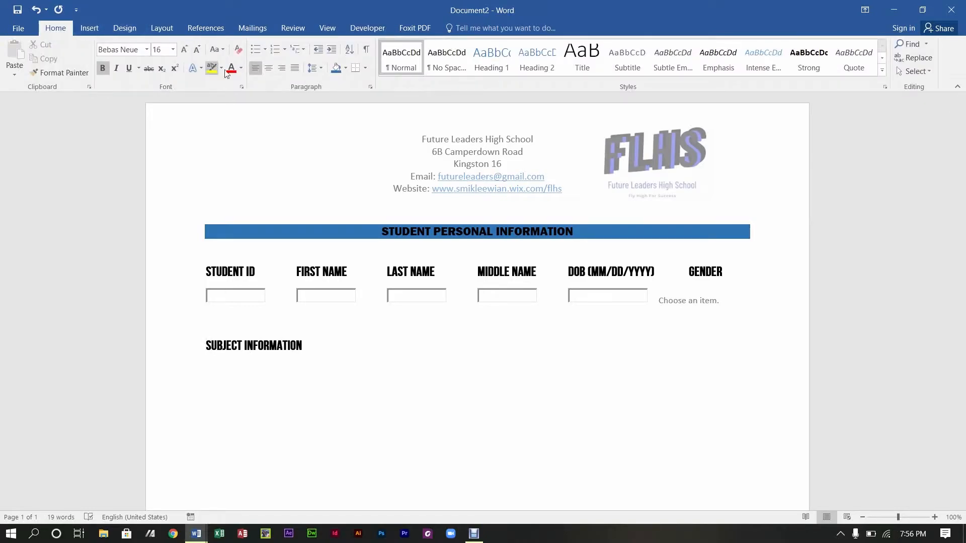
Step: Centre the SUBJECT INFORMATION heading and shade its line blue
click(268, 68)
triple_click(476, 342)
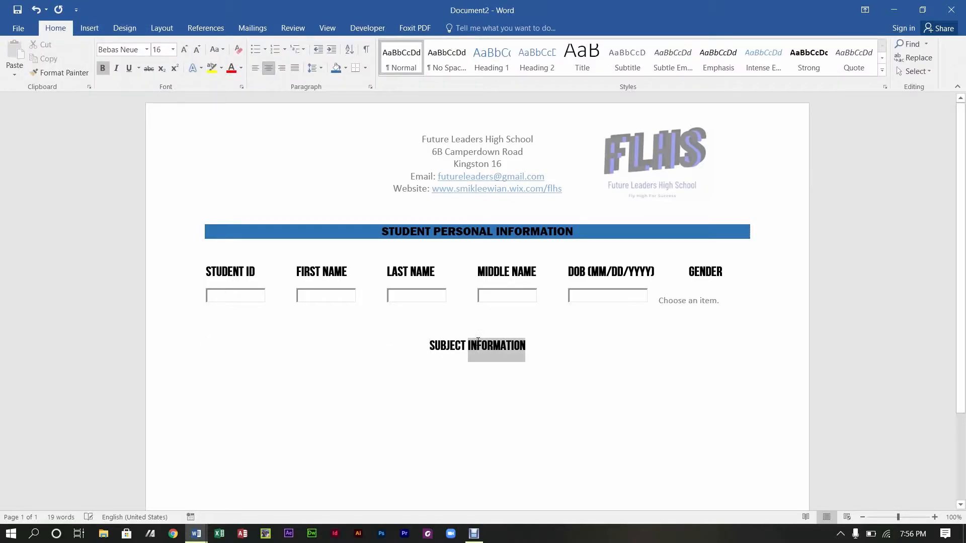
click(337, 68)
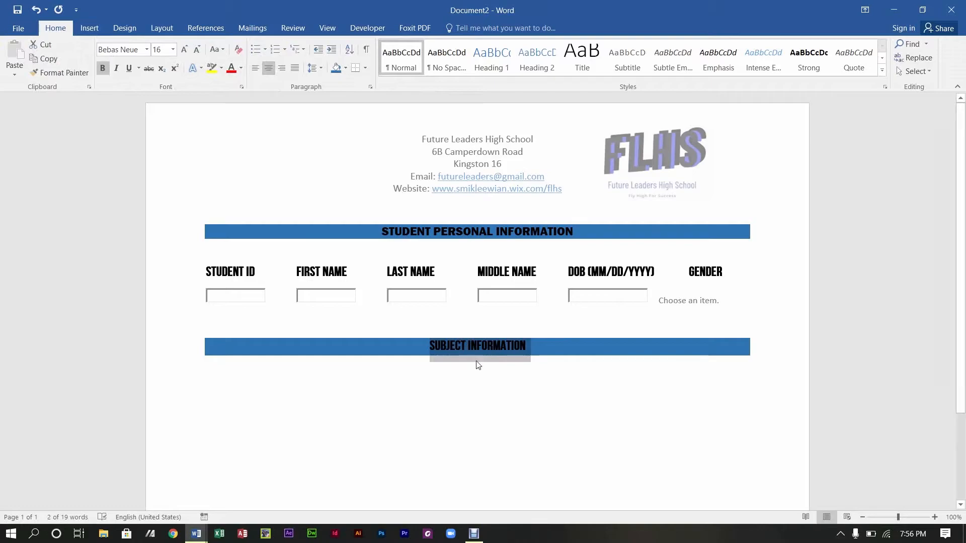
click(484, 379)
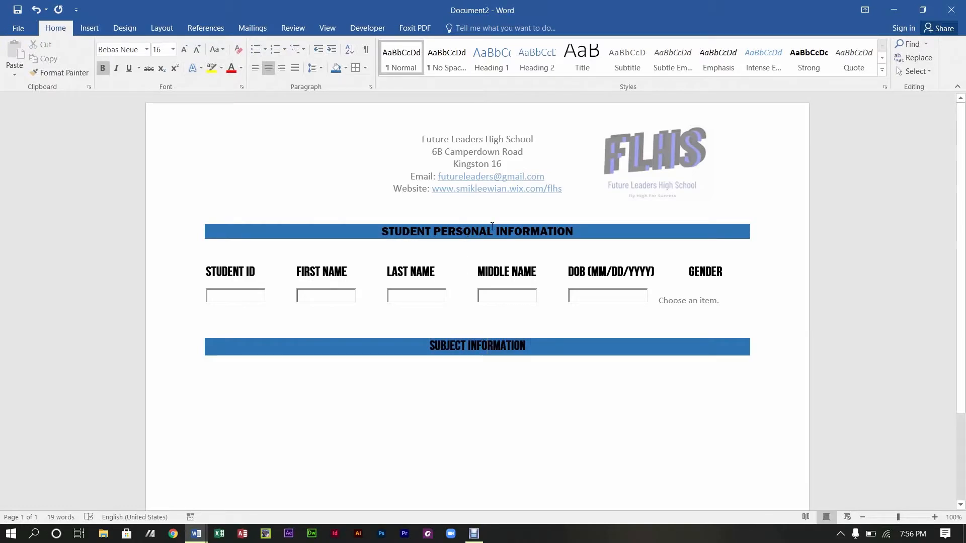
Step: Set the SUBJECT INFORMATION heading in Franklin Gothic Demi Cond at 14 pt
drag(529, 347, 441, 359)
click(447, 228)
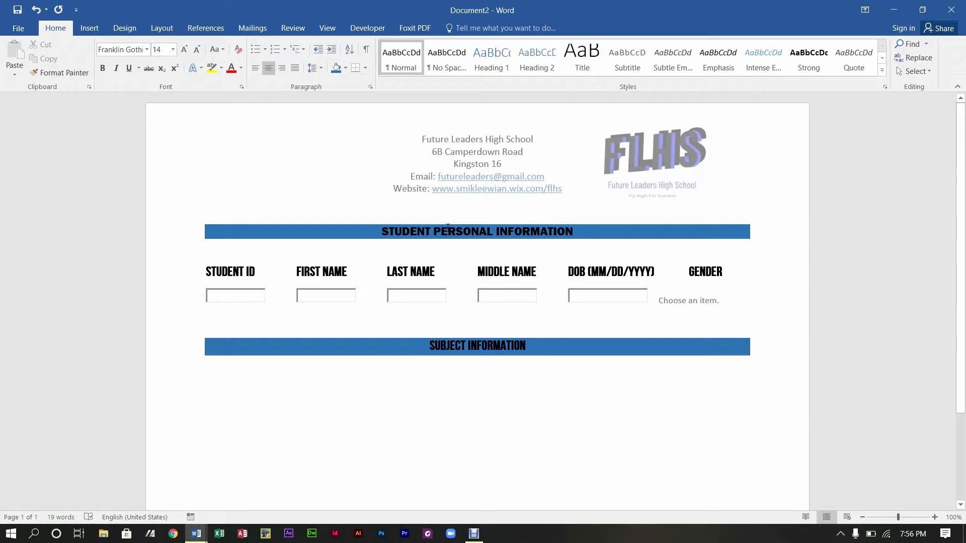
click(483, 352)
drag(517, 350, 431, 355)
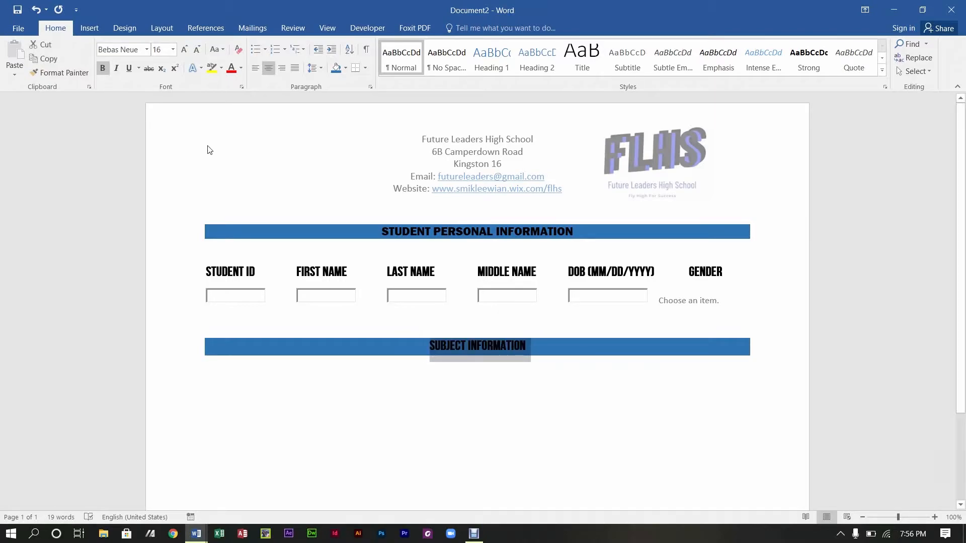
click(147, 50)
scroll(209, 254, down, 10)
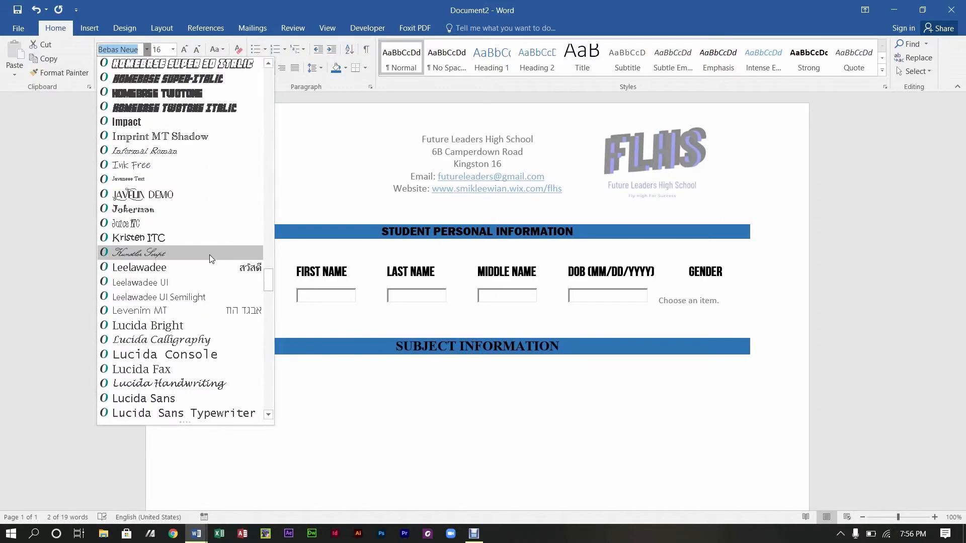
drag(268, 283, 283, 221)
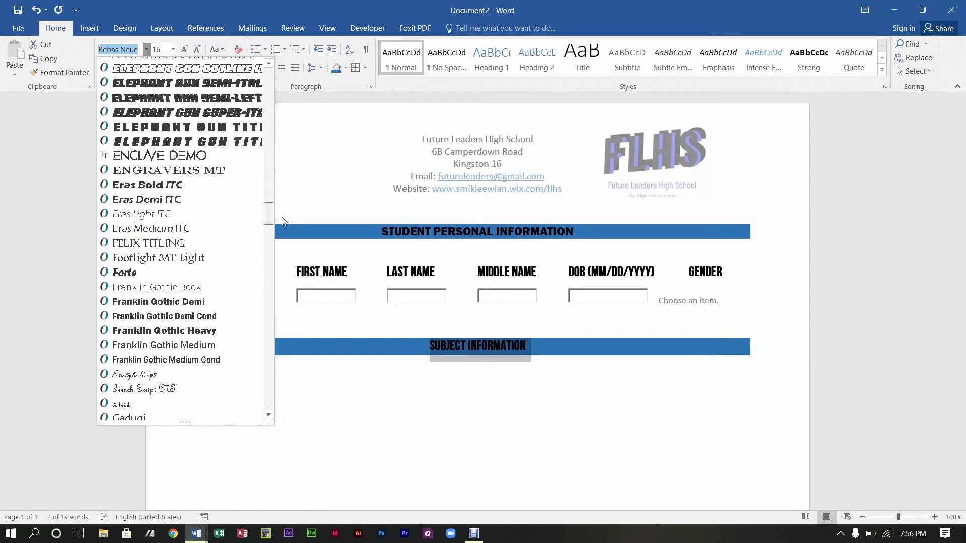
click(156, 317)
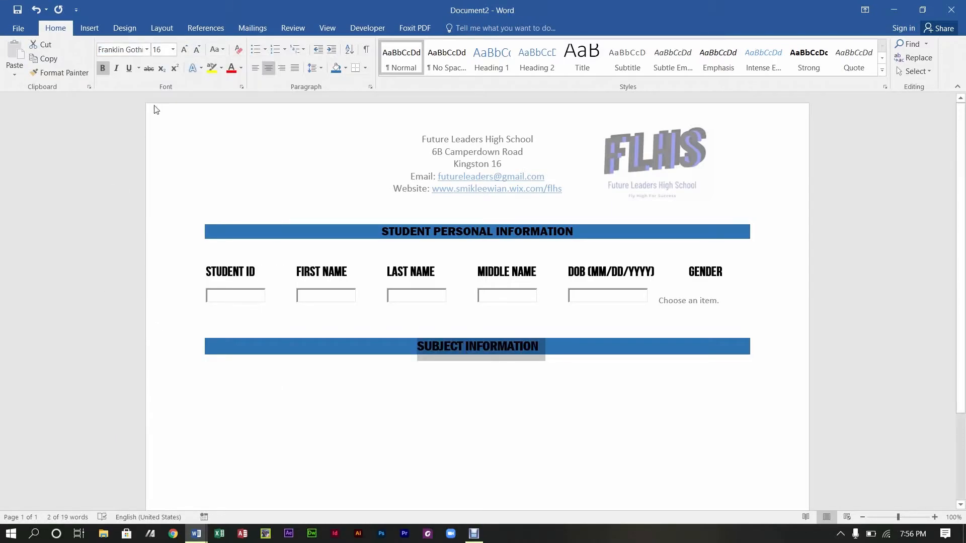
click(196, 50)
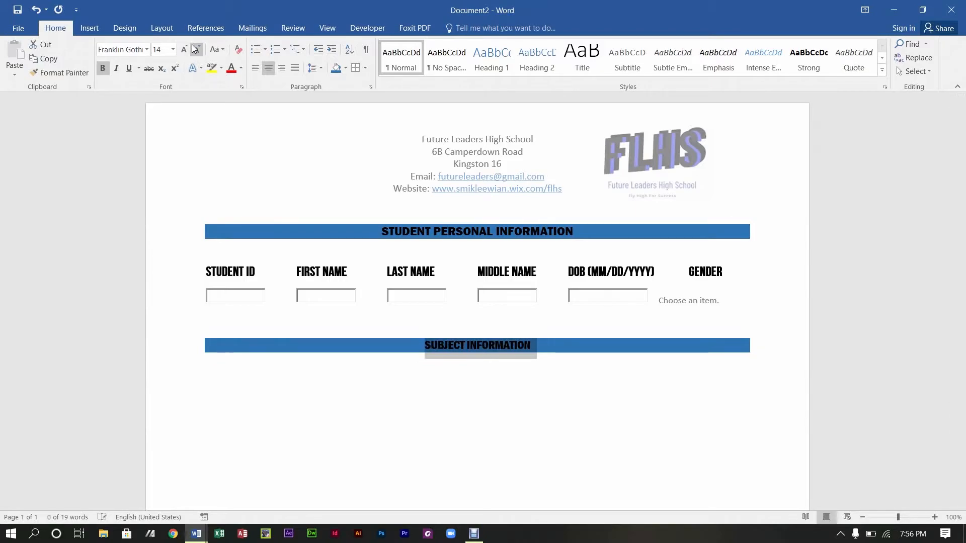
click(389, 404)
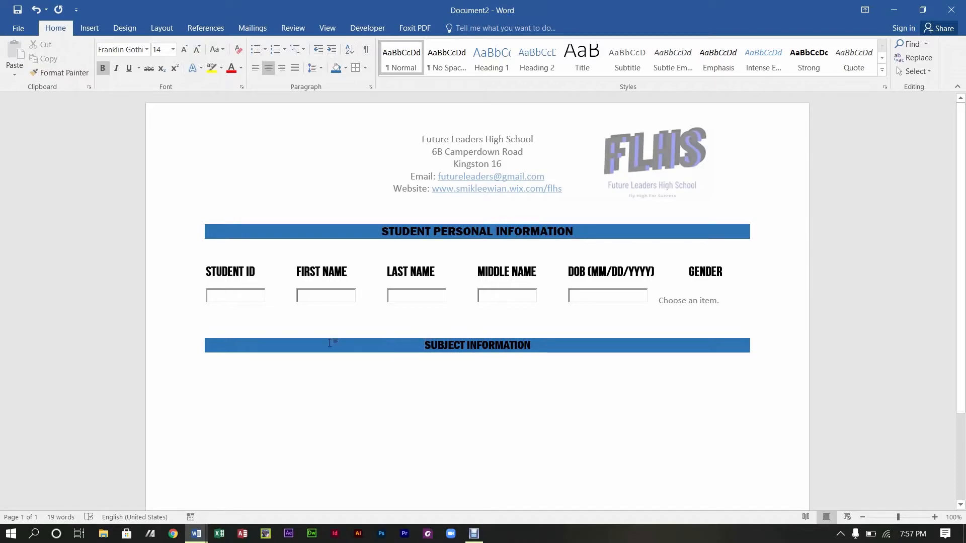
Step: Type the heading MATHEMATICS on a new line under the SUBJECT INFORMATION bar
double_click(211, 379)
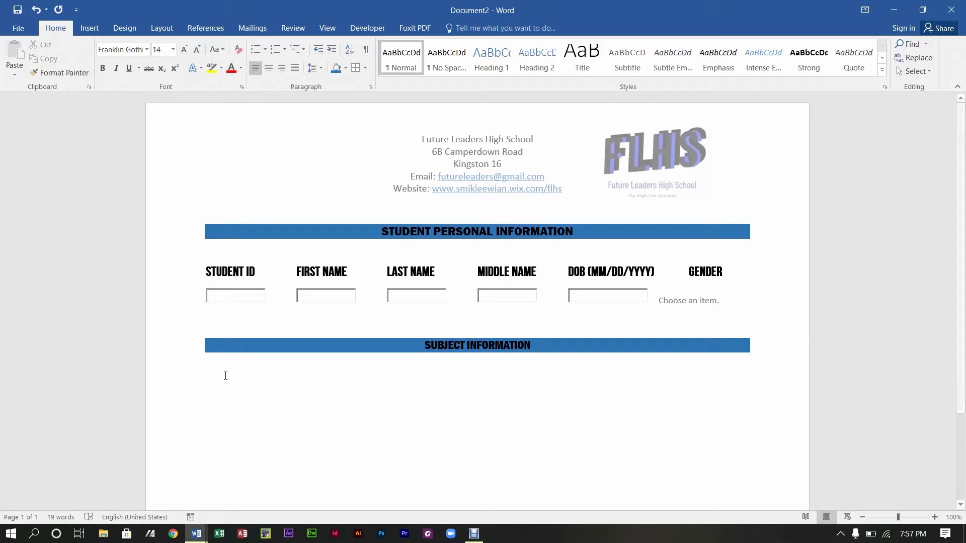
text(mATH E)
key(BackSpace)
key(BackSpace)
key(BackSpace)
key(BackSpace)
key(BackSpace)
key(BackSpace)
text(math)
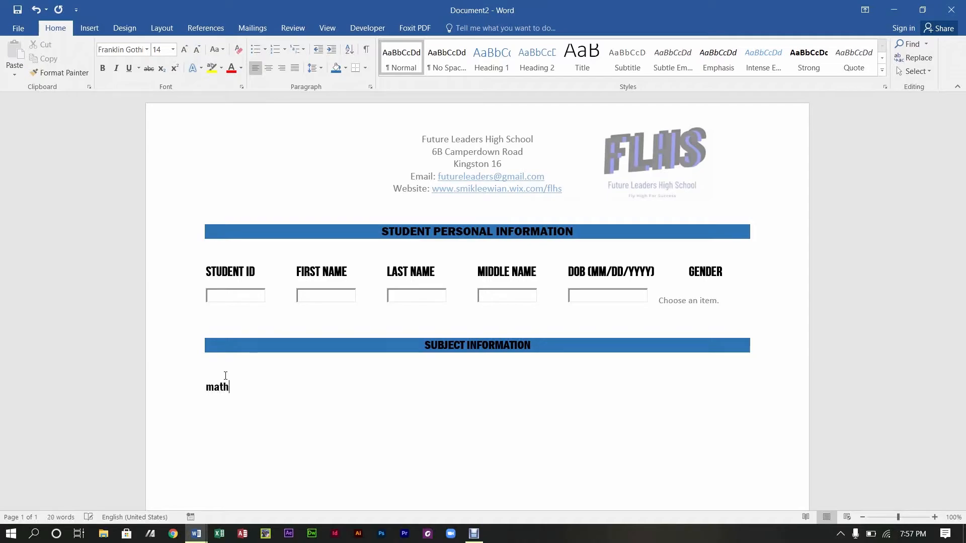
key(BackSpace)
key(BackSpace)
key(BackSpace)
key(BackSpace)
text(MATHEMATICS)
Step: Add tab-separated headings ENGLISH, NO. OF SUBJECTS, NO. OF PRACTICALS and NO. OF ORALS, then start a new line
key(Tab)
text(ENGLISH)
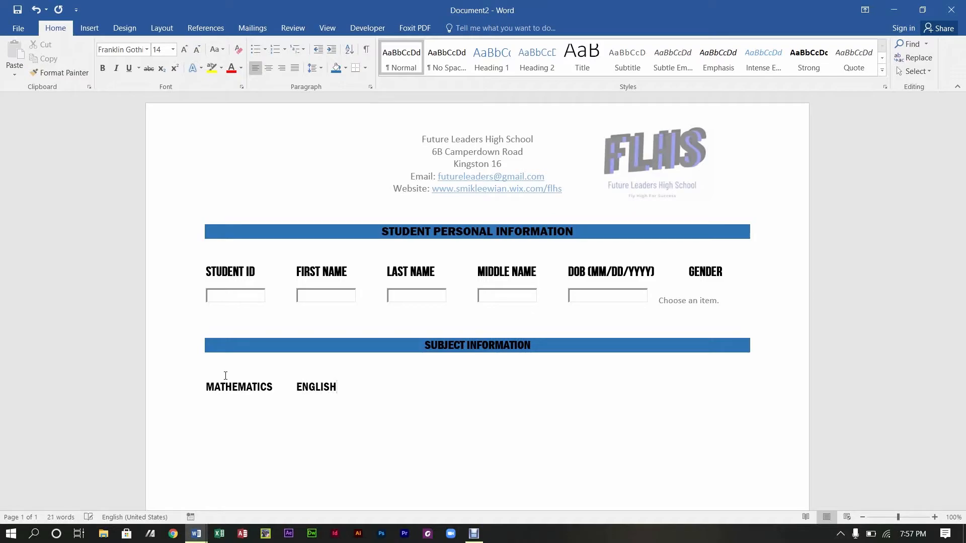
key(Tab)
text(NO. OF SUBJECTS)
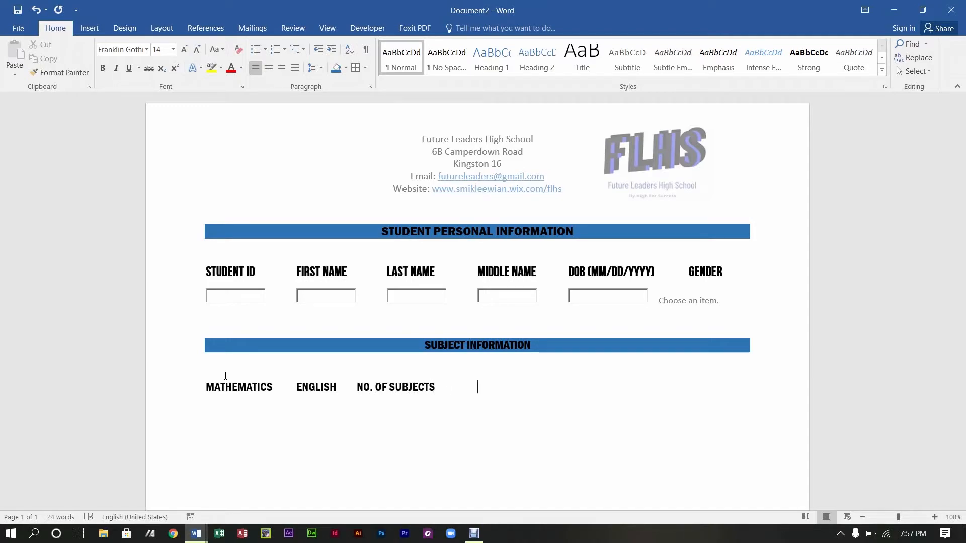
key(Tab)
text(NO)
text(. OF)
text( PR)
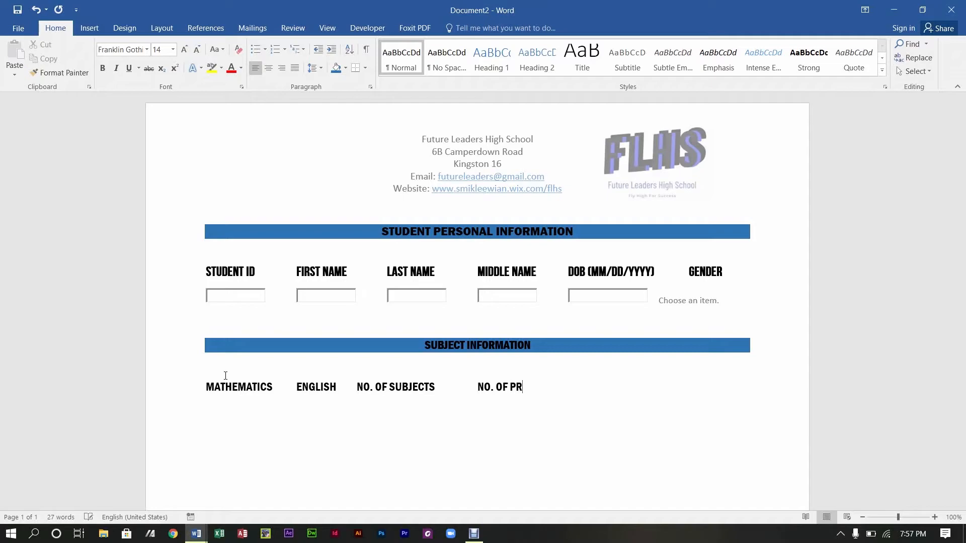
text(ACTICALS)
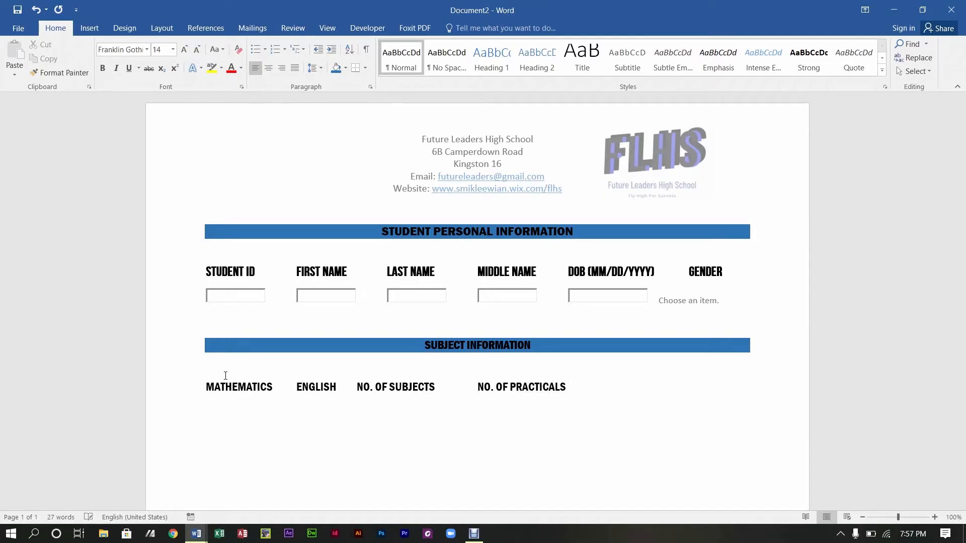
key(Tab)
text(NO. OF ORALS)
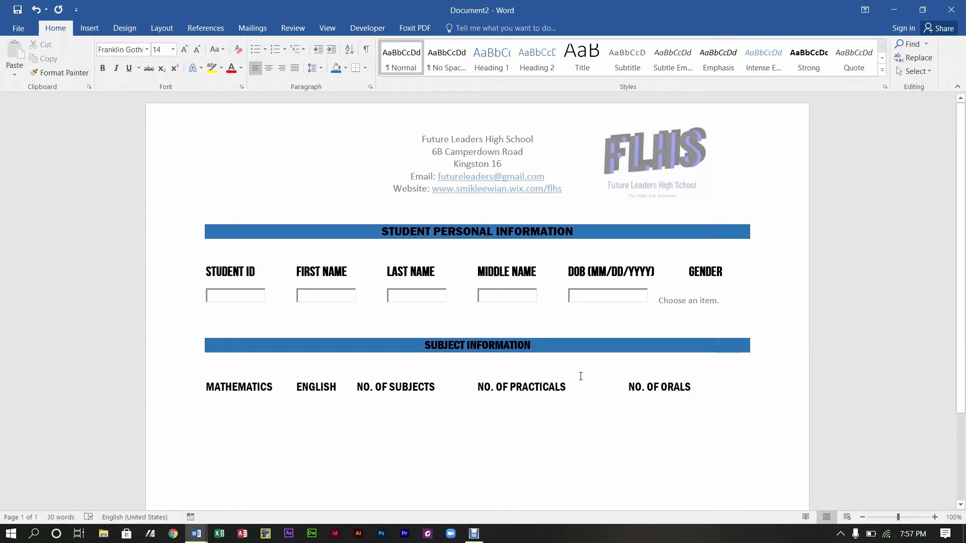
key(Return)
Step: Insert a drop-down list content control under MATHEMATICS
click(372, 29)
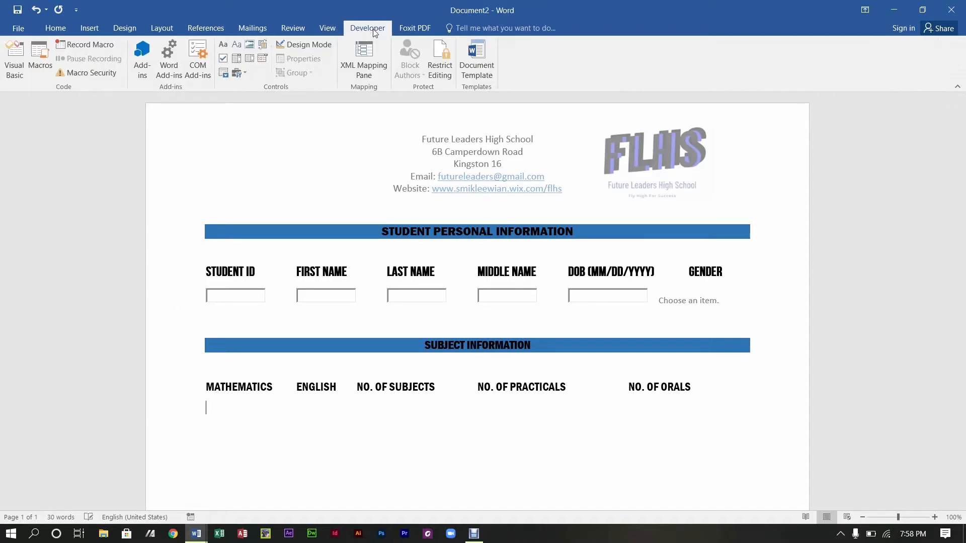
click(253, 60)
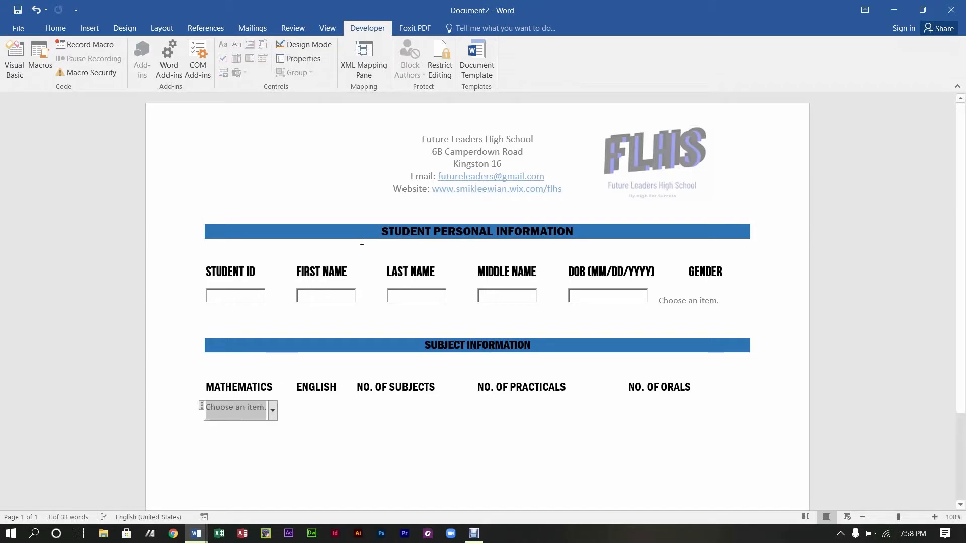
click(273, 411)
click(272, 410)
Step: Give the MATHEMATICS drop-down the choices YES and NO
click(309, 60)
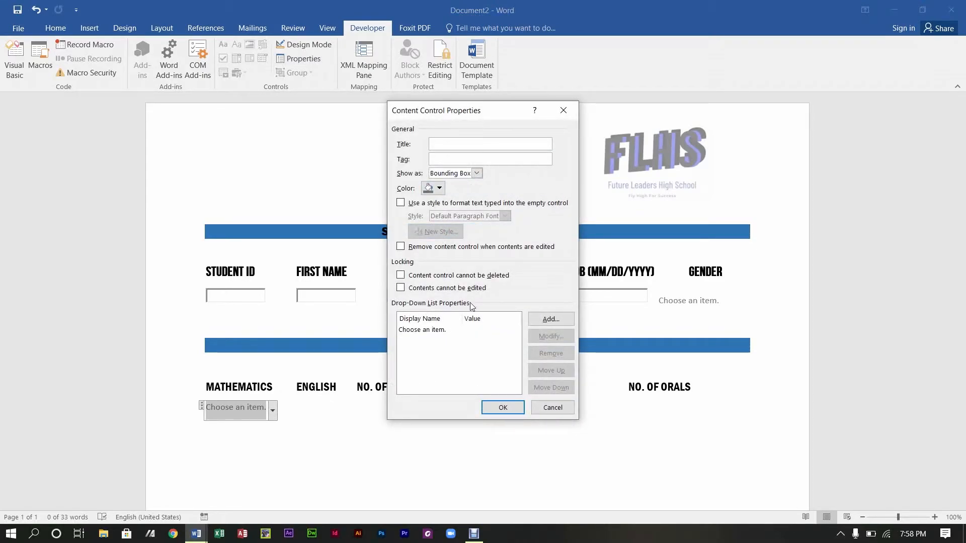
click(549, 322)
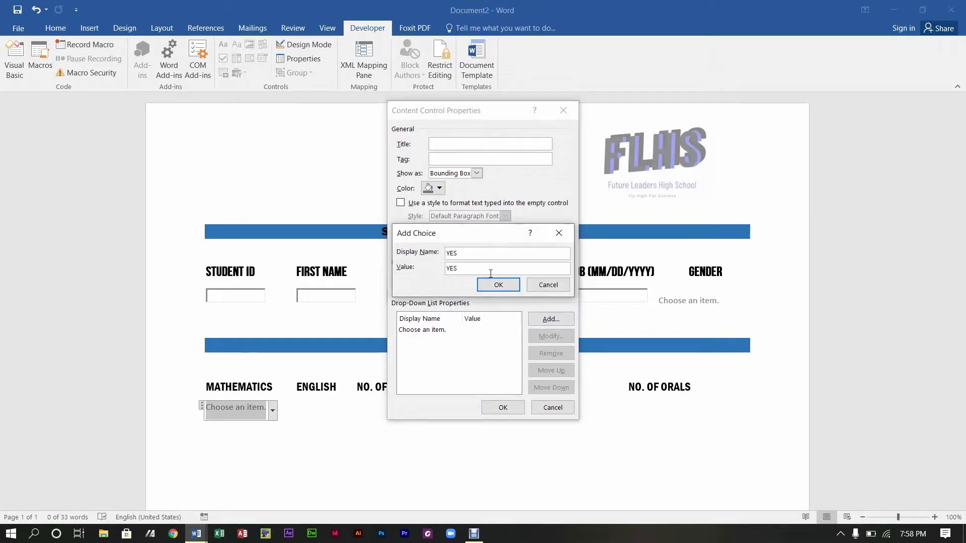
click(498, 285)
click(532, 321)
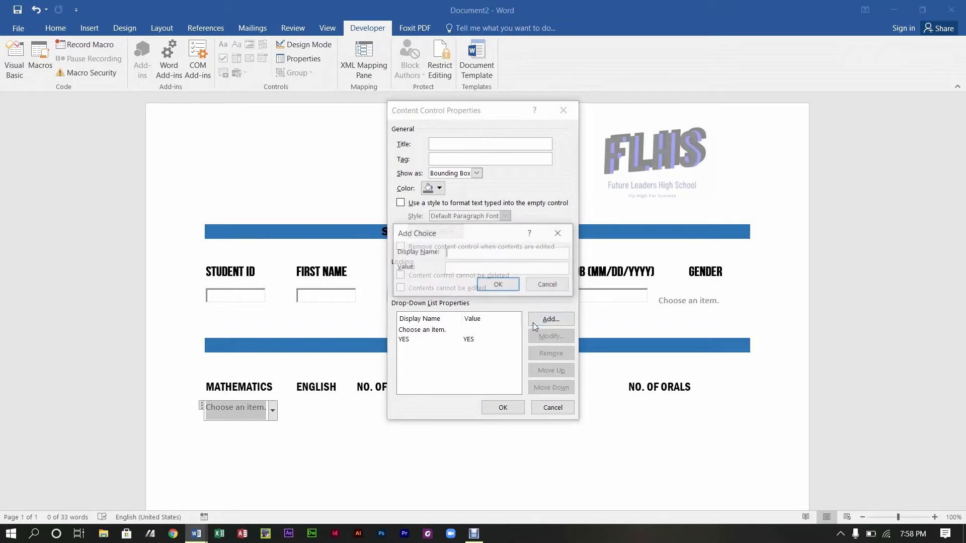
text(NO)
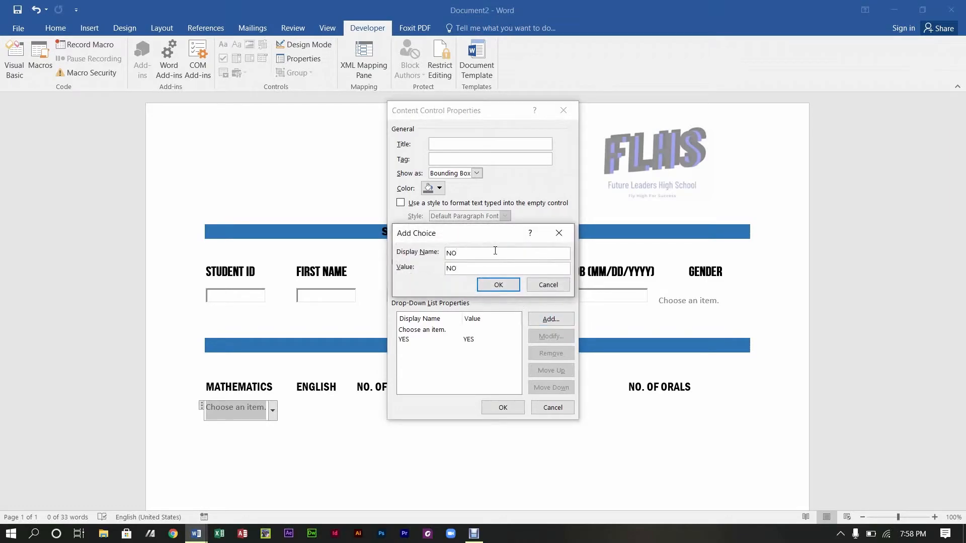
click(509, 285)
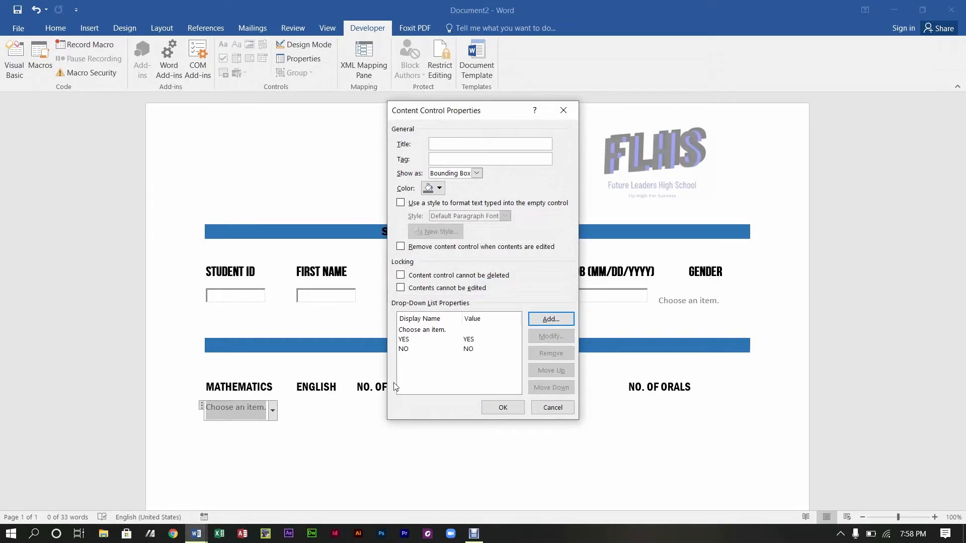
click(503, 409)
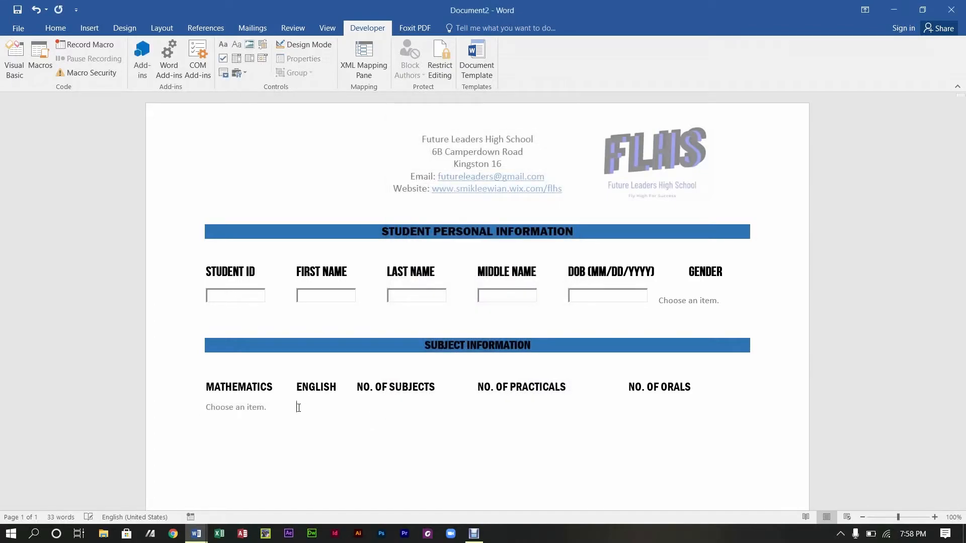
Step: Insert a drop-down list under ENGLISH with the choices YES and NO
click(246, 60)
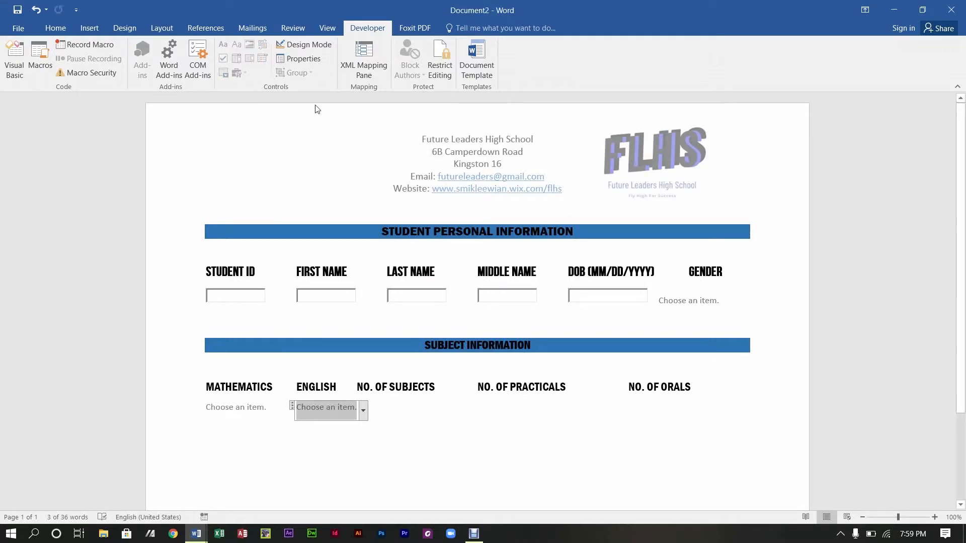
click(307, 61)
click(559, 319)
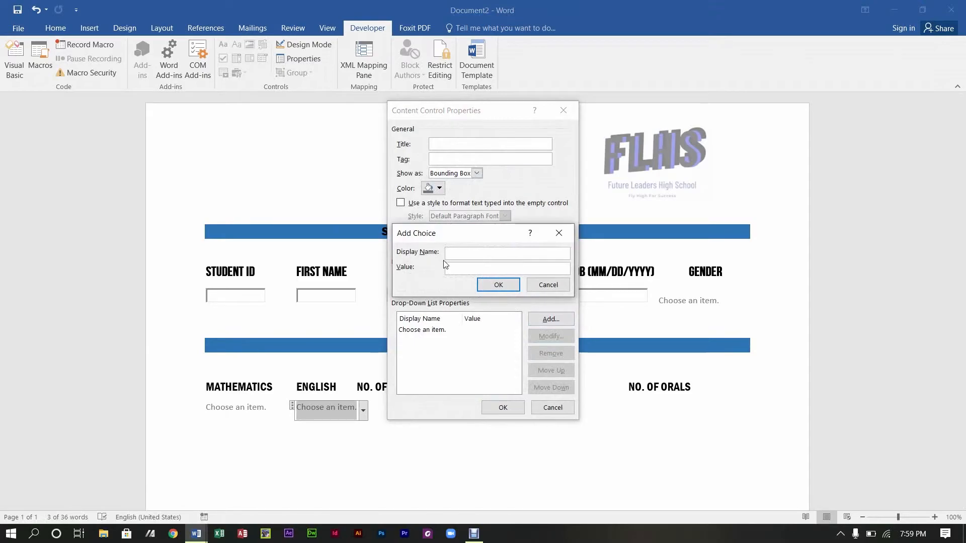
text(yES)
click(498, 284)
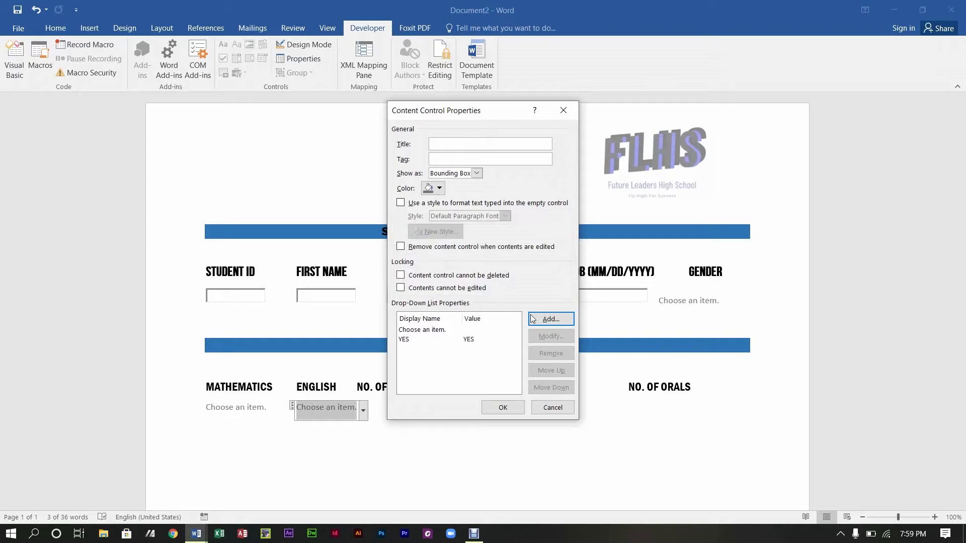
click(551, 318)
text(NO)
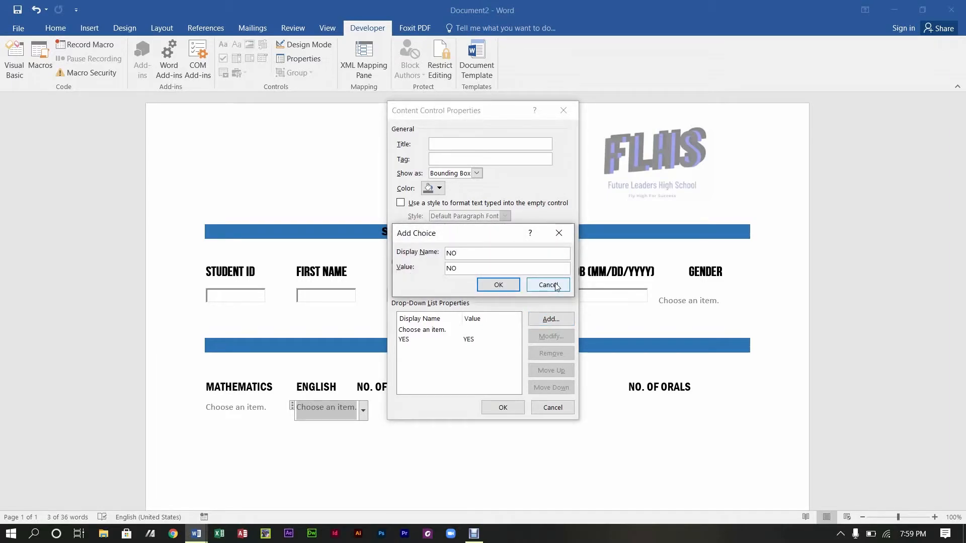
click(511, 286)
click(502, 405)
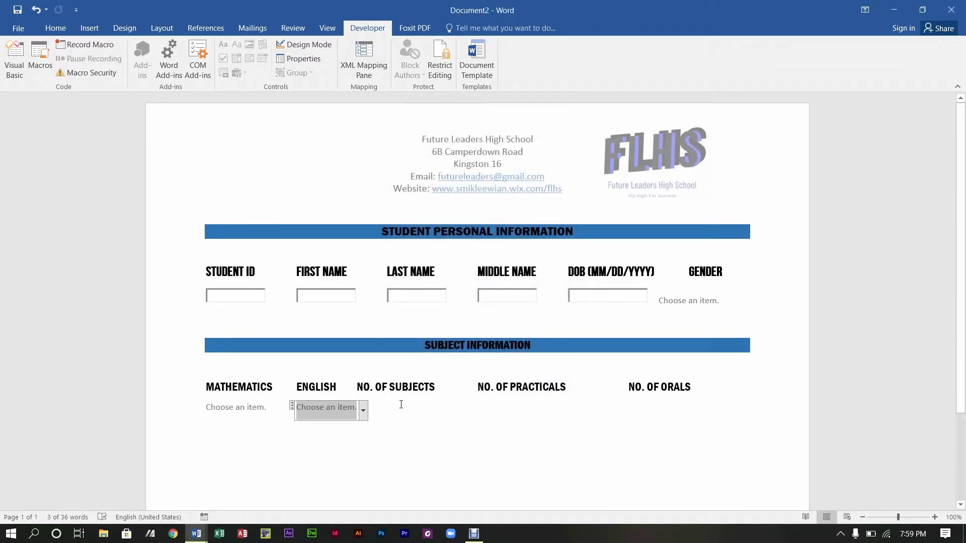
Step: Shift NO. OF SUBJECTS and the following headings one tab stop right
click(382, 390)
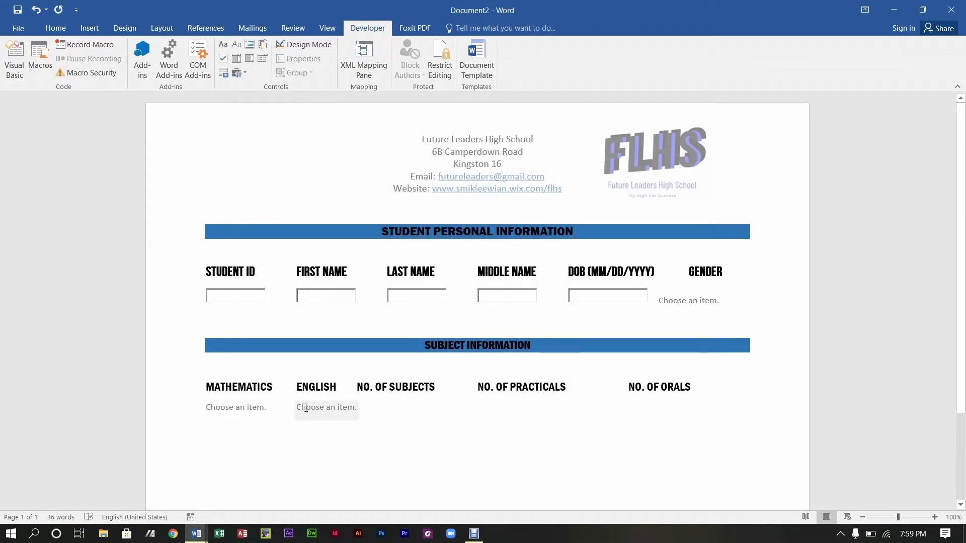
click(358, 384)
key(Tab)
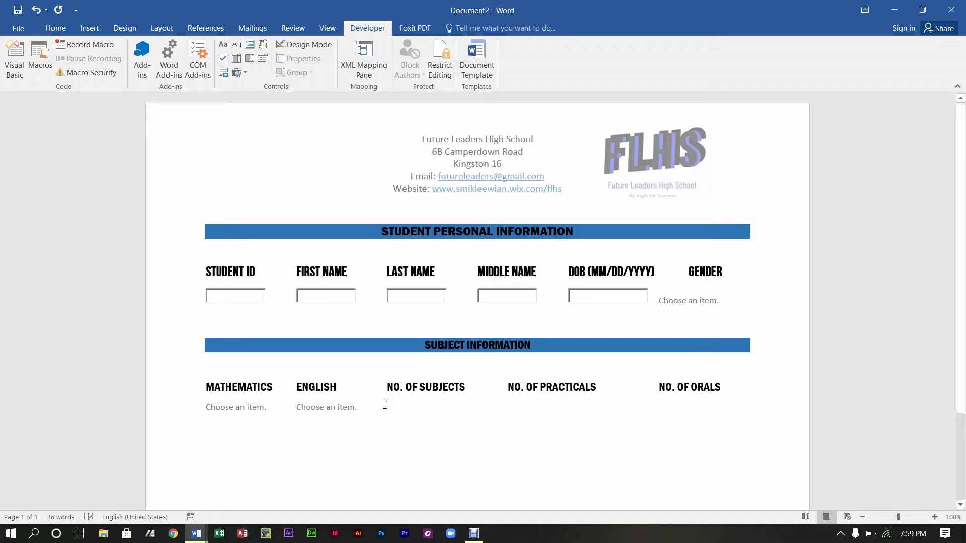
Step: Insert and widen ActiveX text boxes under NO. OF SUBJECTS and NO. OF PRACTICALS
click(239, 74)
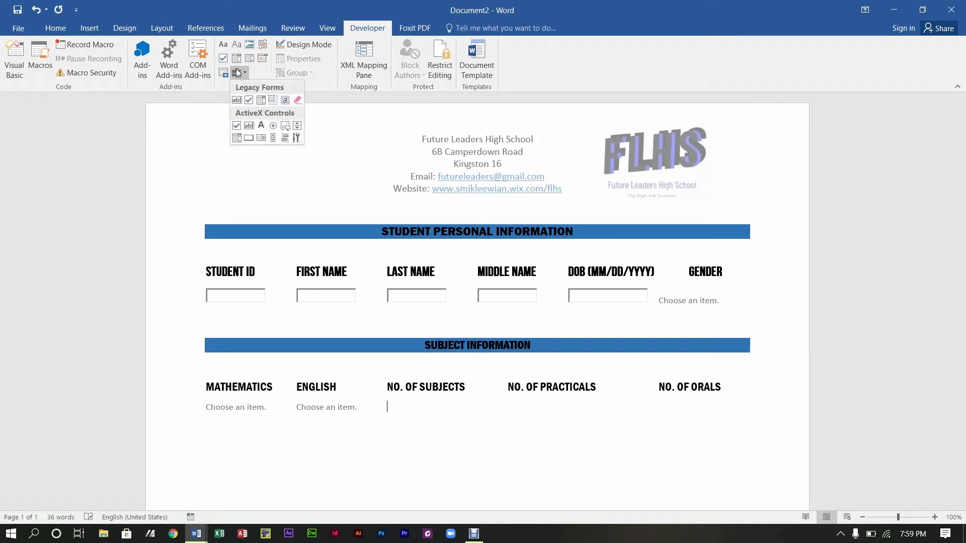
click(248, 129)
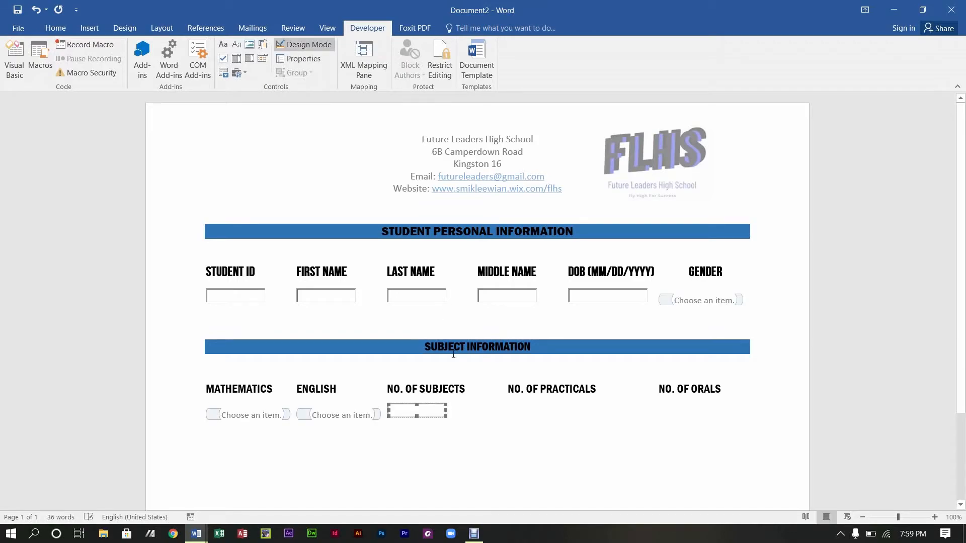
drag(445, 413, 477, 422)
click(503, 401)
key(Tab)
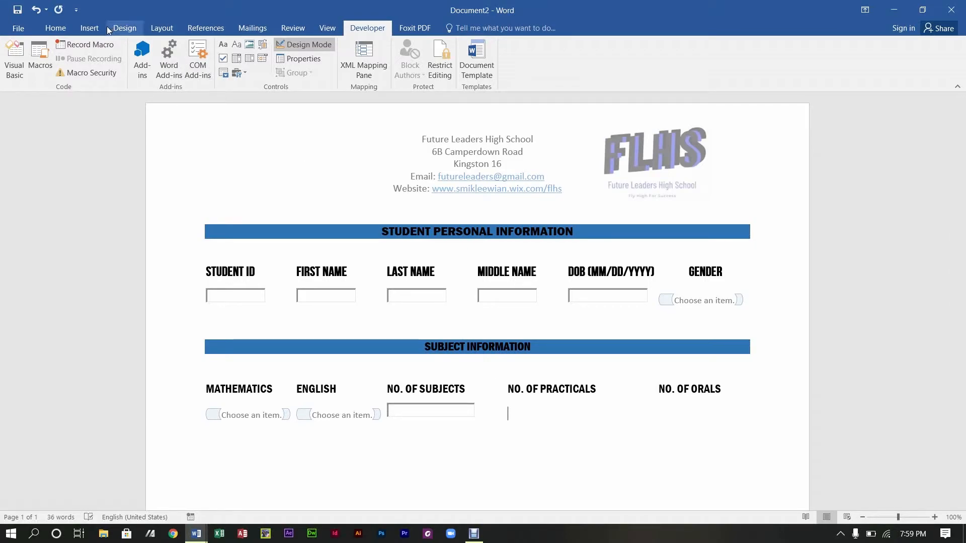
click(238, 73)
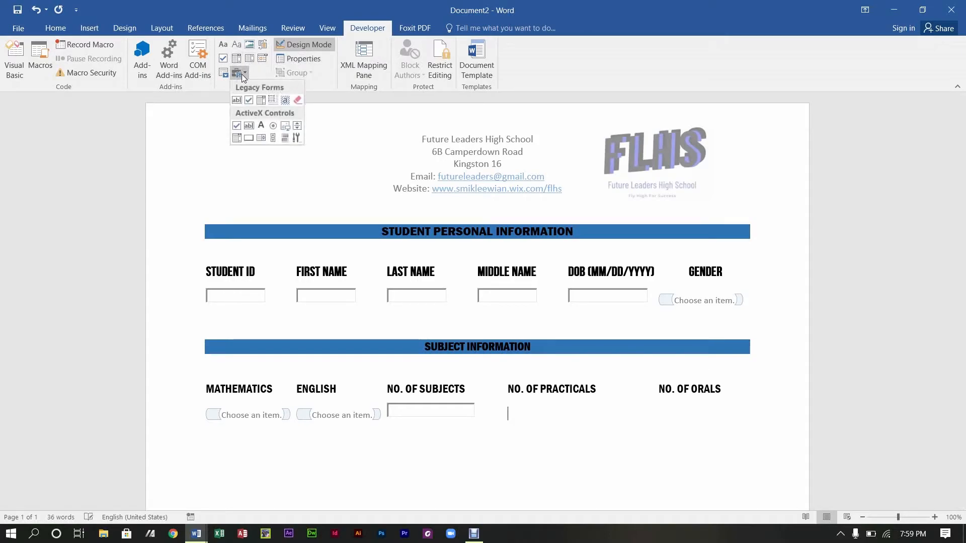
click(250, 126)
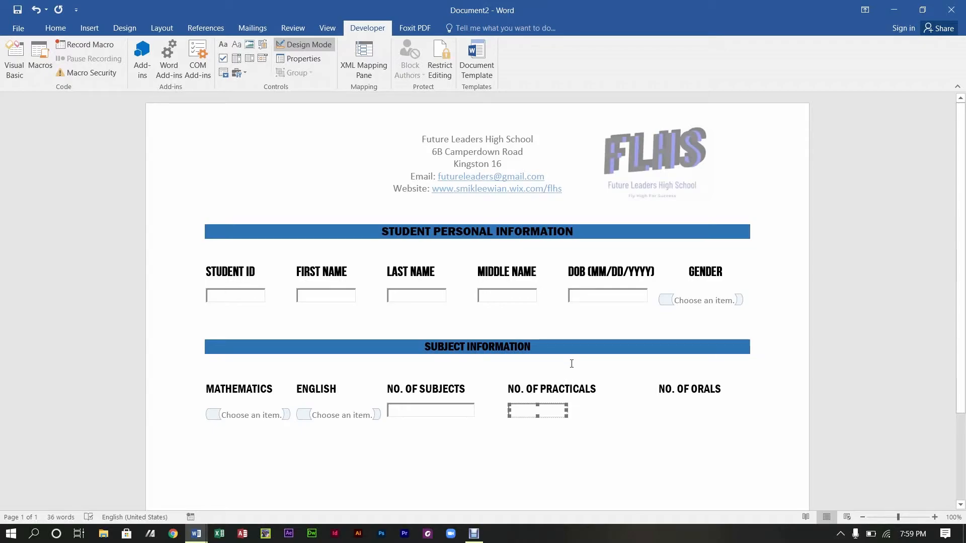
drag(567, 411, 596, 412)
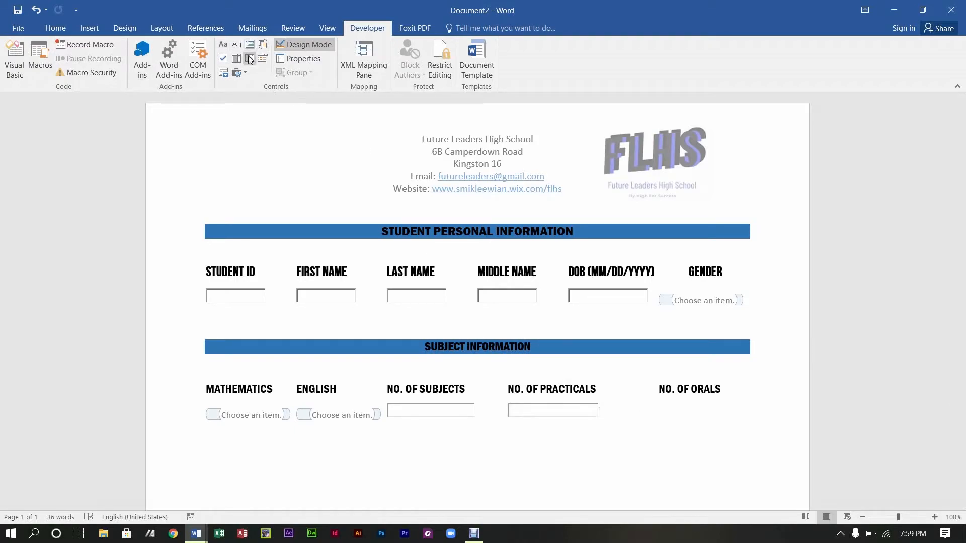
Step: Undo a misplaced text box, then insert and widen one under NO. OF ORALS
click(243, 74)
click(251, 126)
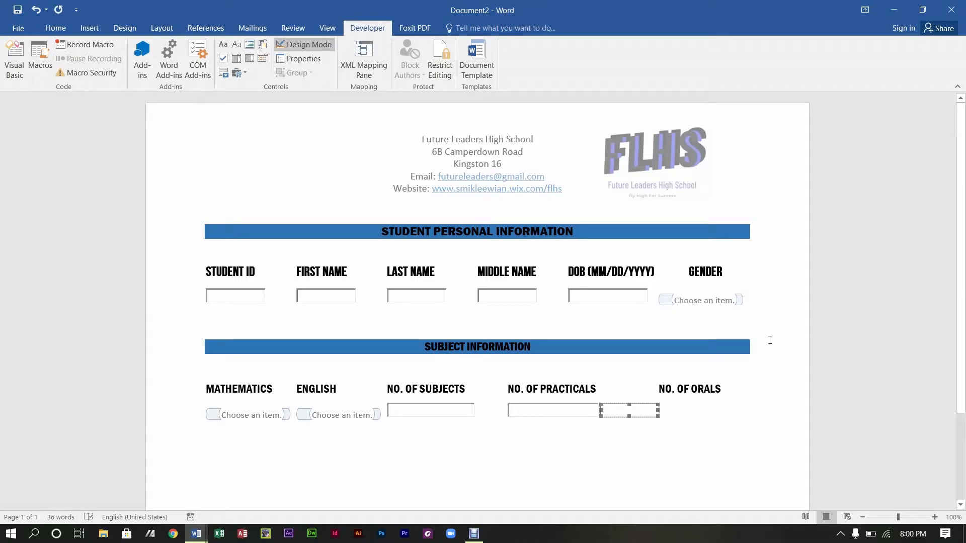
key(ctrl+z)
click(660, 414)
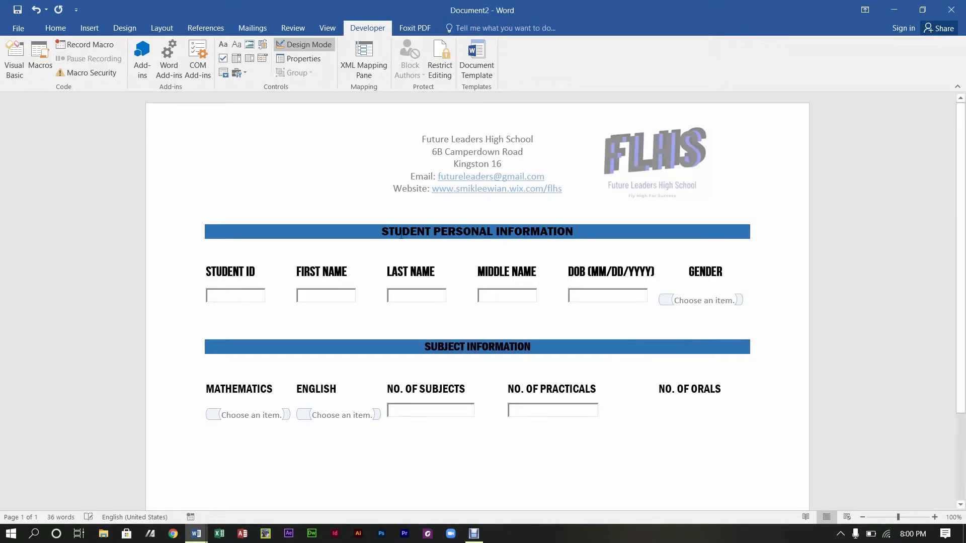
click(246, 74)
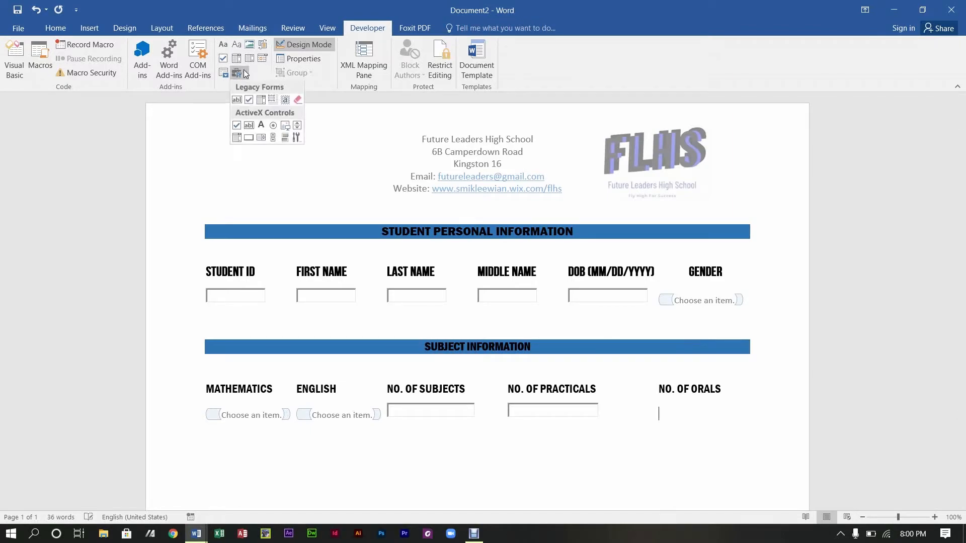
click(249, 125)
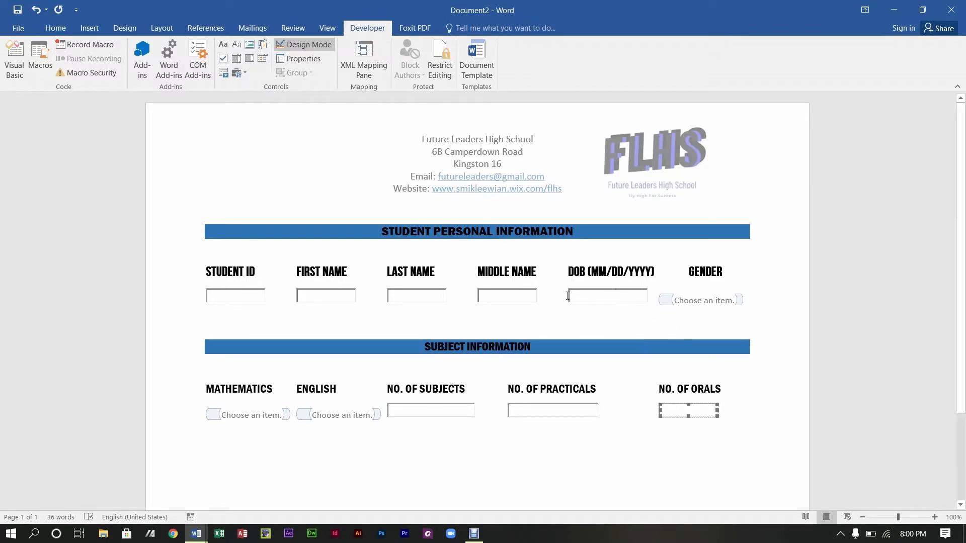
drag(718, 410, 738, 416)
Step: Select the Mathematics and English drop-down controls in turn
click(655, 420)
click(336, 415)
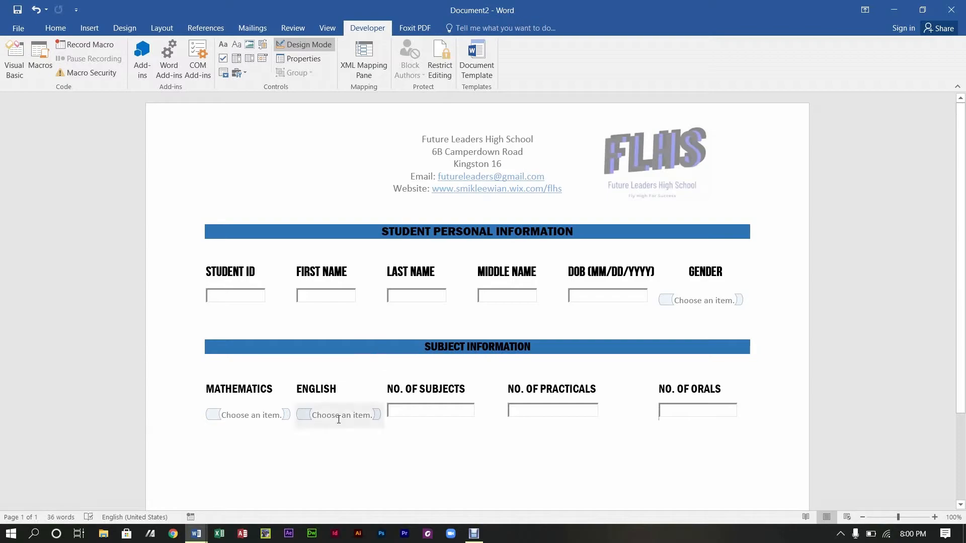
click(279, 416)
click(346, 426)
click(253, 416)
click(330, 419)
click(273, 417)
click(328, 417)
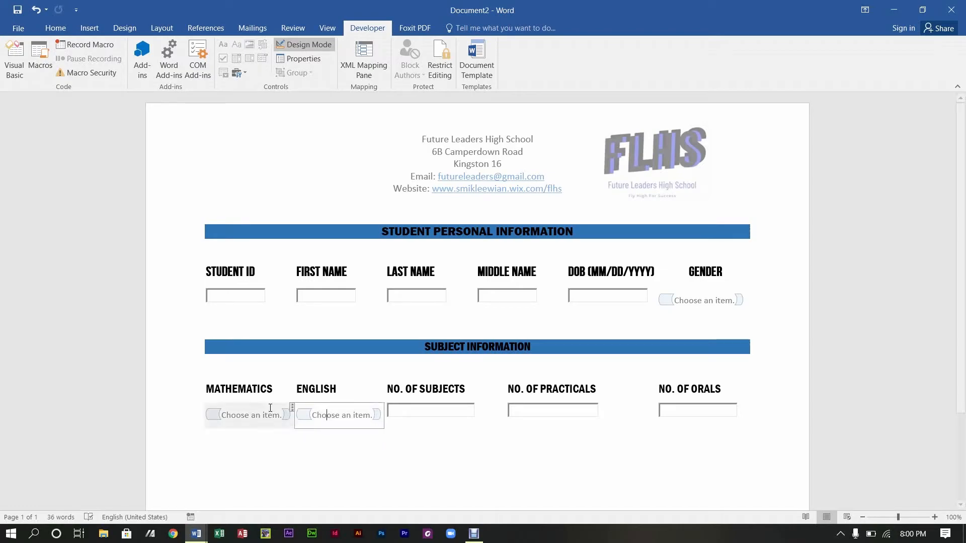
click(265, 414)
click(327, 416)
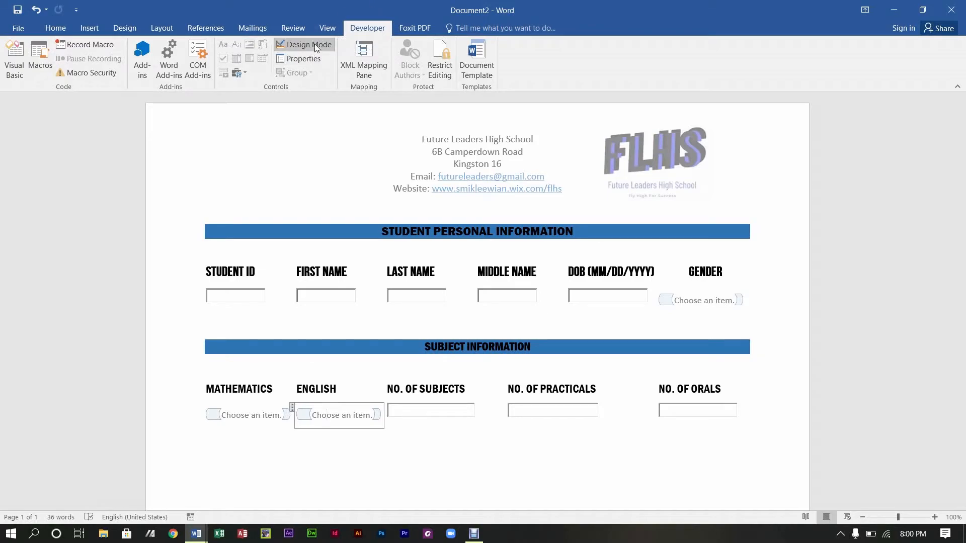
click(281, 415)
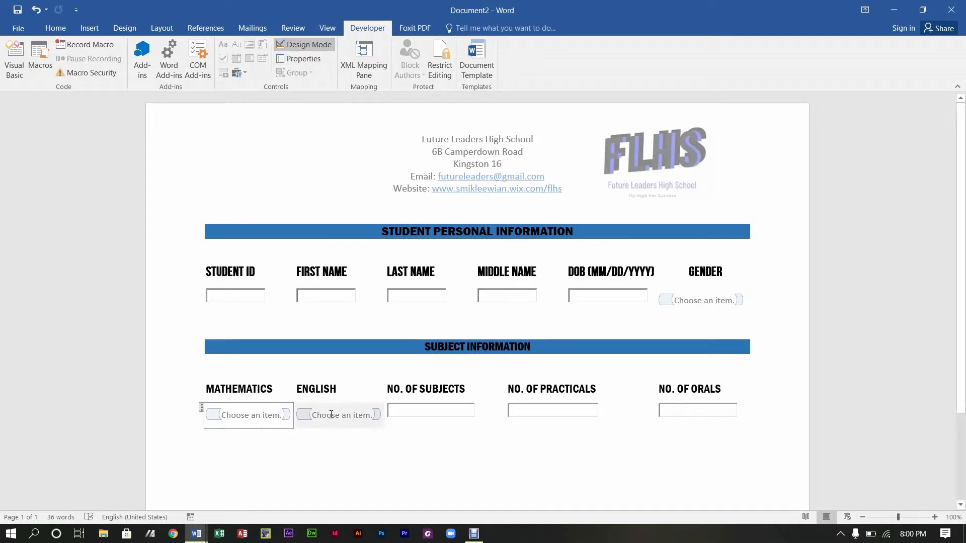
Step: Turn off Design Mode and check the English and Mathematics drop-downs list YES and NO
click(292, 43)
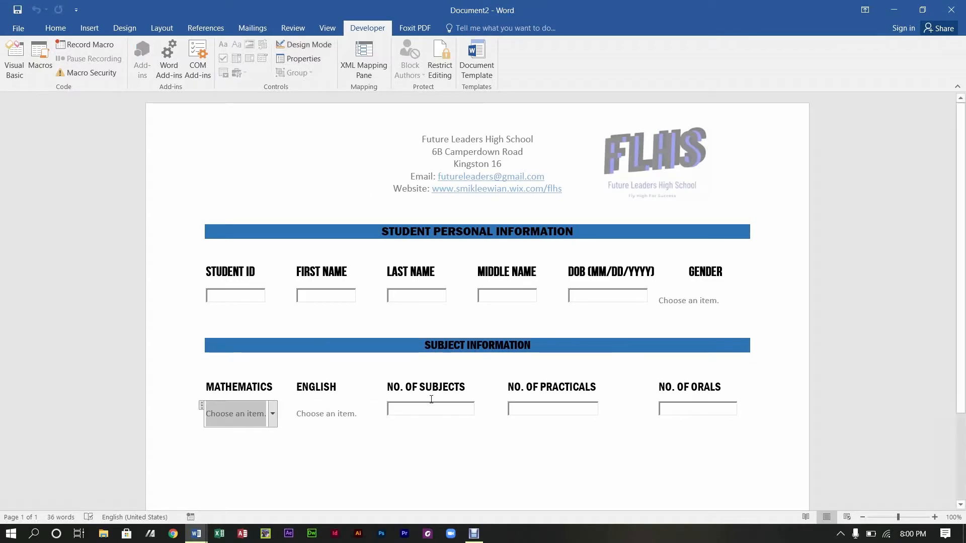
click(327, 421)
click(363, 414)
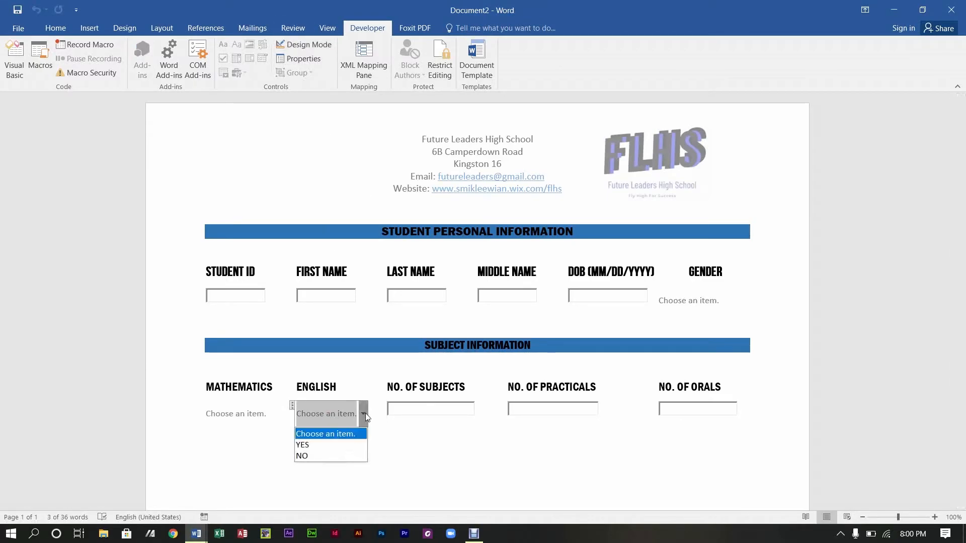
click(366, 412)
click(269, 414)
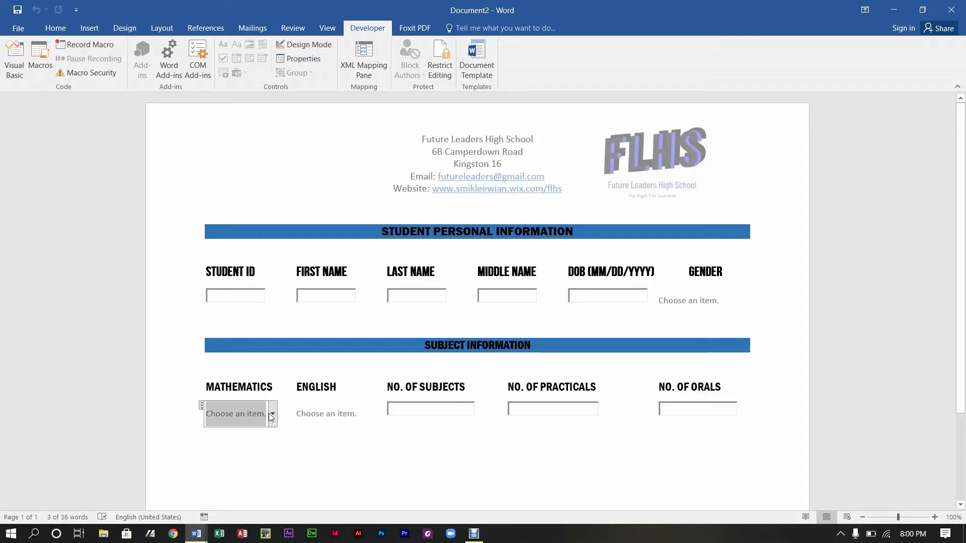
click(272, 413)
click(314, 449)
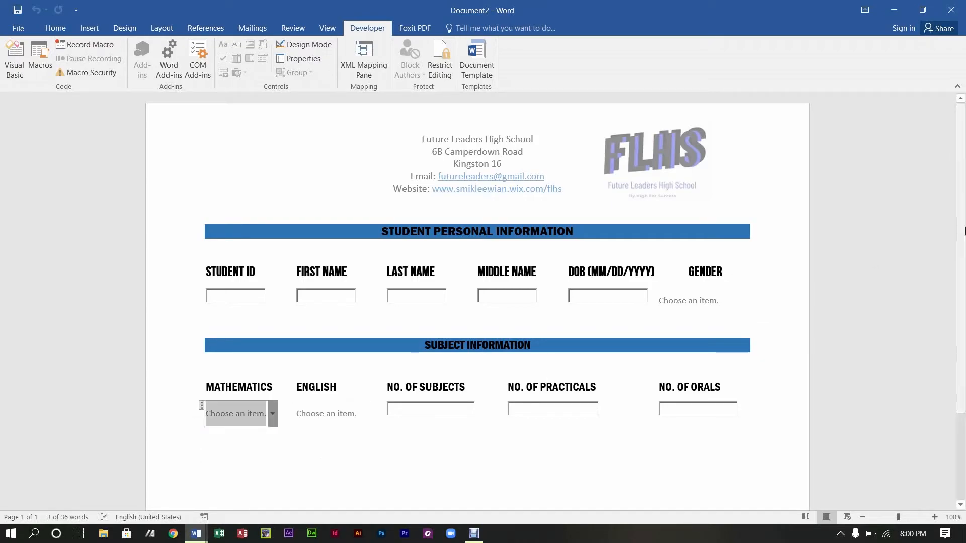
Step: Start a new empty line after the NO. OF ORALS field
scroll(384, 308, down, 3)
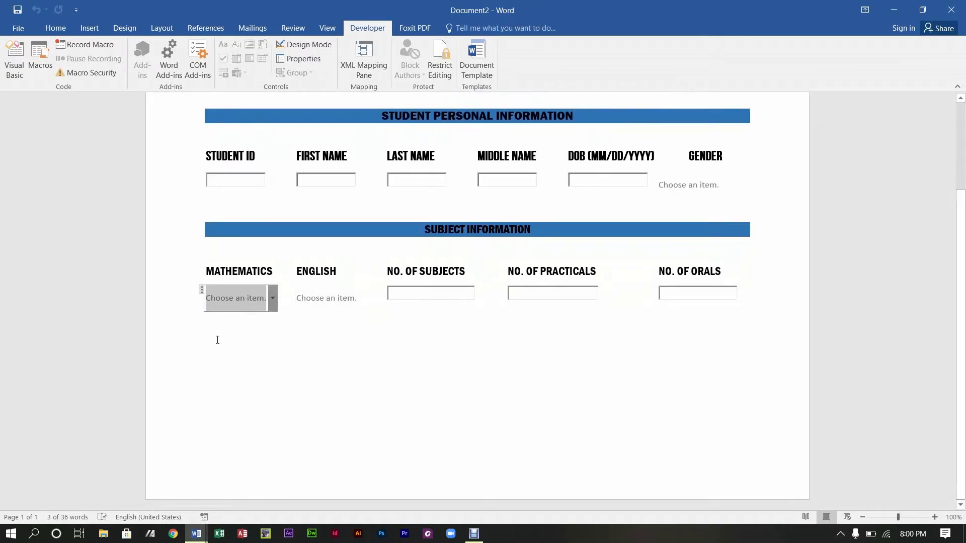
click(739, 299)
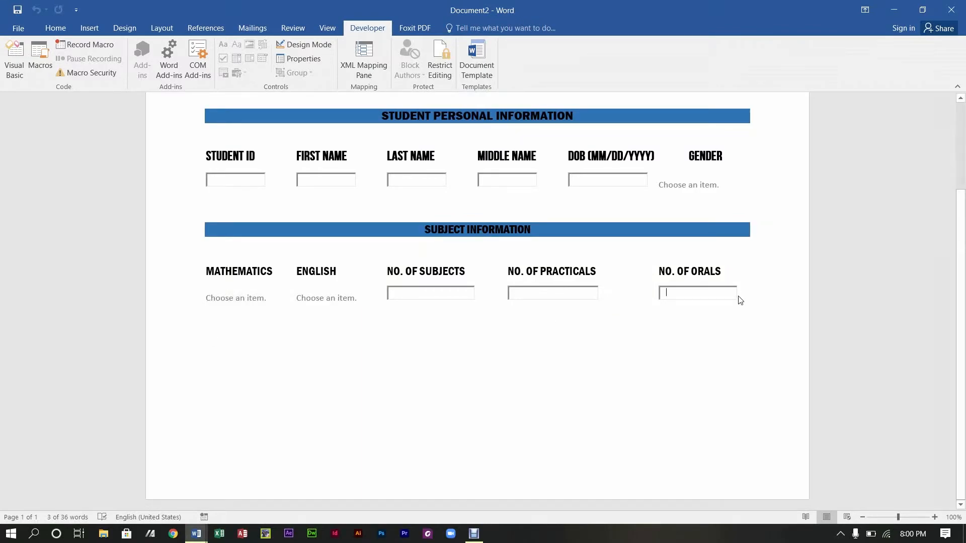
key(Return)
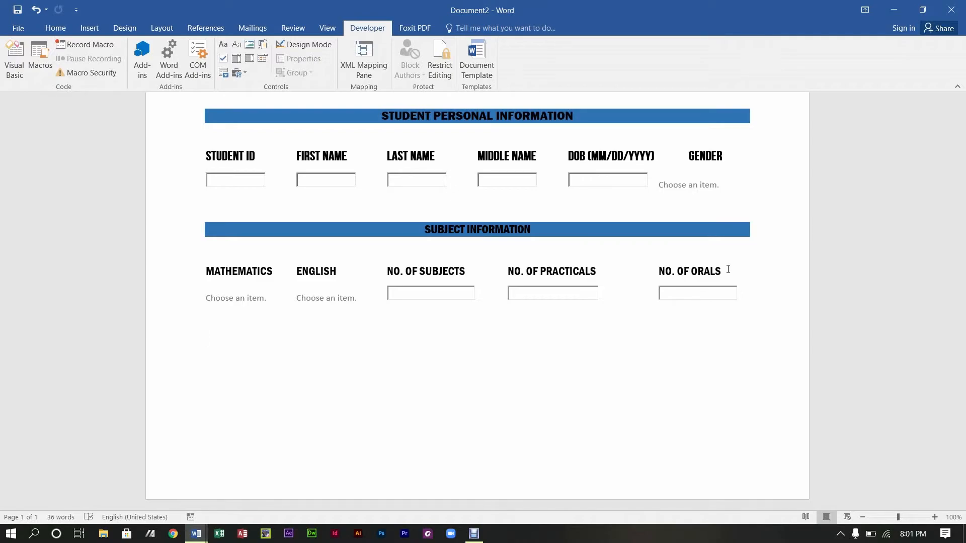
Step: Type 'INSTRUCTION: THE FOLLOWING SECTION IS RESERVED AND SHOULD NOT BE FILLED BY STUDENTS.' below the form
text(INSTRUCTION)
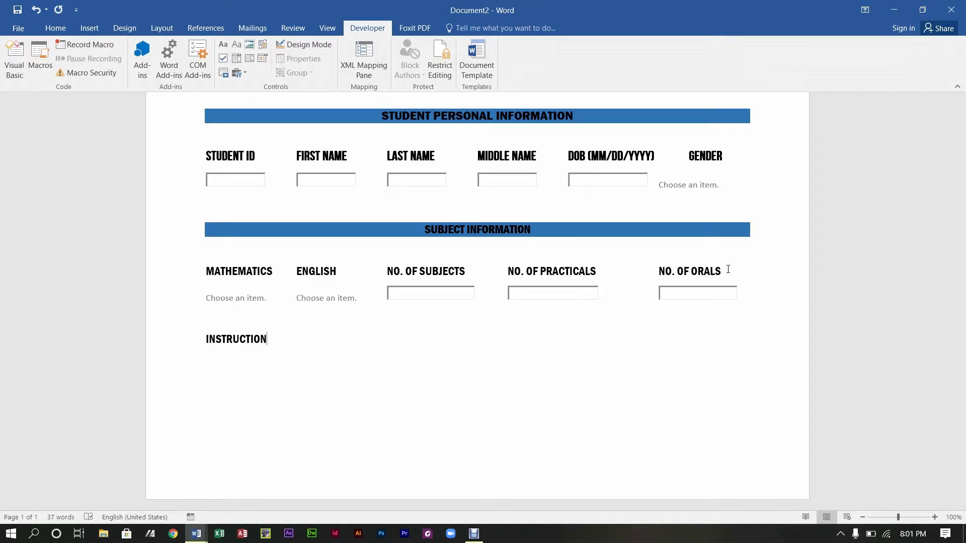
text(:)
text(THE FOLLOWING)
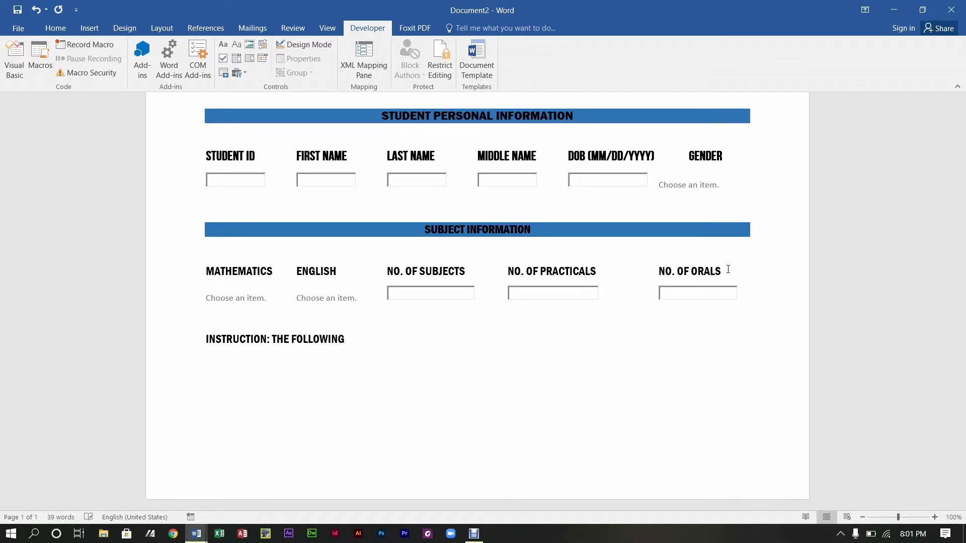
text( SECON)
key(BackSpace)
key(BackSpace)
text(TION IS RESEARVED)
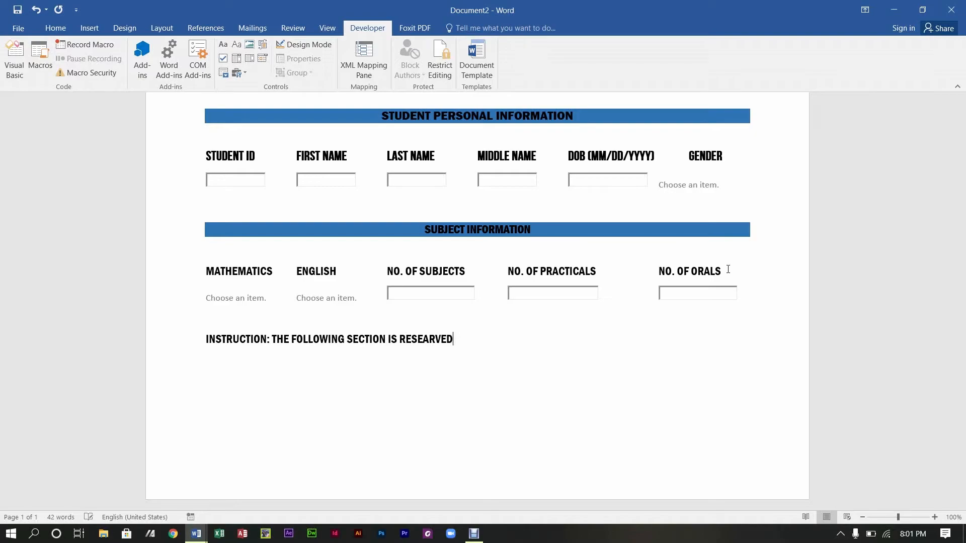
key(BackSpace)
key(BackSpace)
key(BackSpace)
key(BackSpace)
key(BackSpace)
key(BackSpace)
text(RVED)
text(AND SHO)
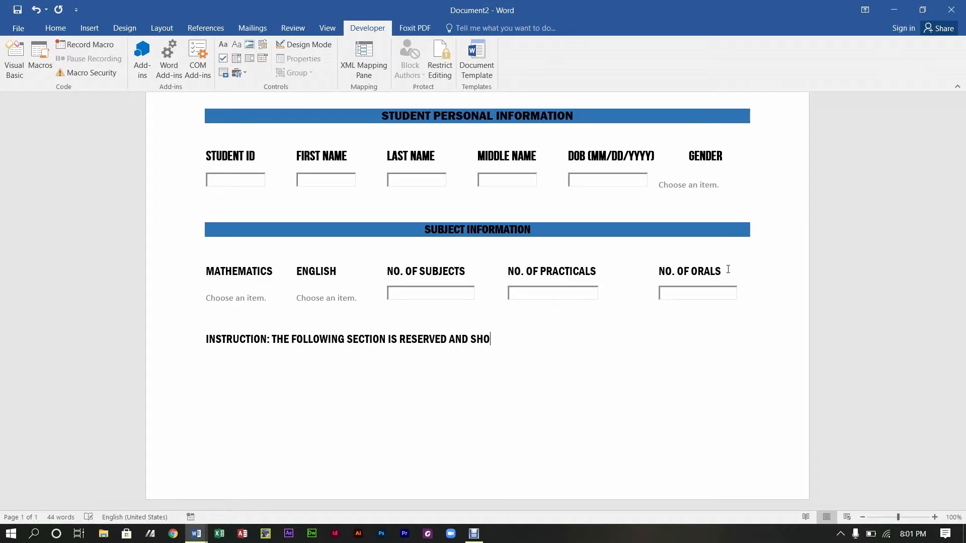
text(ULD NOT BE FILLED )
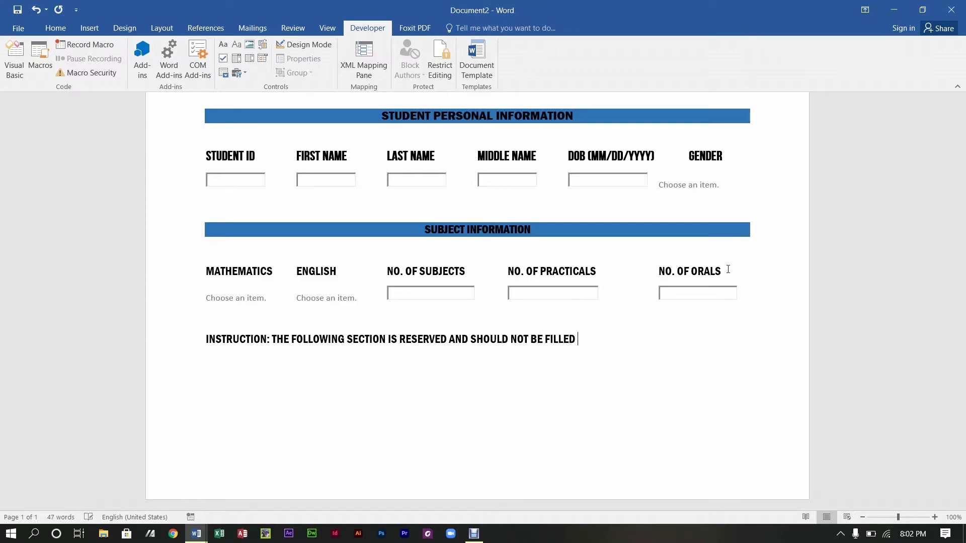
text(BY STUDENTS.)
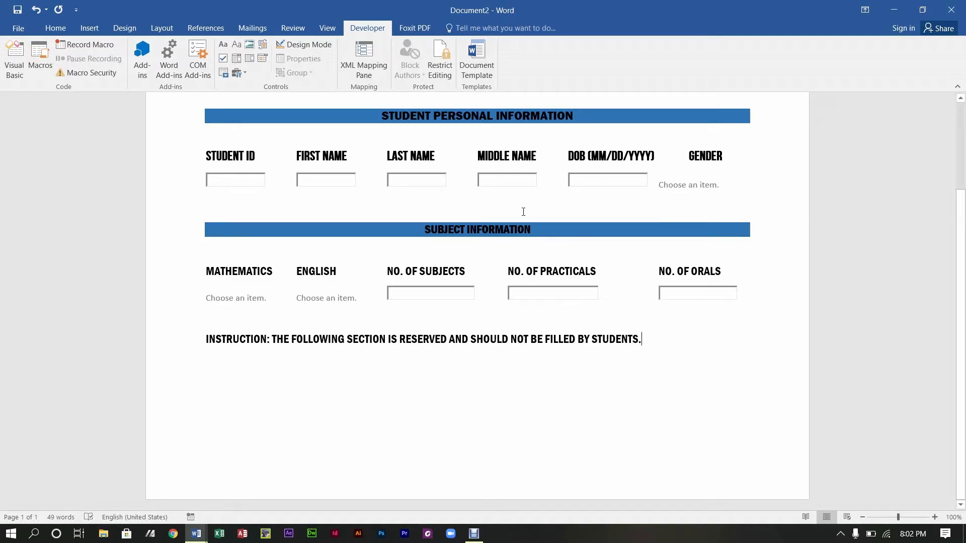
click(207, 340)
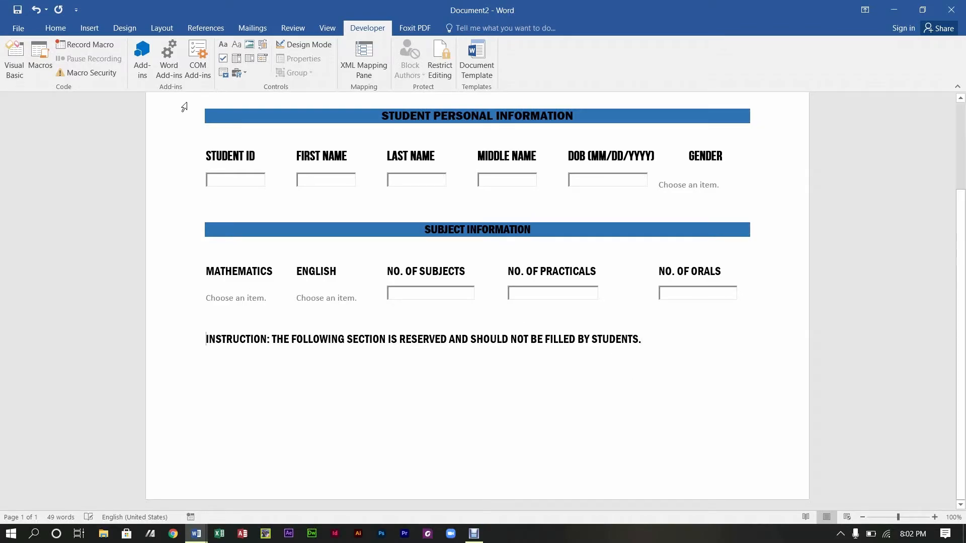
Step: Centre the instruction line and shade it blue
click(55, 28)
click(269, 68)
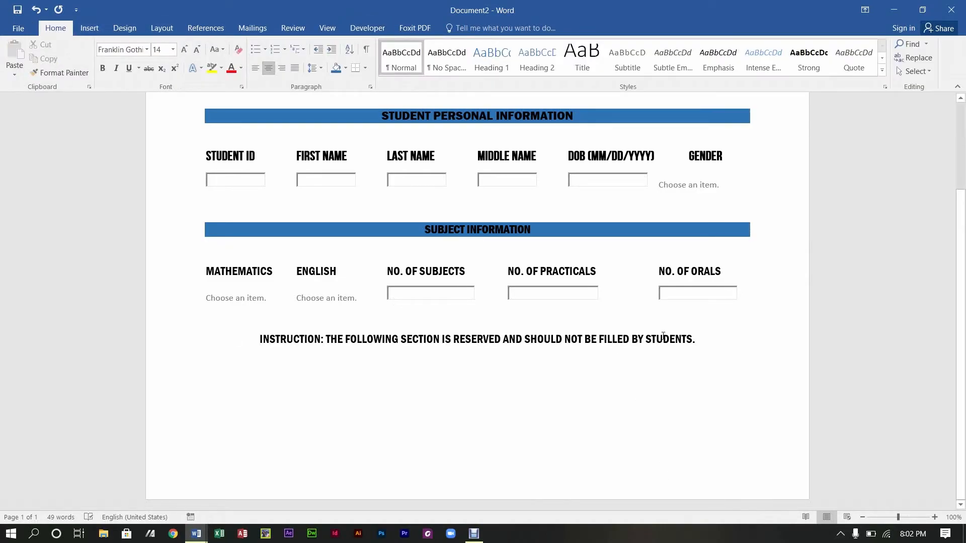
drag(703, 340, 260, 340)
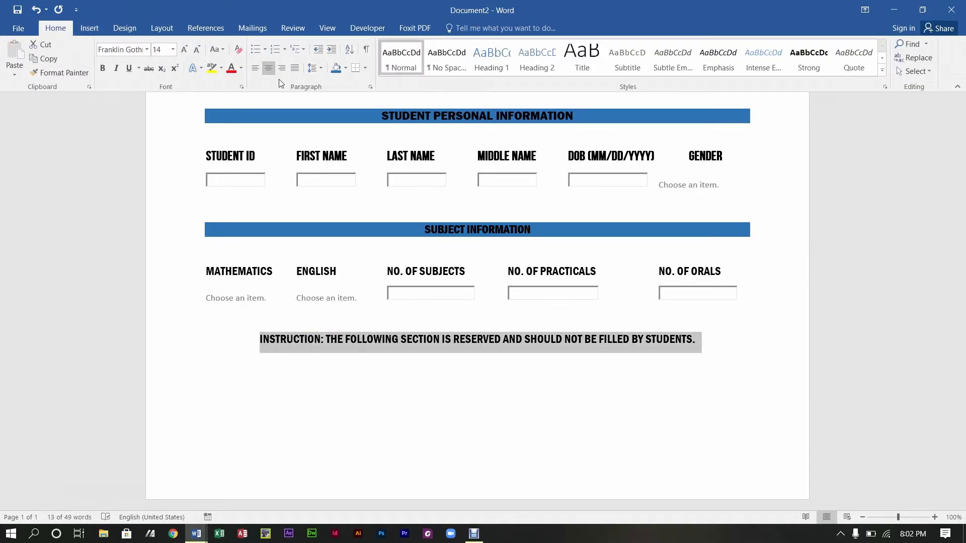
click(336, 68)
click(603, 397)
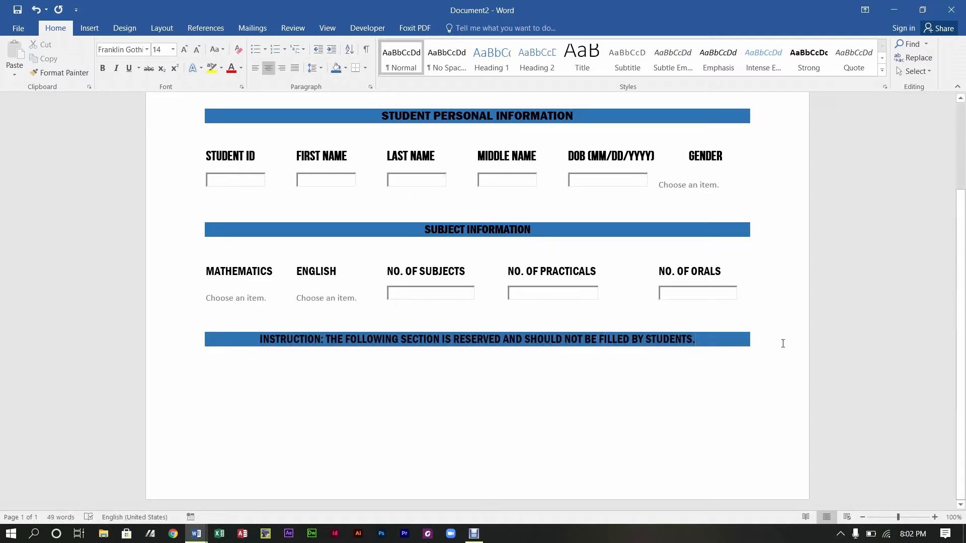
Step: Start a new unshaded line beneath the blue instruction bar
key(Return)
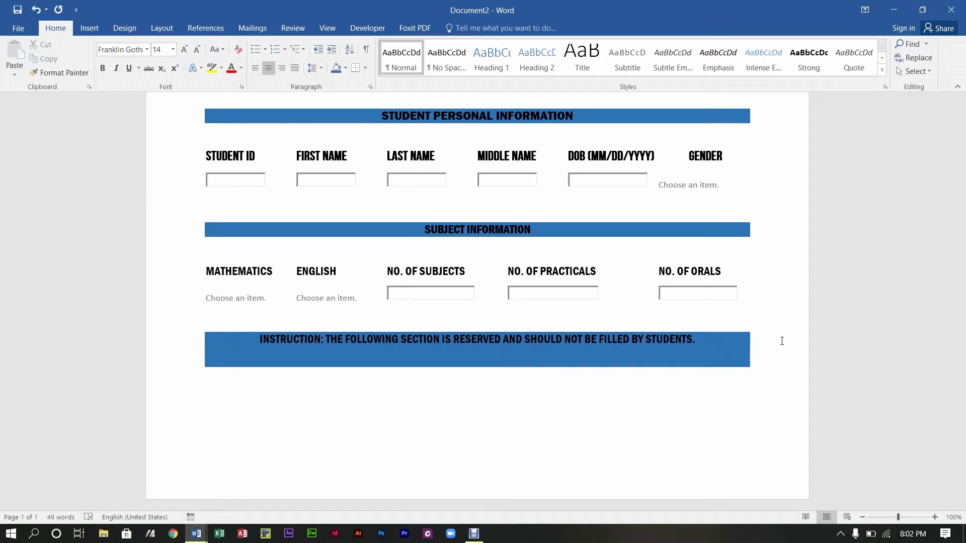
key(ctrl+l)
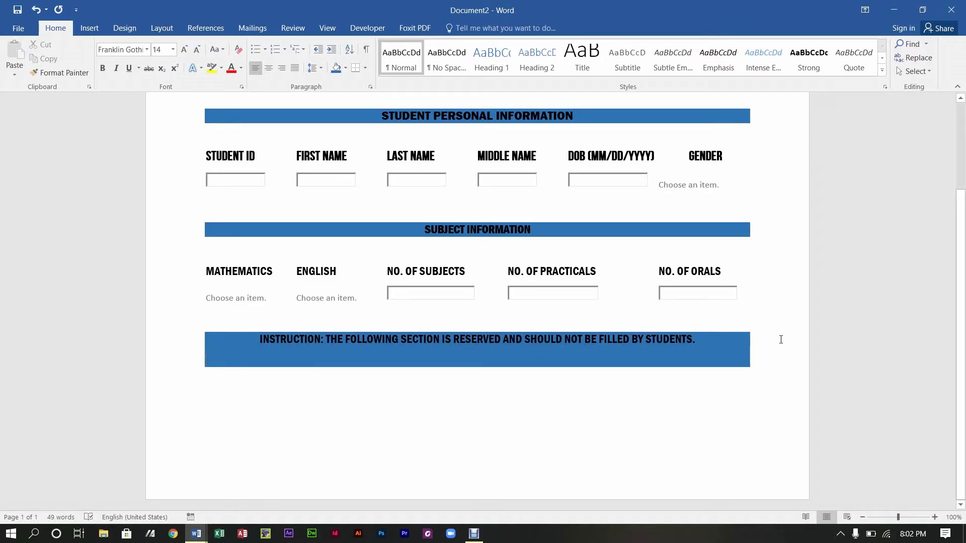
key(ctrl+z)
key(ctrl+z)
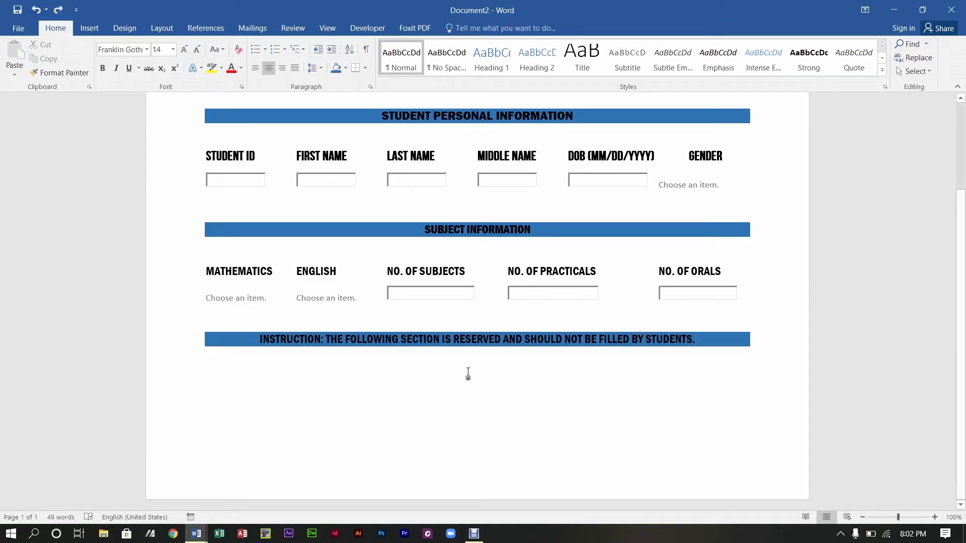
double_click(215, 368)
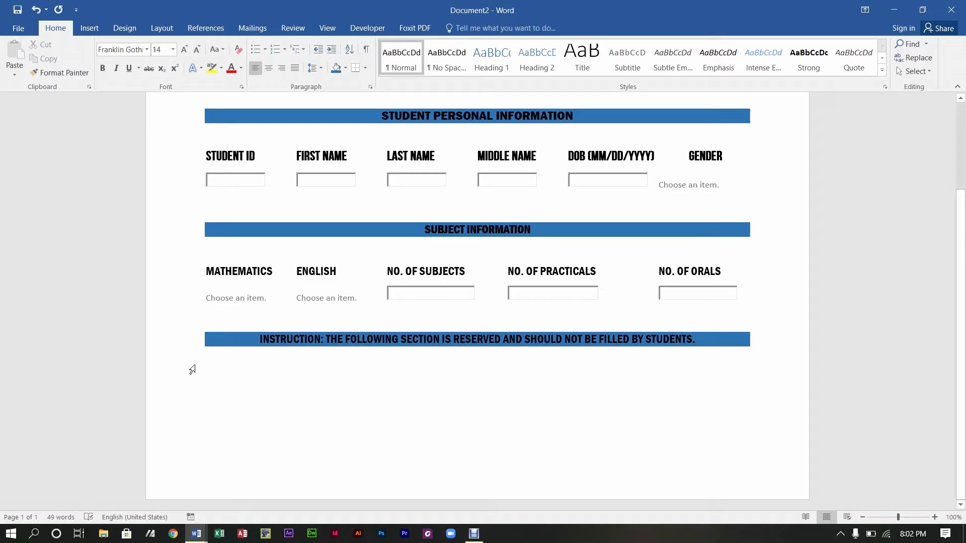
Step: Type fee labels REGISTRATION FEE (5), TOTAL SUBJECT(5), TOTAL PRACTICAL FEE(5) and TOTAL ORAL FEE(5) across one line
text(REGISTR)
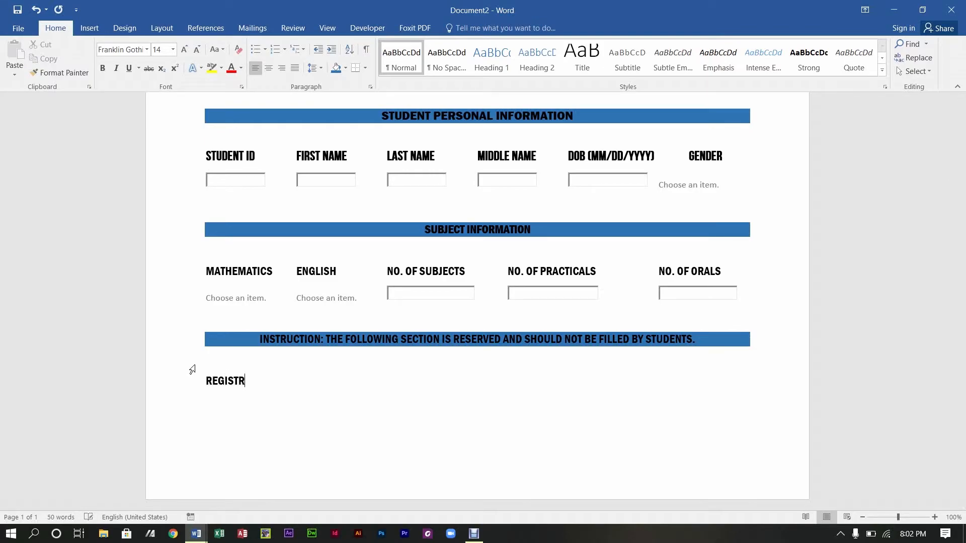
text(ATION FEE)
text((5))
text(TOTAL SU)
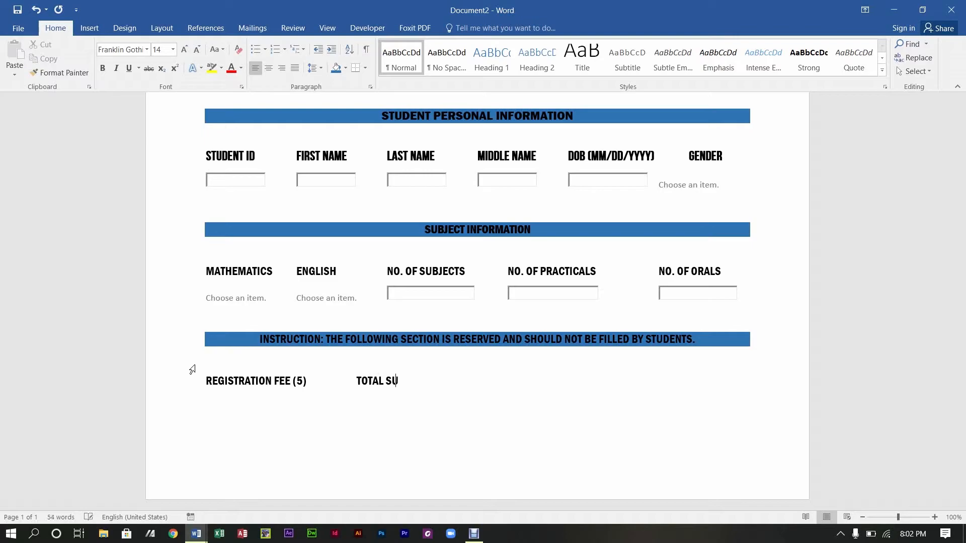
text(BJECT FEE)
text((5))
key(Tab)
text(tOTAL)
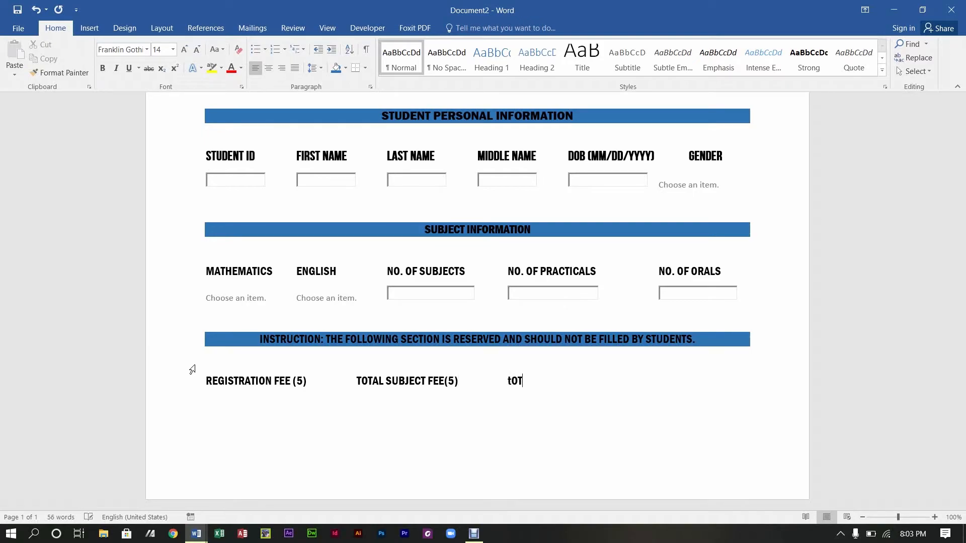
key(BackSpace)
key(BackSpace)
key(BackSpace)
key(BackSpace)
key(BackSpace)
text(TOTAL PRACTICAL FEE)
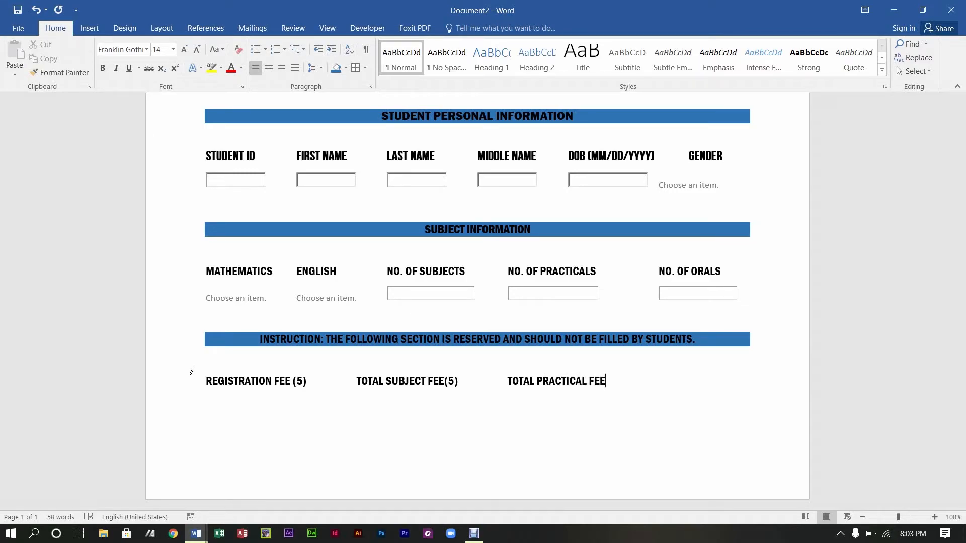
text((5))
text(TOTAL ORAL FEE)
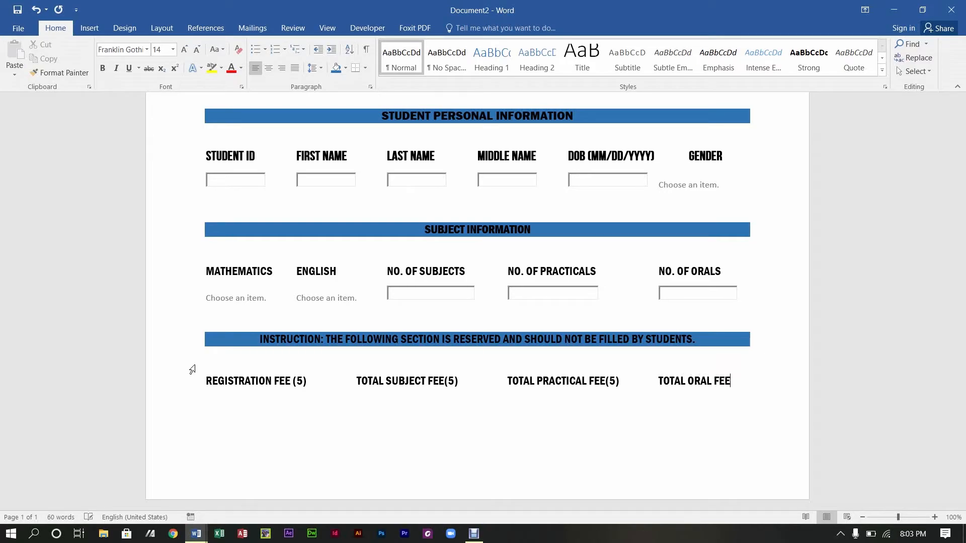
text((5))
Step: On a new line, type TOTAL FEE PAID(5), SPONSORSHIP AMOUNT, GRANT AMOUNT and TOTAL PAID BY STUDENT(5)
key(Return)
text(TOTAL FEE)
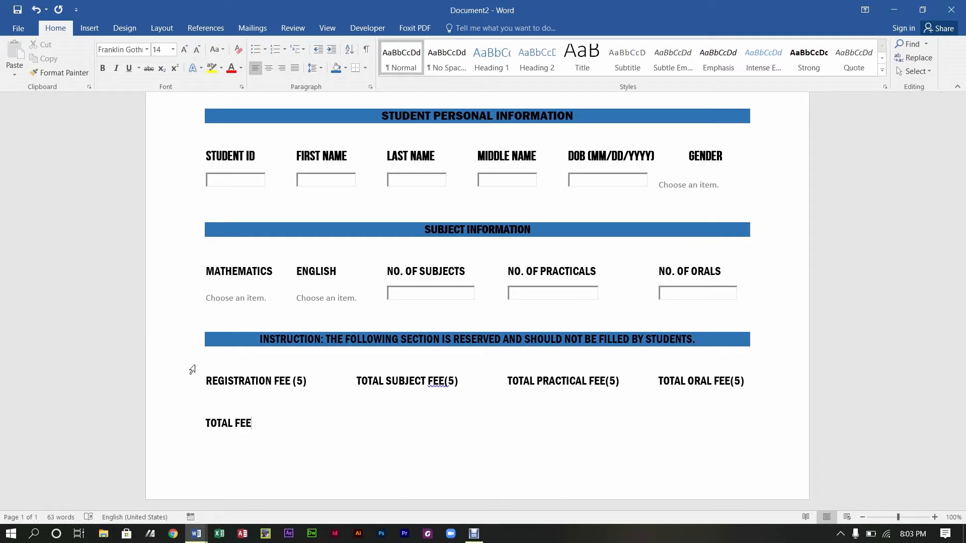
text( PAID(5))
text(SPONSORSHIP[)
key(BackSpace)
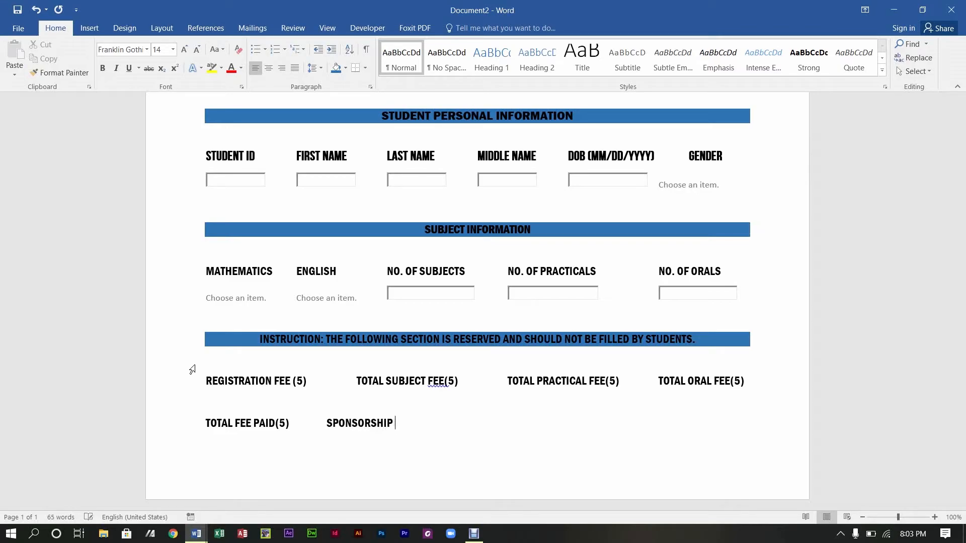
text(AMOUNT GREAT)
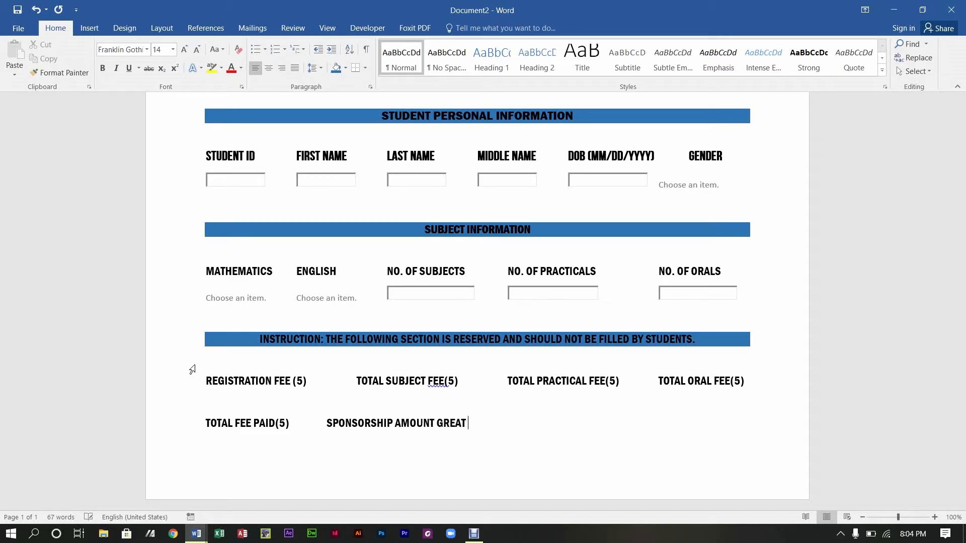
key(BackSpace)
key(BackSpace)
key(BackSpace)
key(BackSpace)
key(BackSpace)
key(BackSpace)
text(GRANT A)
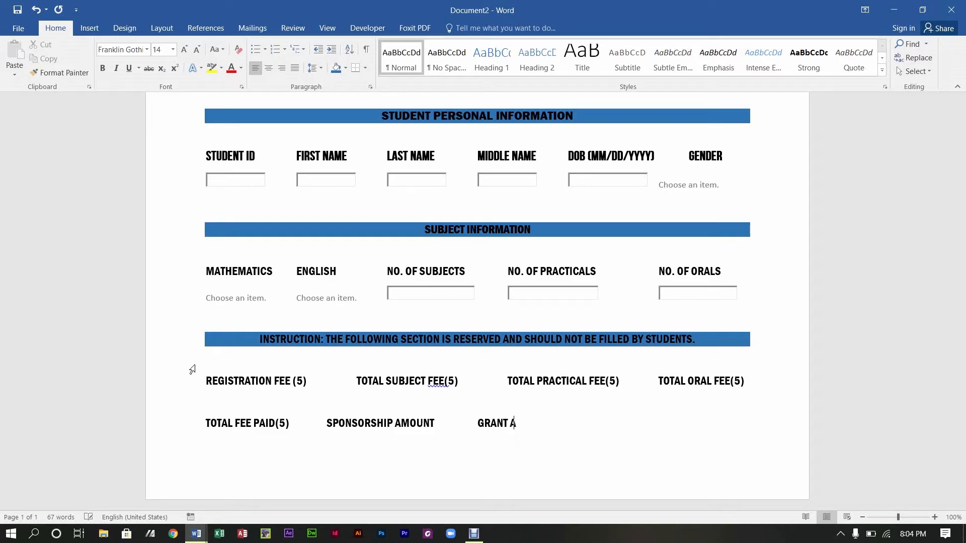
text(MOUNTTOTAL PAID BY )
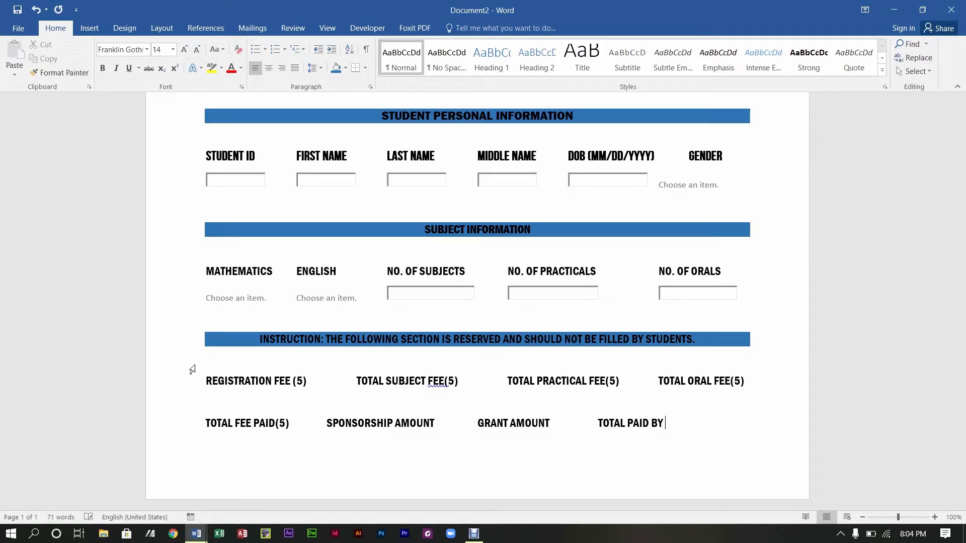
text(STUDENT)
text(95)
text()=)
key(BackSpace)
key(BackSpace)
key(BackSpace)
key(BackSpace)
text((5))
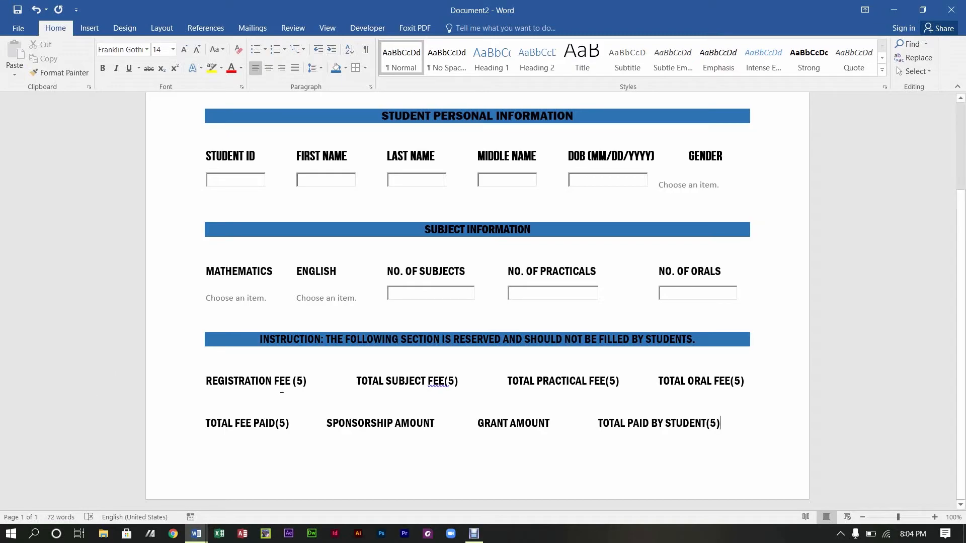
Step: Accept the grammar suggestion adding a space before (5) in the TOTAL SUBJECT FEE label
click(443, 381)
right_click(443, 381)
click(483, 395)
Step: Add (5) after SPONSORSHIP AMOUNT, keeping the second row on one line
click(443, 423)
text(()
key(BackSpace)
key(BackSpace)
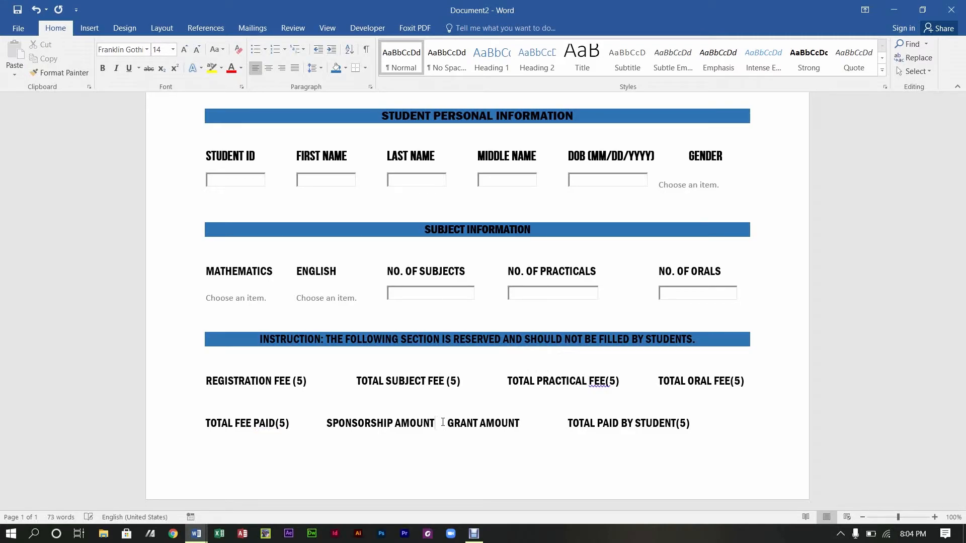
text((5))
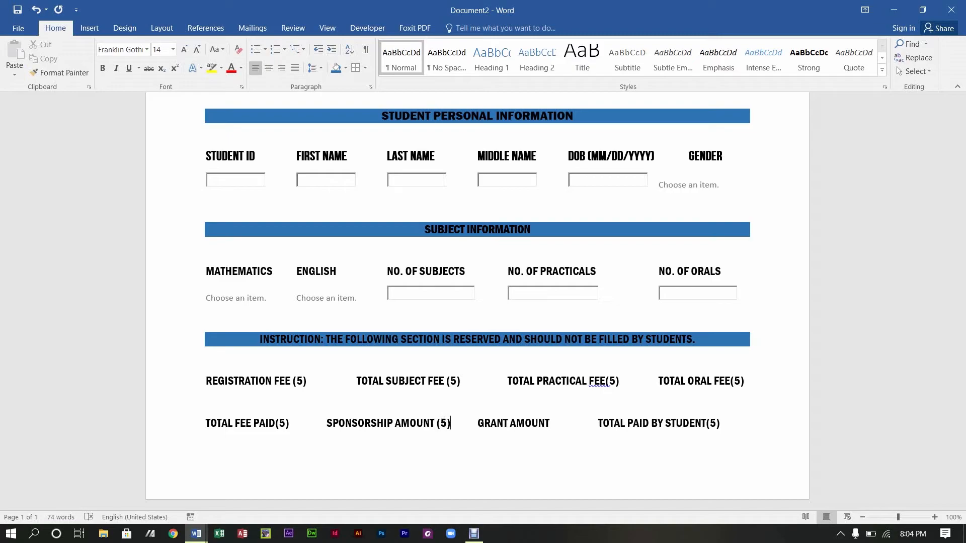
key(Tab)
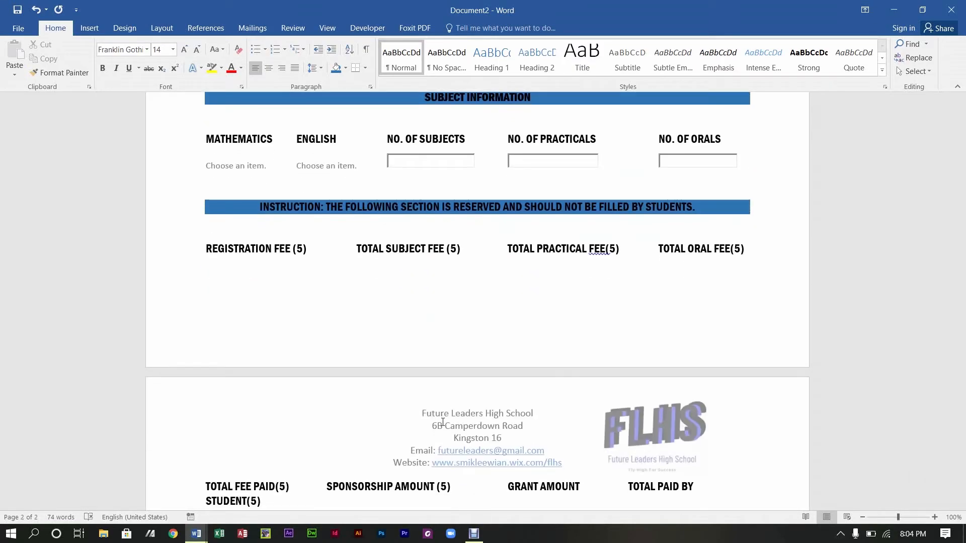
key(BackSpace)
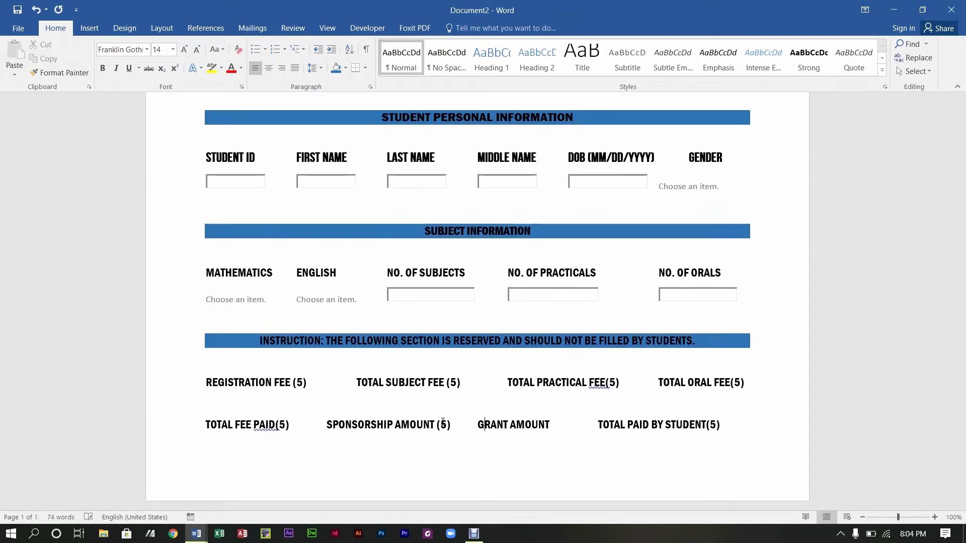
key(Right)
key(Right)
key(BackSpace)
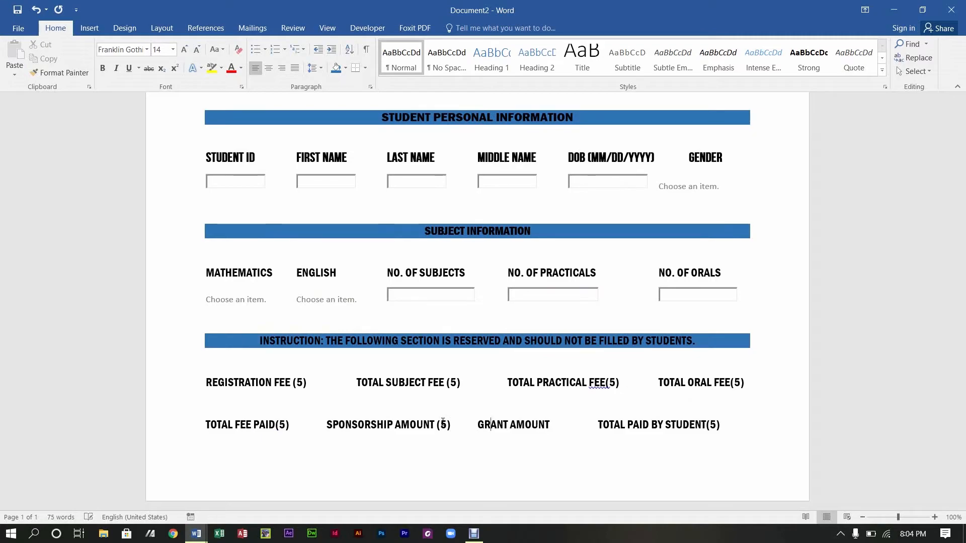
key(Left)
key(Left)
key(Tab)
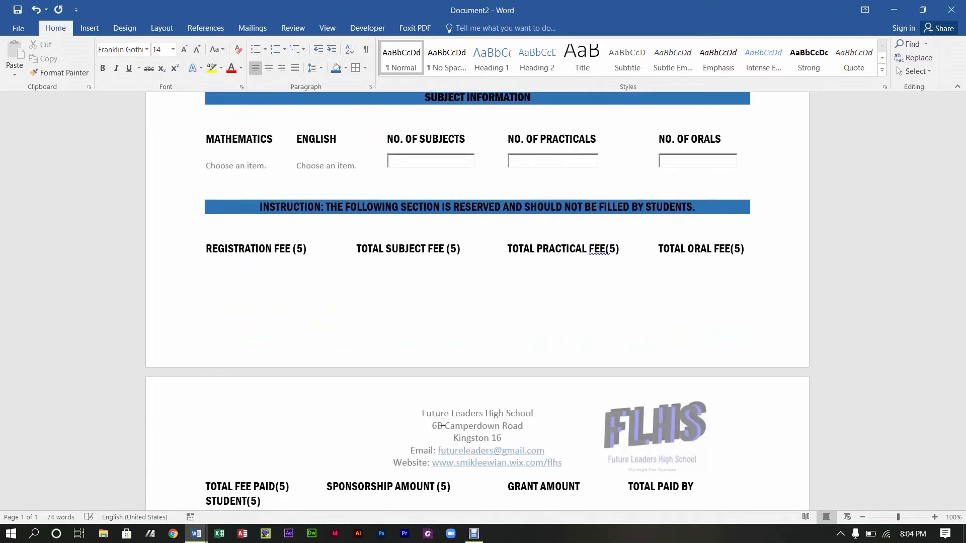
key(BackSpace)
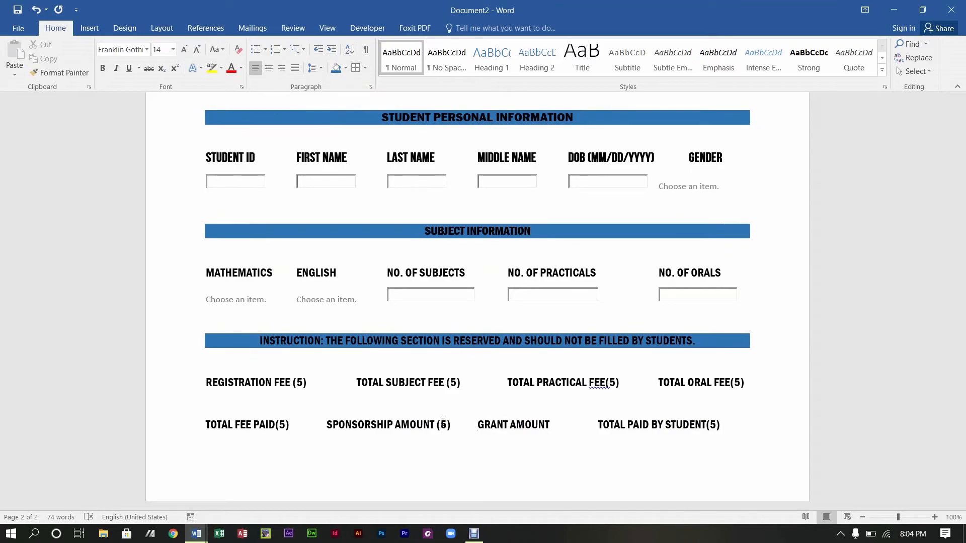
Step: Add (5) after GRANT AMOUNT and space it from TOTAL PAID BY STUDENT(5)
click(597, 426)
key(BackSpace)
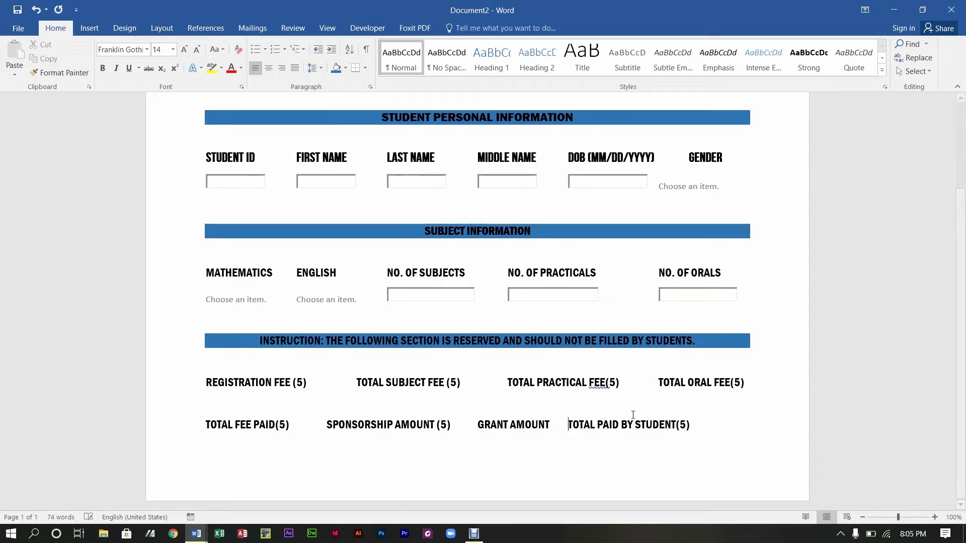
key(Left)
key(Left)
key(Left)
key(Left)
key(Left)
key(Left)
key(Left)
key(Left)
key(Left)
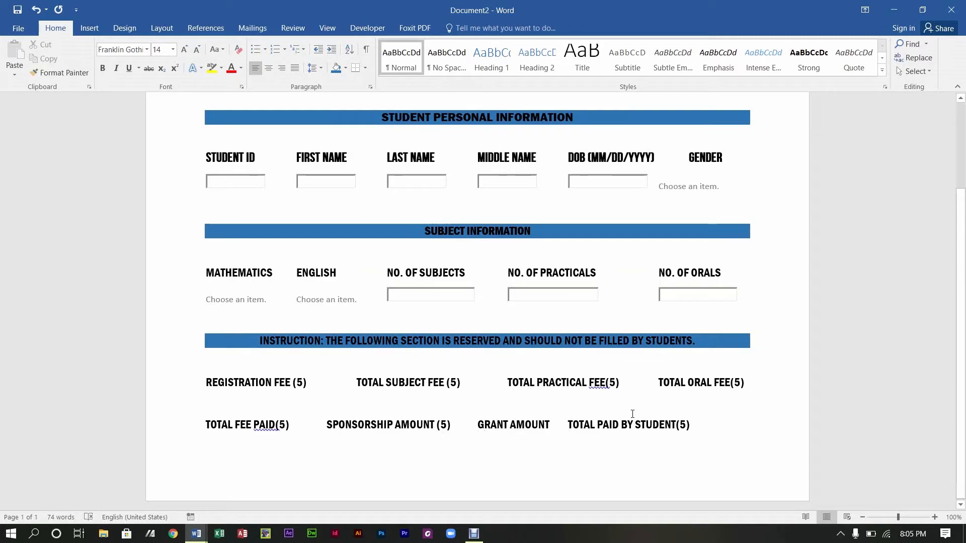
key(Tab)
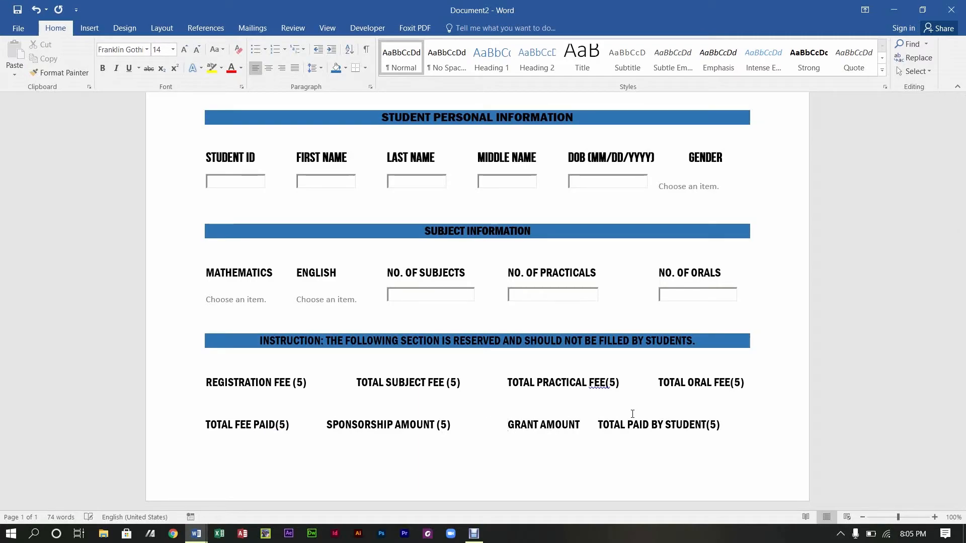
key(ctrl+z)
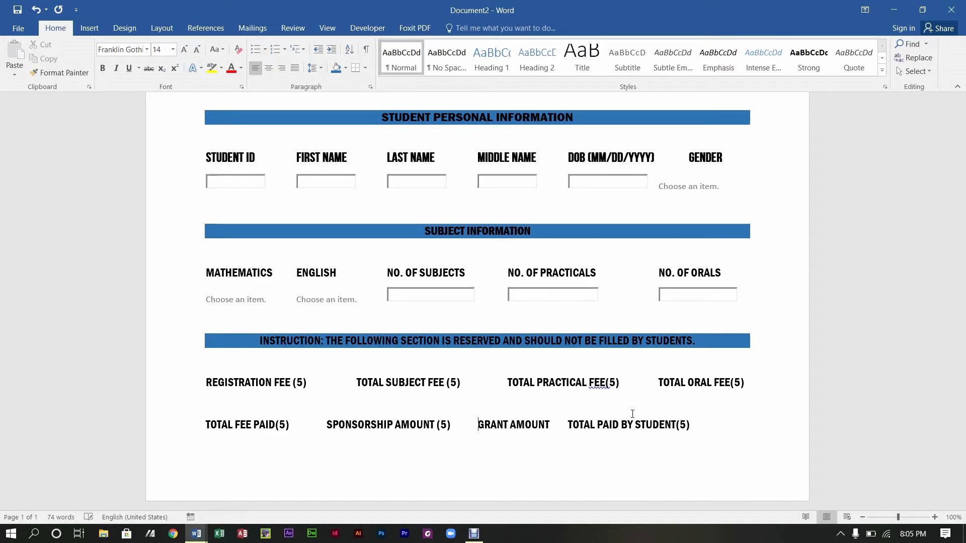
key(Right)
key(Right)
key(Right)
text(()
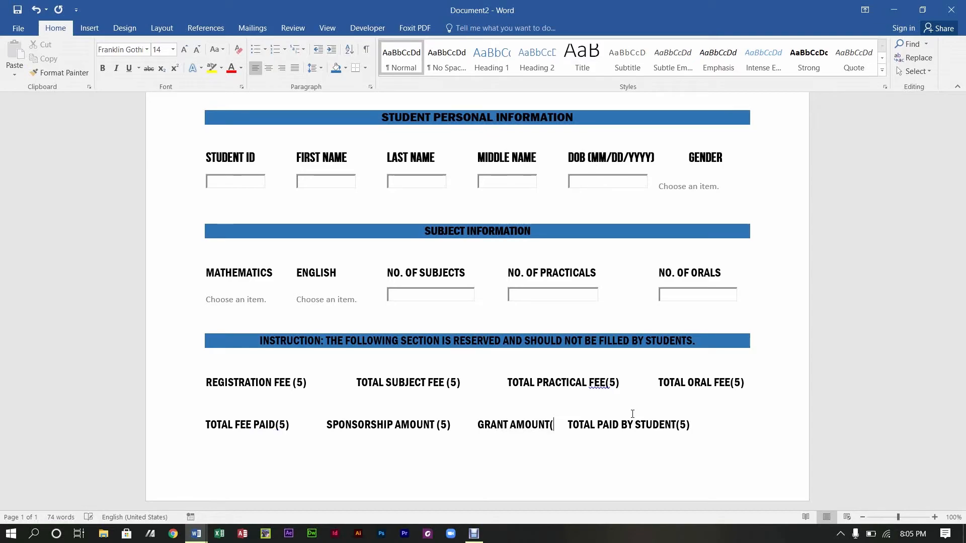
text(5))
key(Tab)
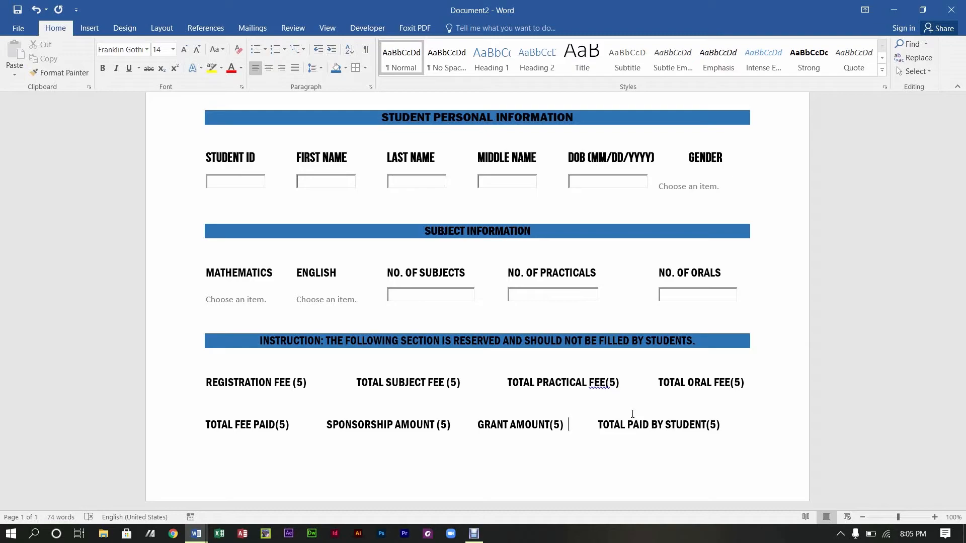
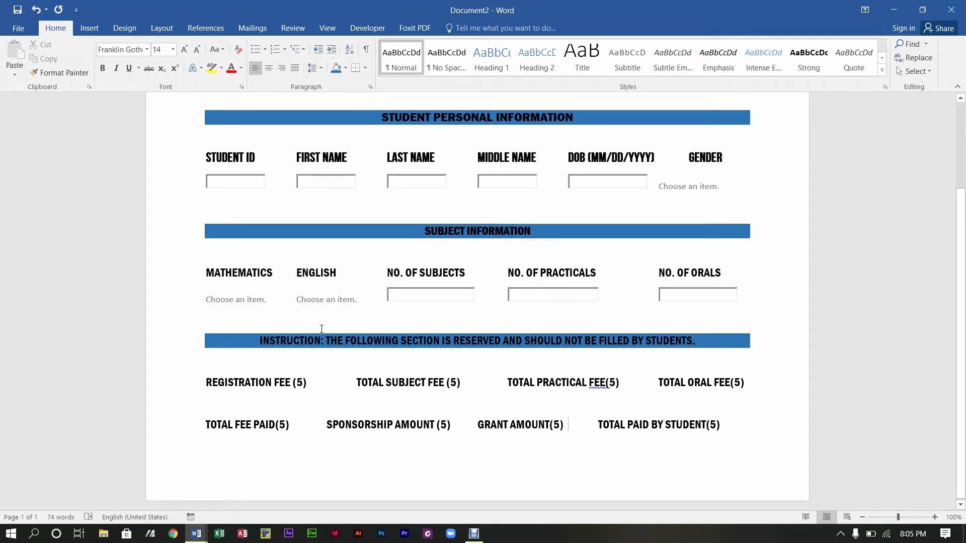
Step: Insert an ActiveX text box under REGISTRATION FEE (5) and widen it
click(366, 28)
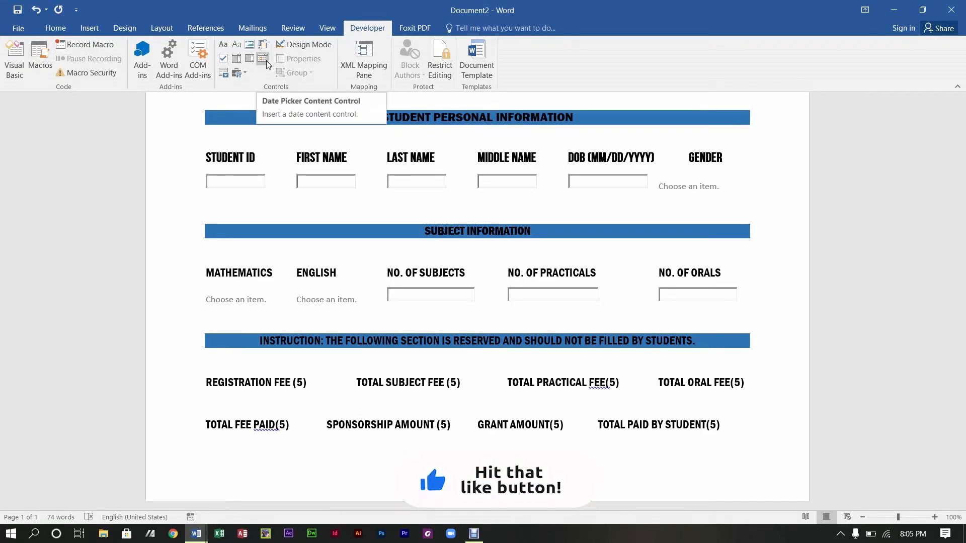
click(193, 400)
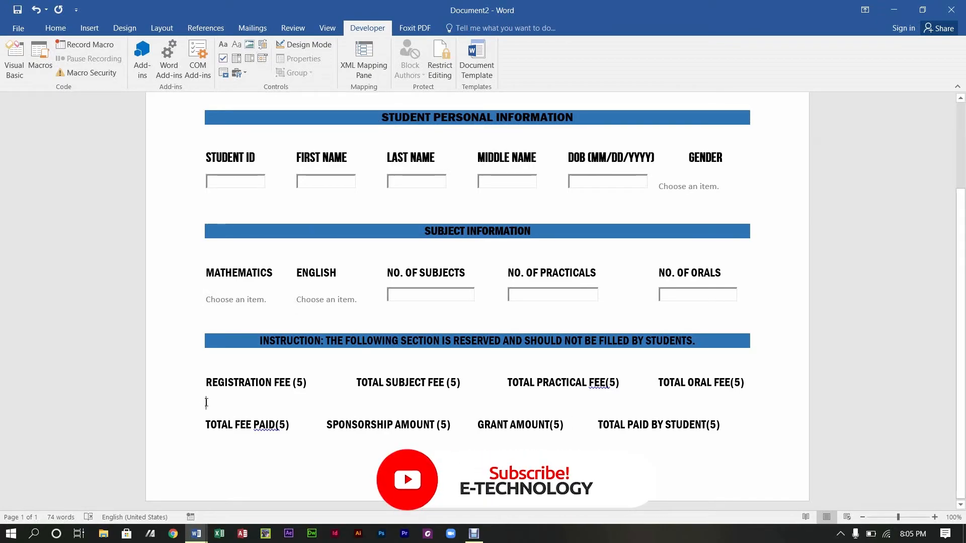
click(237, 73)
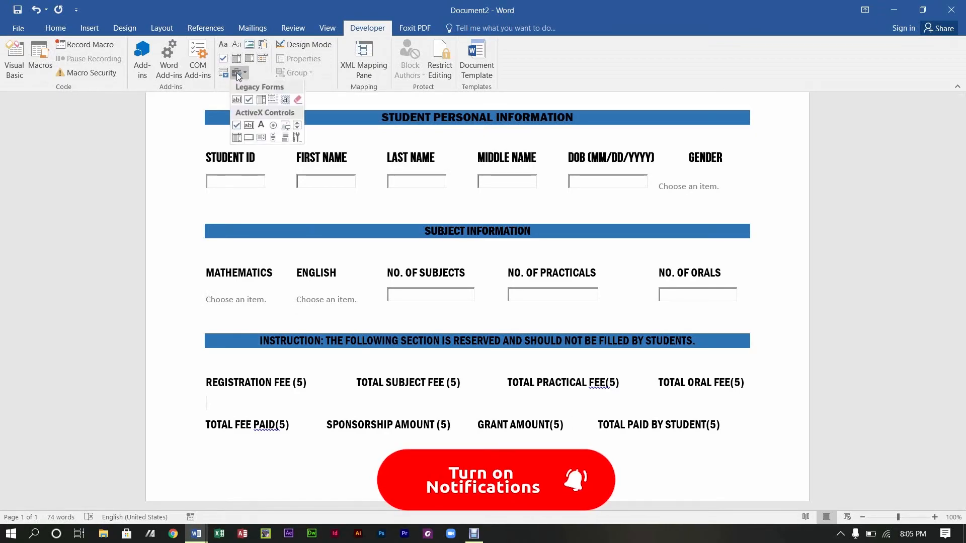
click(250, 127)
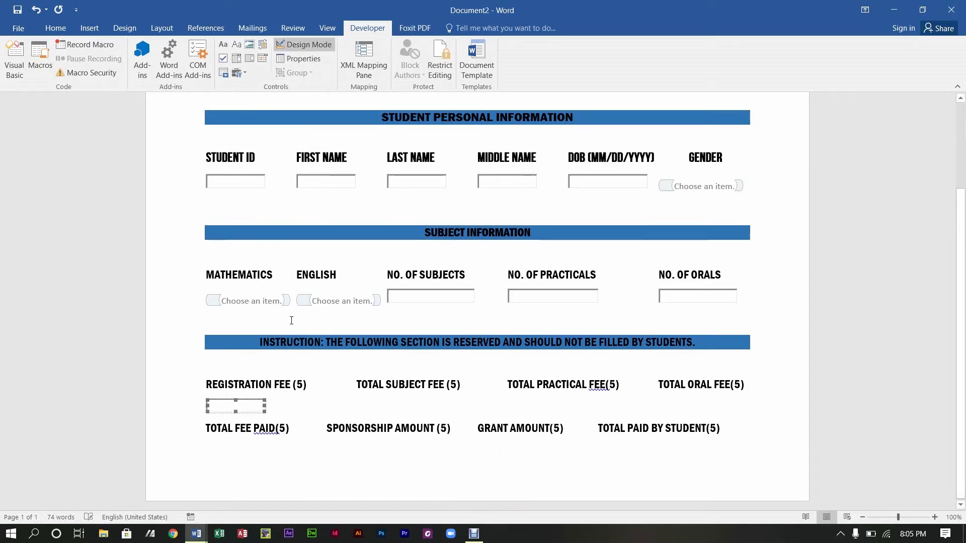
drag(267, 409, 302, 410)
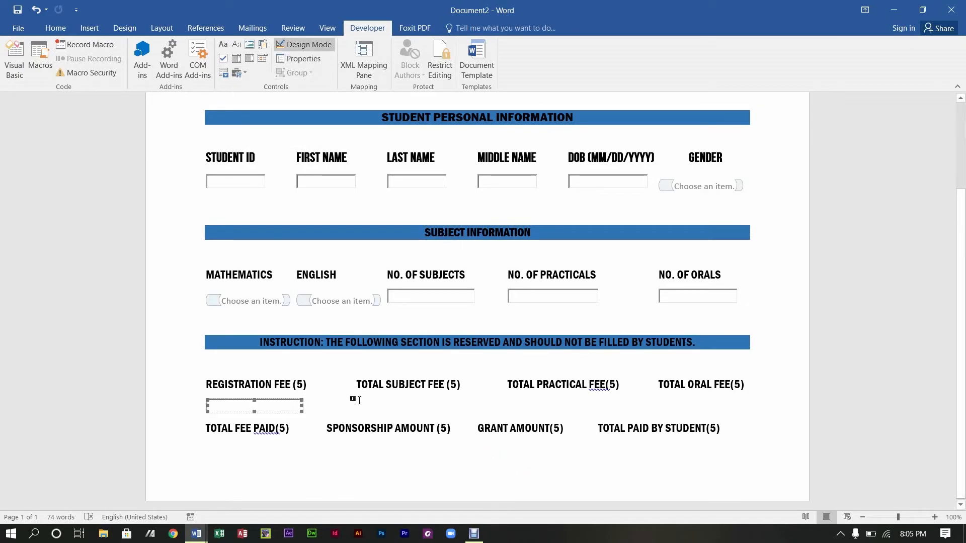
key(Tab)
key(Tab)
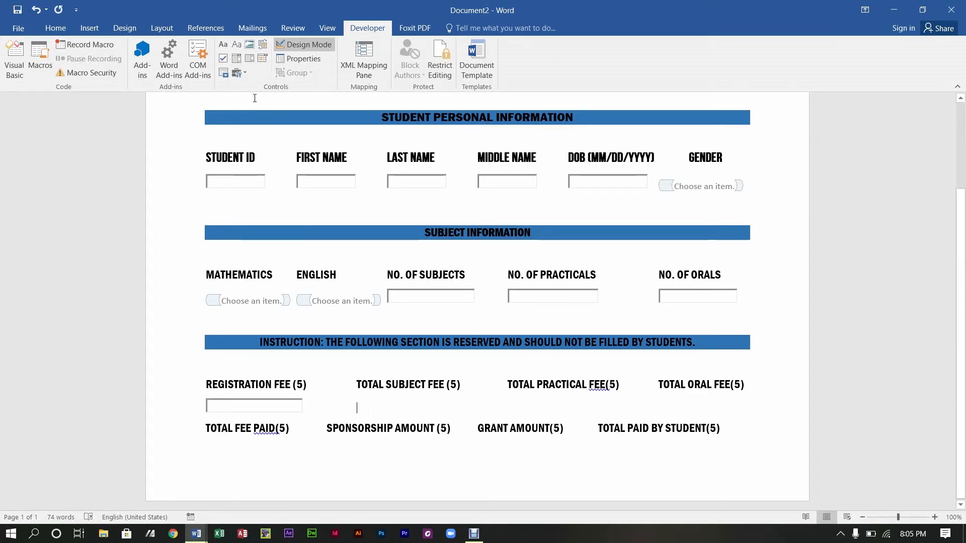
Step: Add a widened ActiveX text box under TOTAL SUBJECT FEE (5)
click(236, 73)
click(249, 129)
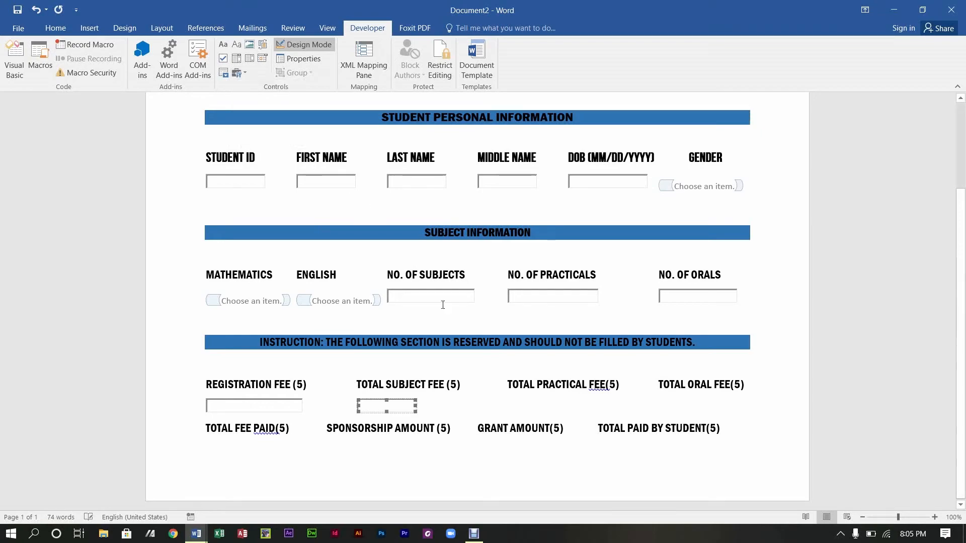
click(399, 408)
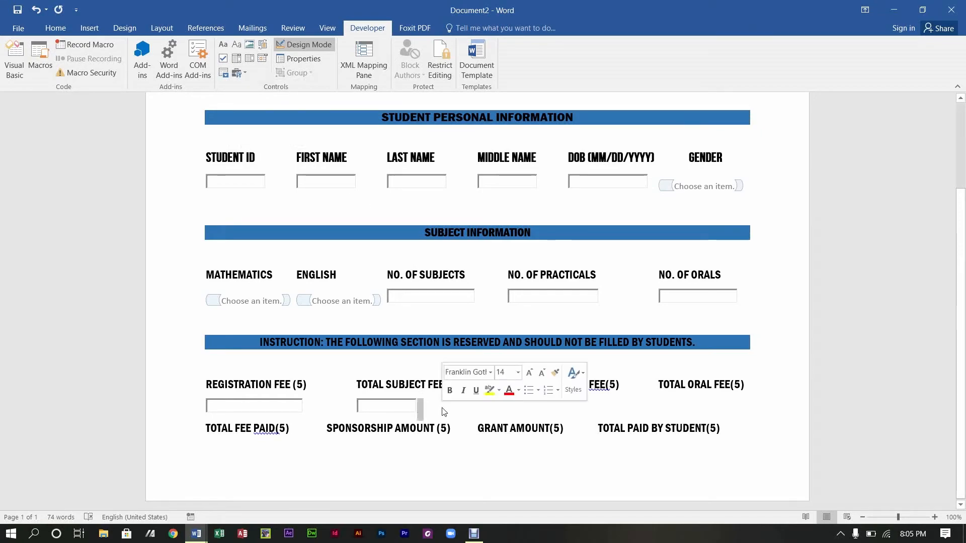
click(399, 408)
drag(416, 406, 462, 407)
click(511, 405)
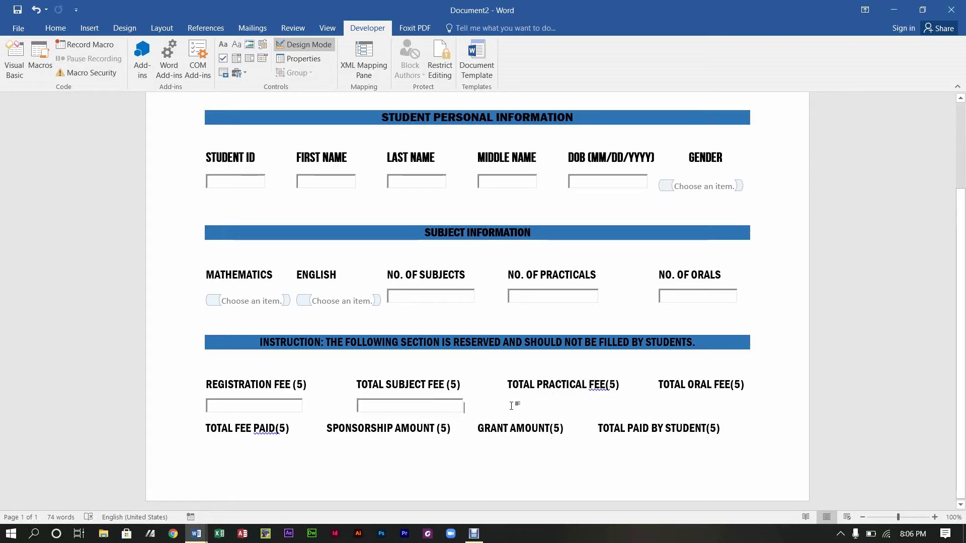
key(Tab)
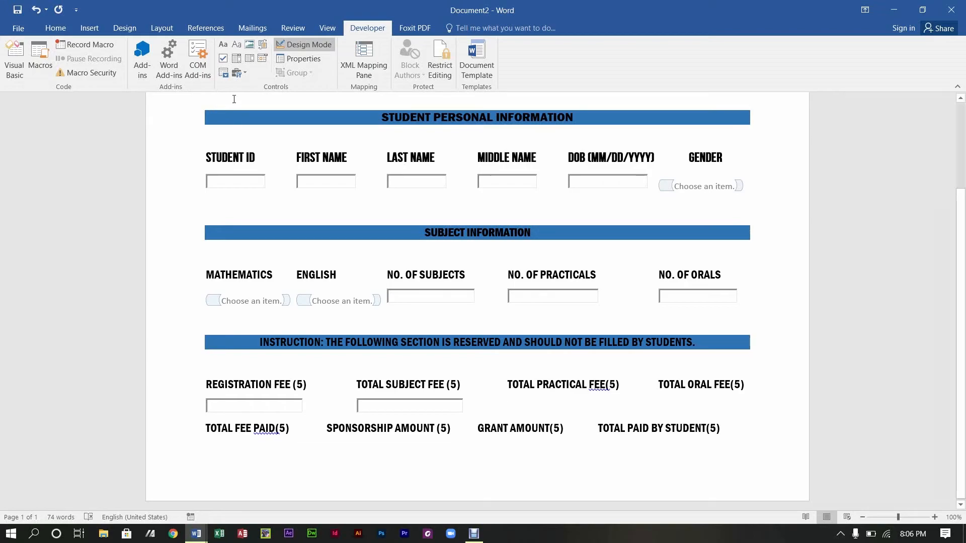
click(600, 394)
key(alt)
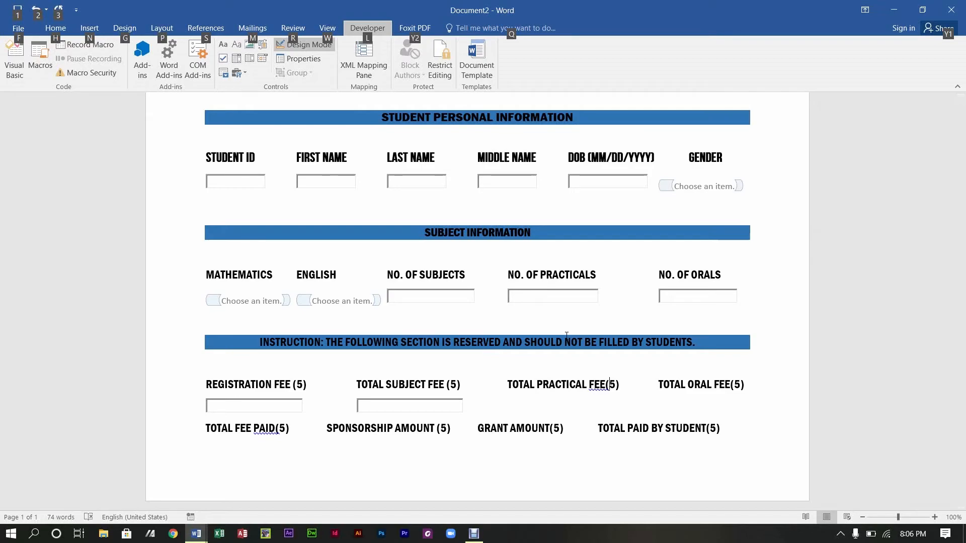
key(Escape)
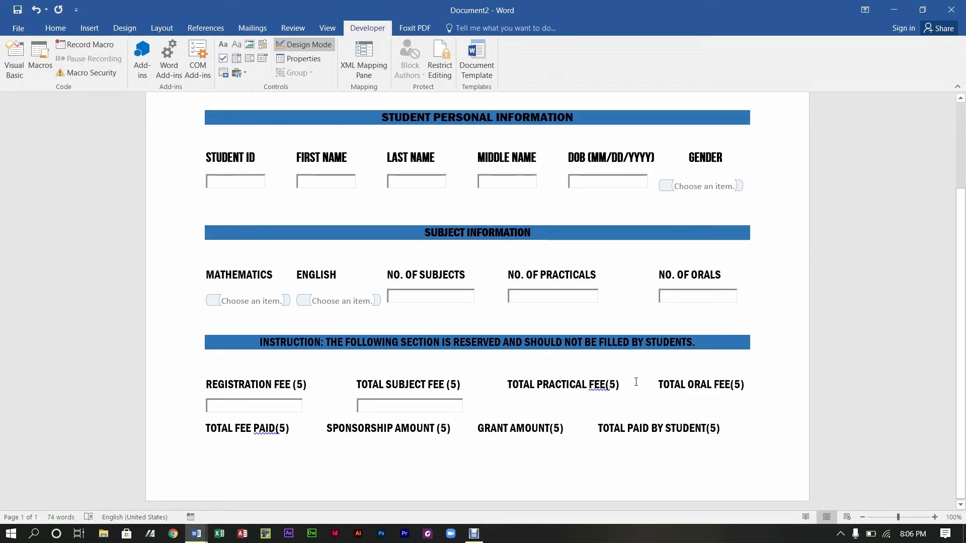
Step: Insert a widened legacy text field under TOTAL PRACTICAL FEE (5)
click(499, 406)
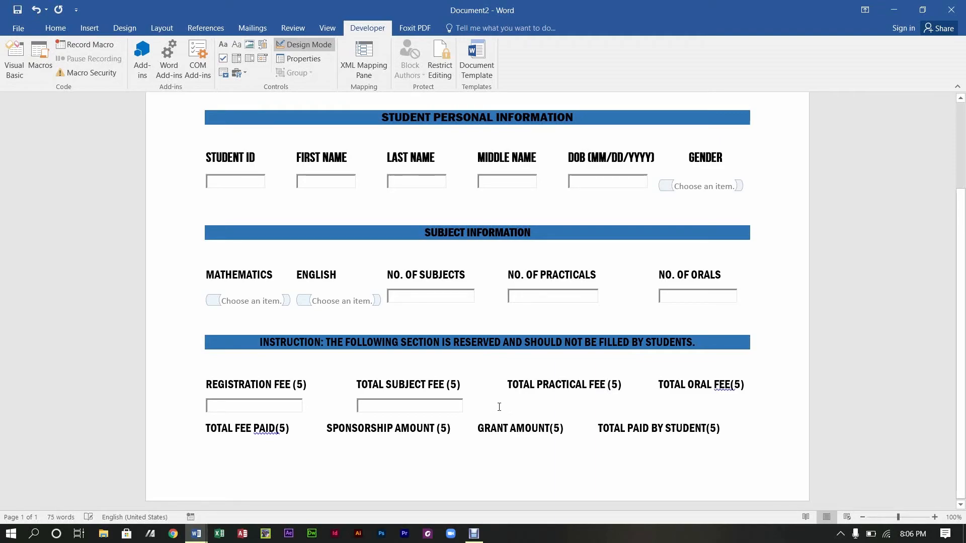
click(236, 74)
click(236, 104)
drag(567, 406, 620, 404)
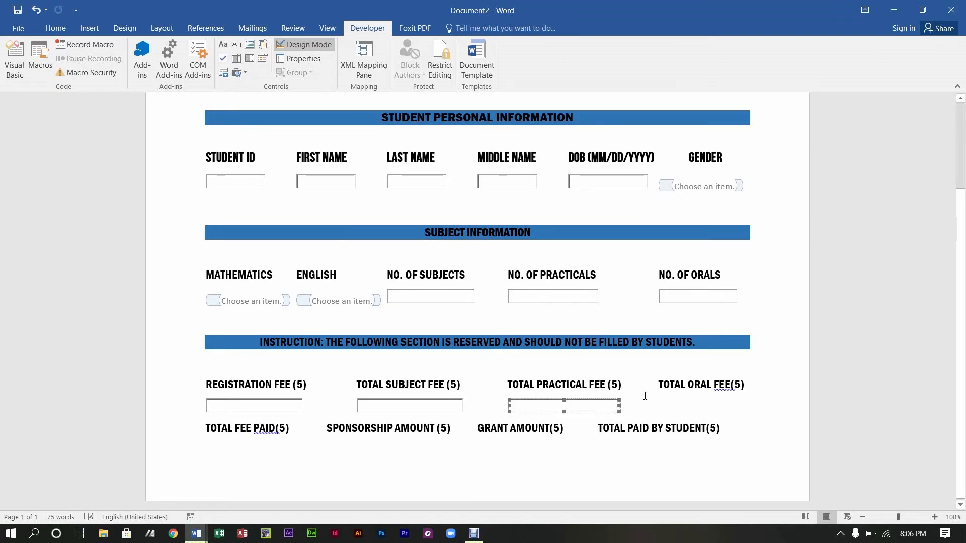
click(660, 405)
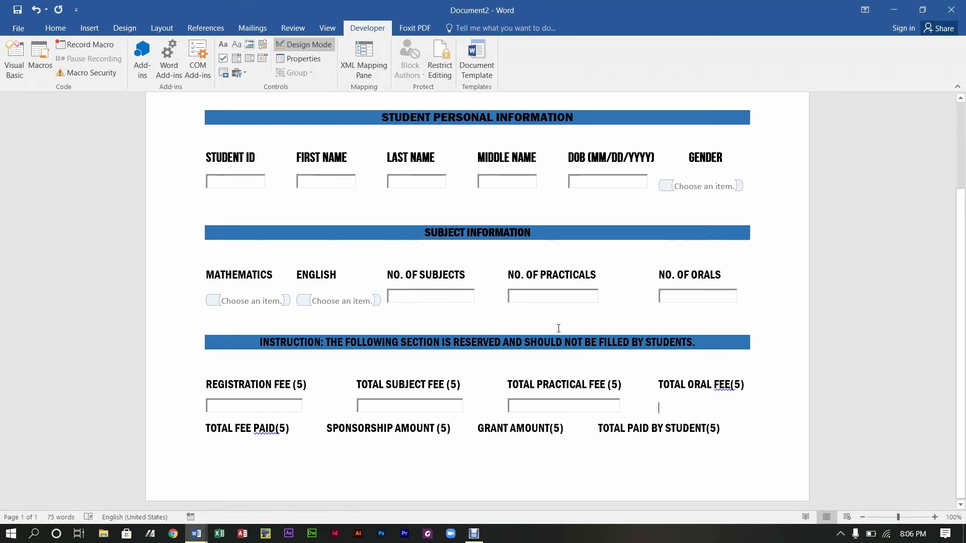
Step: Correct TOTAL ORAL FEE to FEE (5) and add a widened text box beneath it
right_click(728, 386)
click(740, 398)
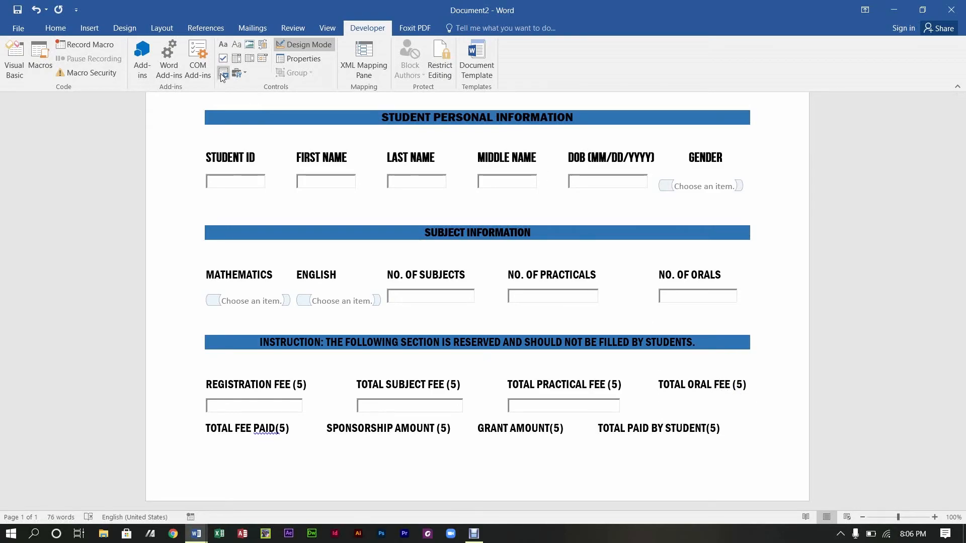
click(237, 73)
click(249, 123)
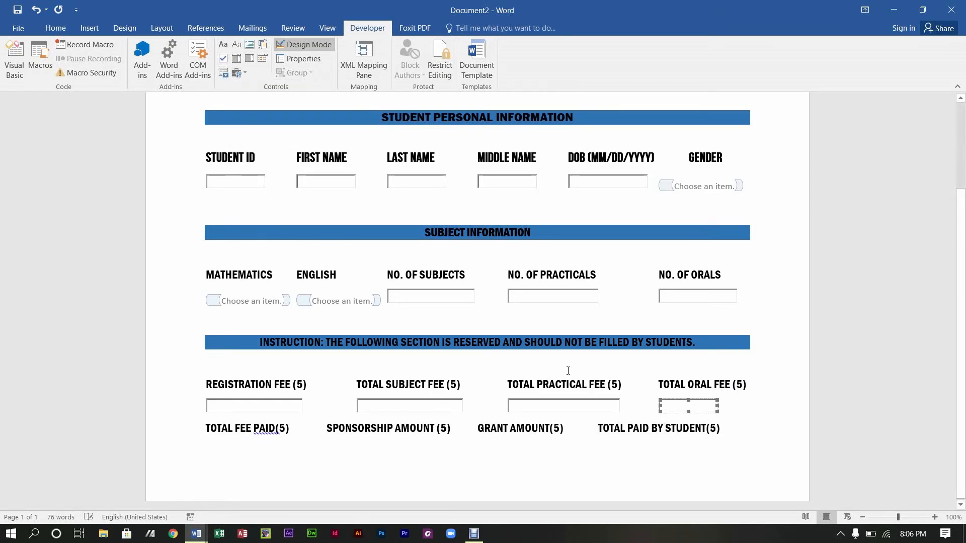
drag(717, 407, 741, 407)
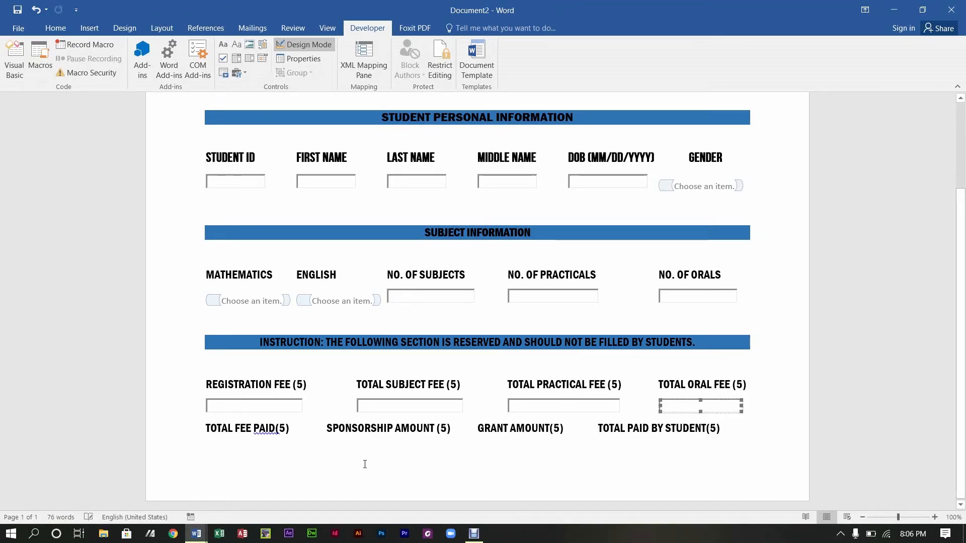
click(222, 455)
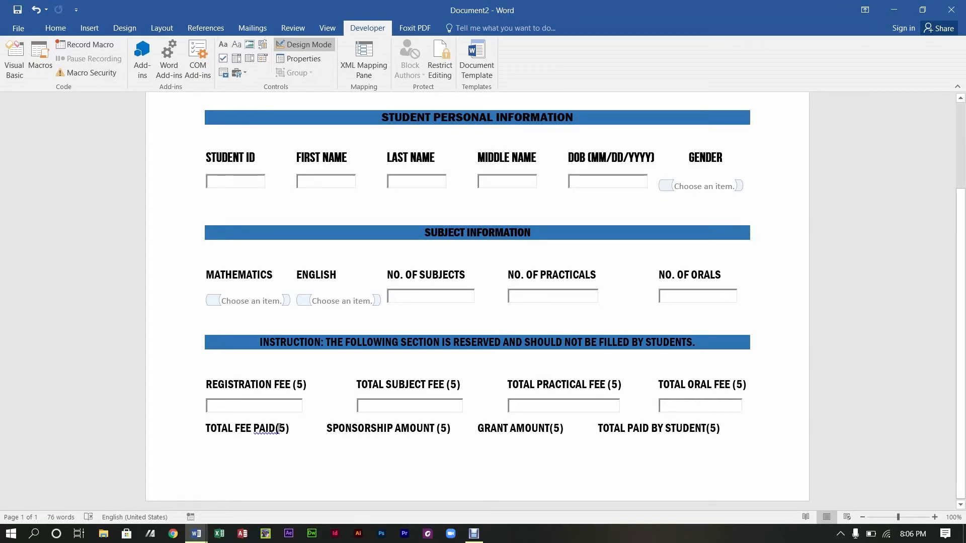
key(alt)
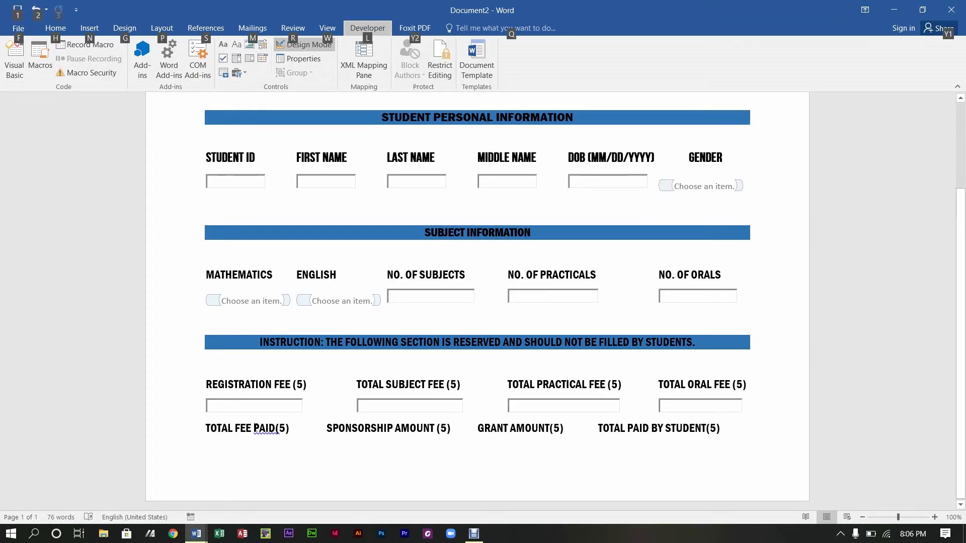
click(278, 428)
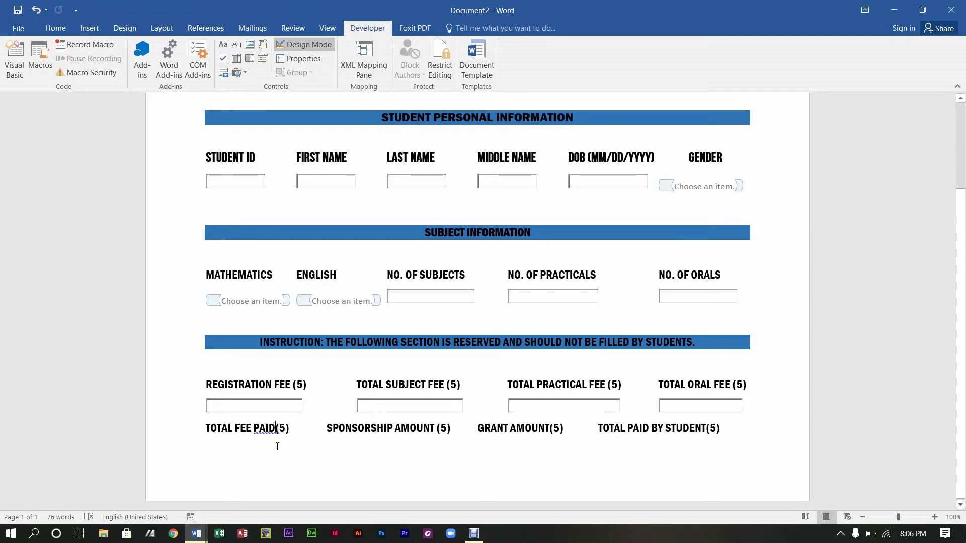
Step: Delete the blank lines below the instruction bar, above STUDENT ID and above MATHEMATICS
key(alt)
key(alt)
click(215, 366)
key(Delete)
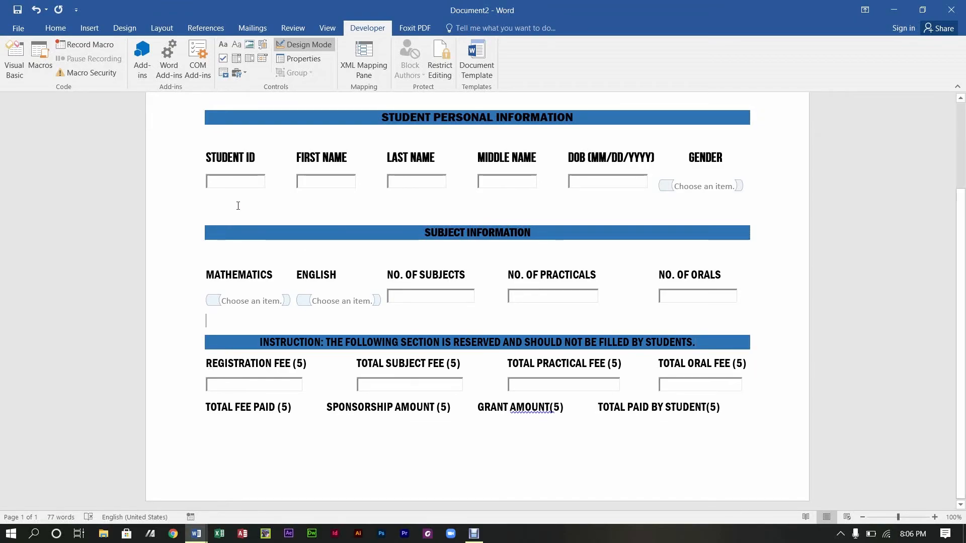
click(233, 206)
key(BackSpace)
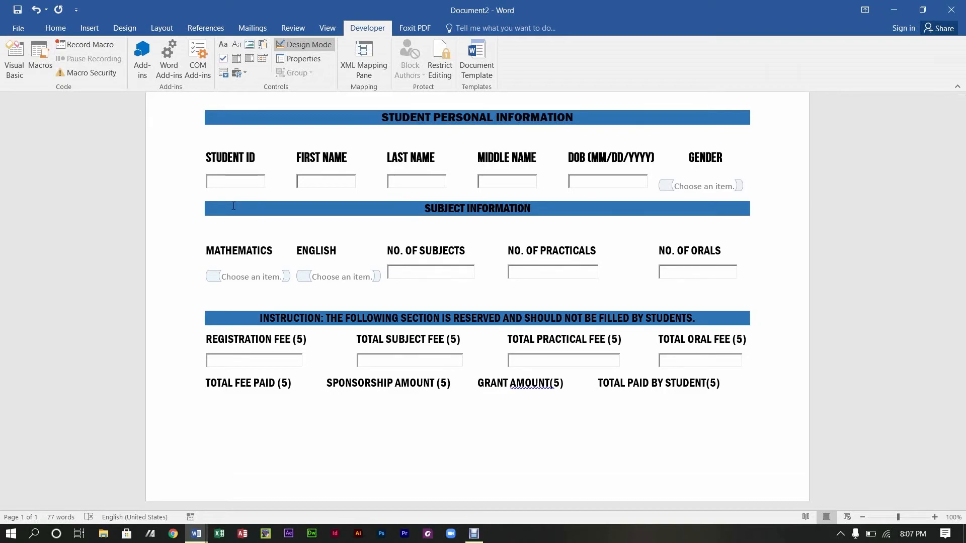
key(Return)
drag(963, 282, 965, 124)
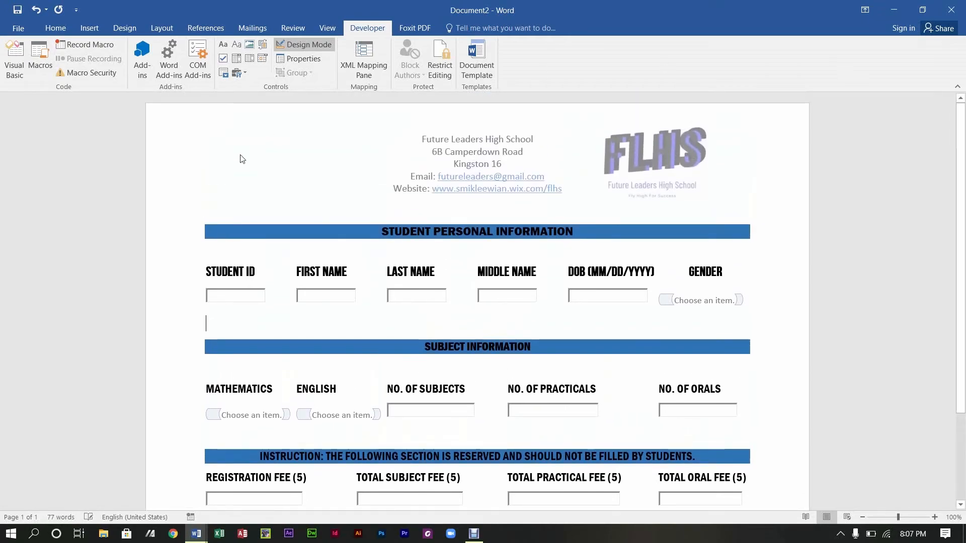
click(229, 208)
key(BackSpace)
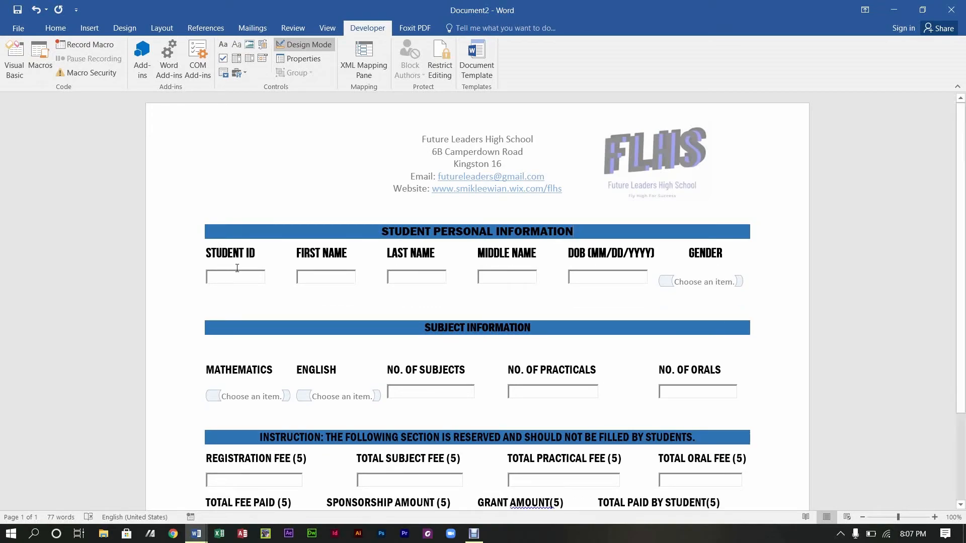
key(BackSpace)
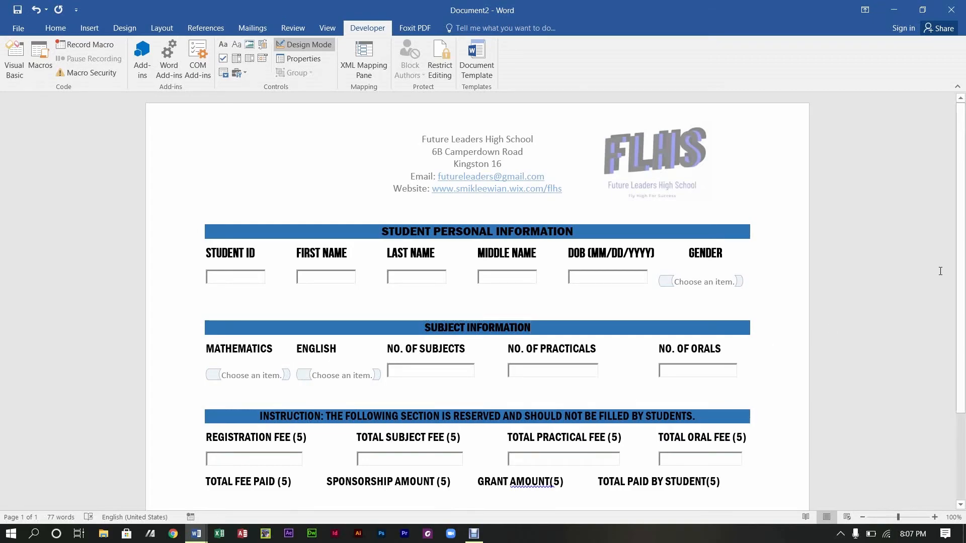
scroll(805, 373, down, 3)
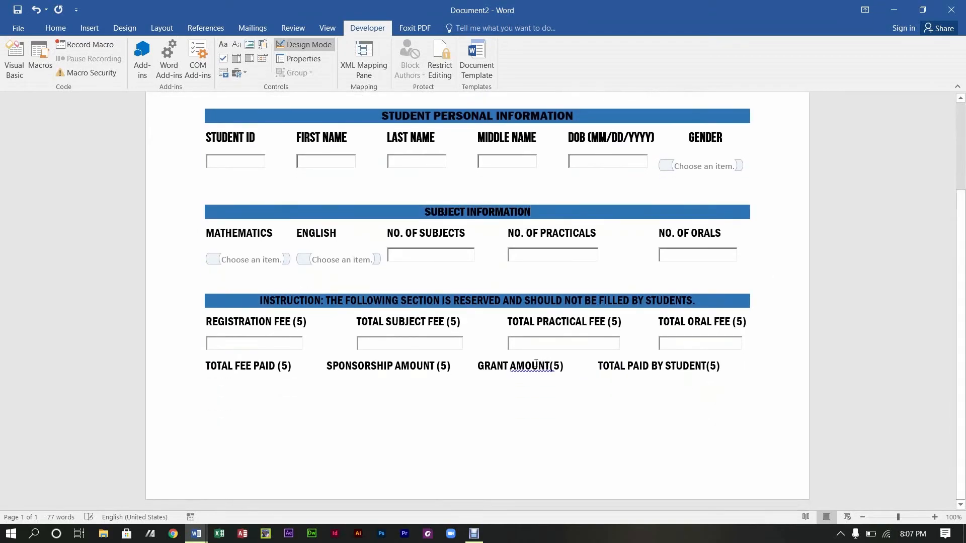
Step: Add a space before (5) in AMOUNT (5) and TOTAL PAID BY STUDENT (5)
right_click(533, 367)
click(582, 379)
click(707, 365)
Step: Insert a widened ActiveX text box under TOTAL FEE PAID (5)
key(Down)
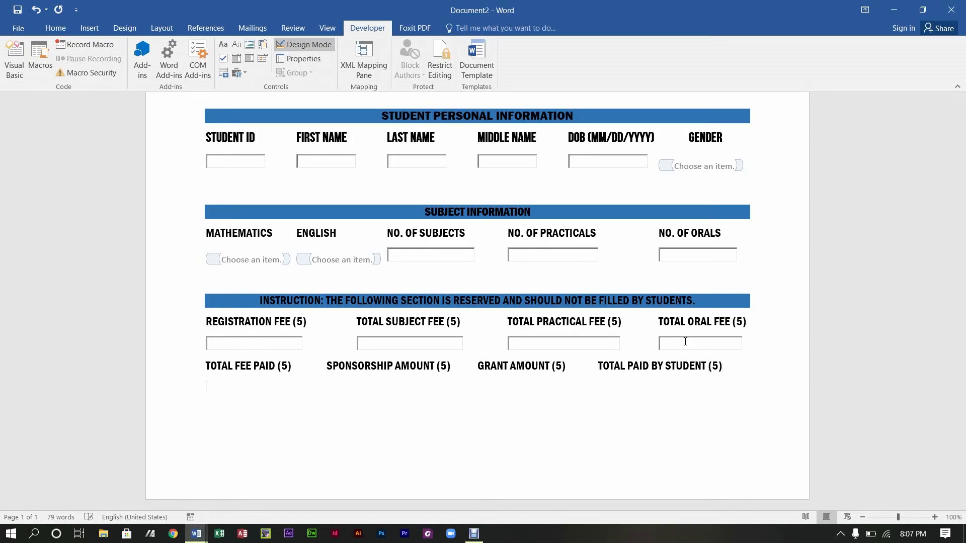
click(236, 75)
click(249, 131)
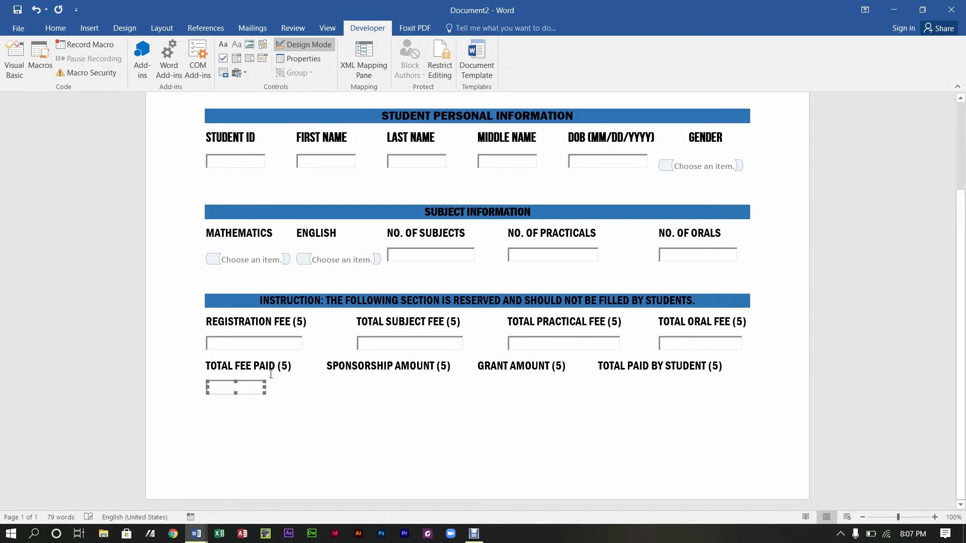
drag(267, 388, 295, 391)
click(333, 388)
Step: Add widened text boxes under SPONSORSHIP AMOUNT (5) and GRANT AMOUNT (5)
click(237, 73)
click(249, 126)
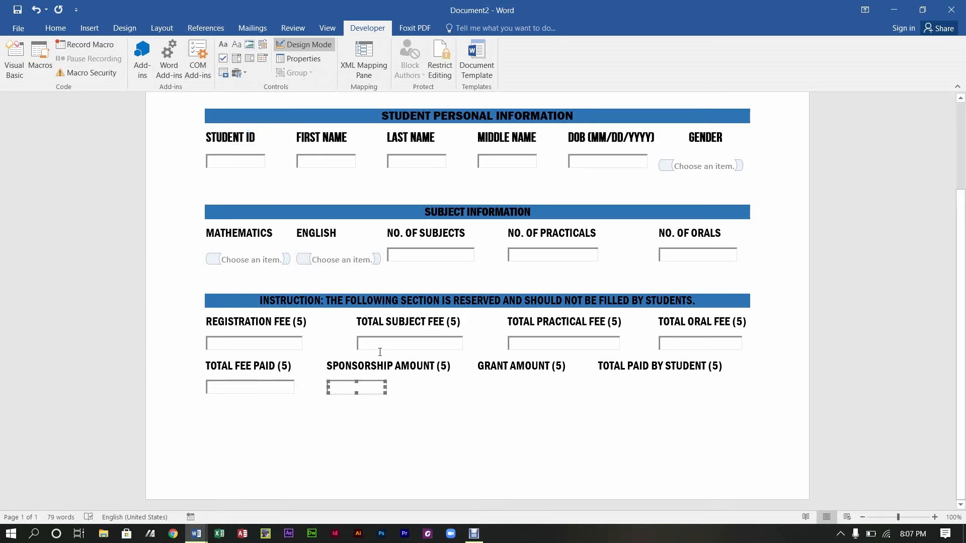
drag(386, 382, 450, 390)
click(473, 391)
click(237, 73)
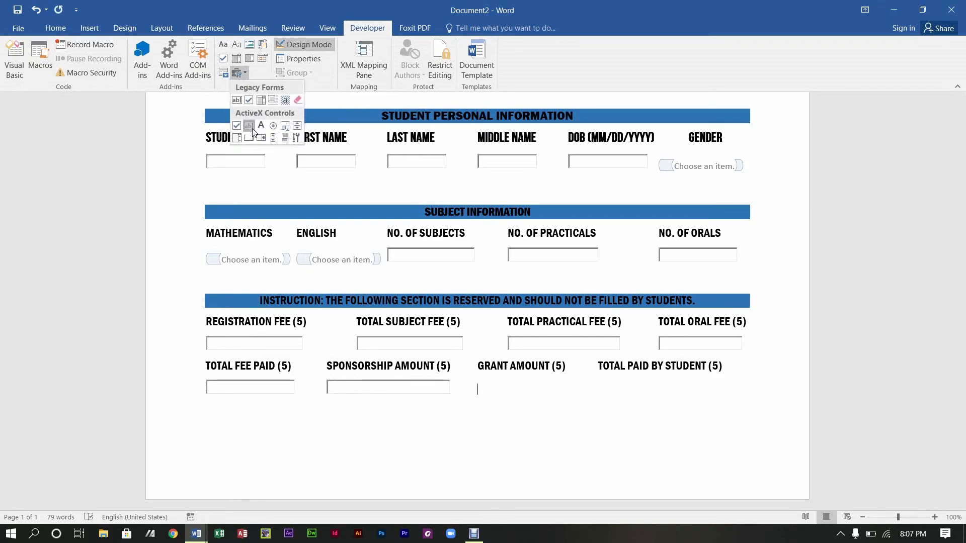
click(248, 126)
drag(536, 387, 566, 388)
click(570, 386)
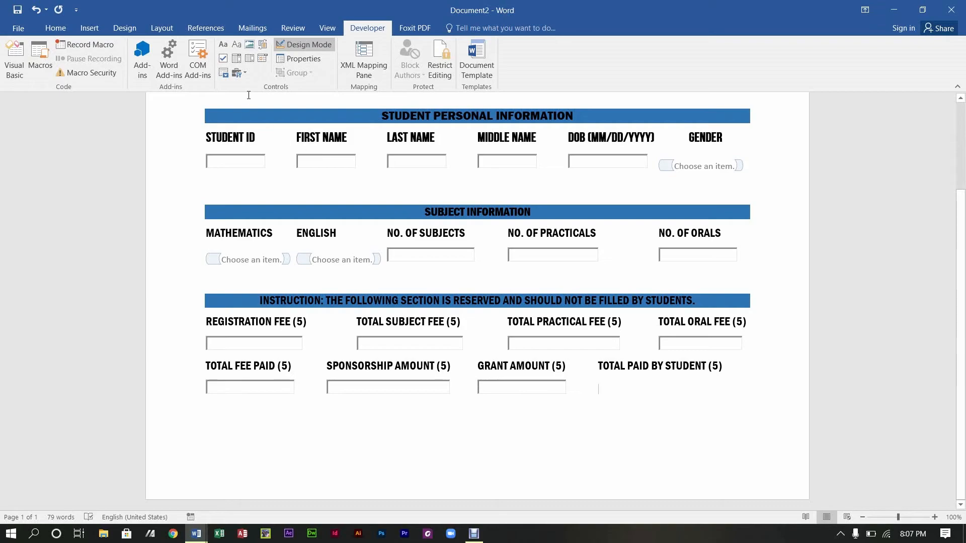
Step: Add a widened text box under TOTAL PAID BY STUDENT (5)
click(237, 73)
click(250, 126)
drag(656, 388, 725, 389)
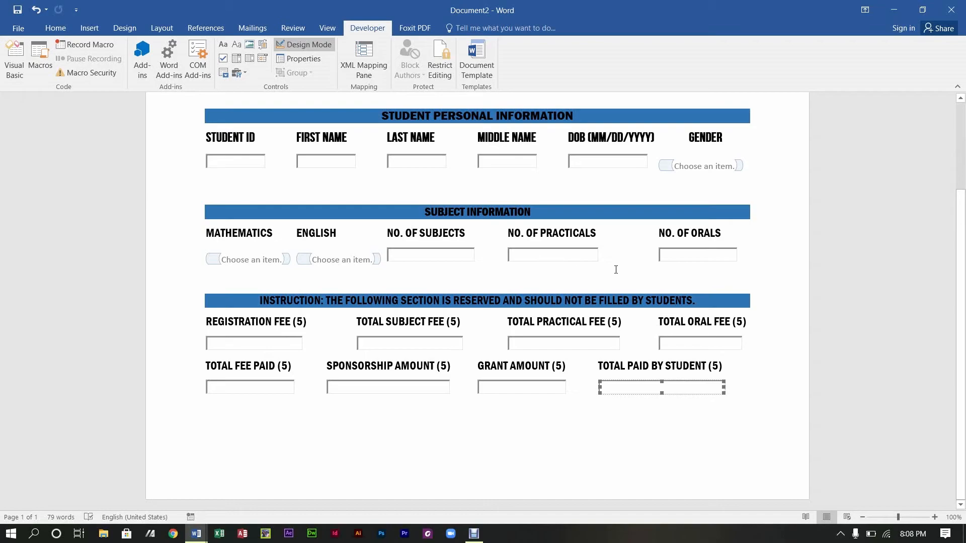
click(583, 426)
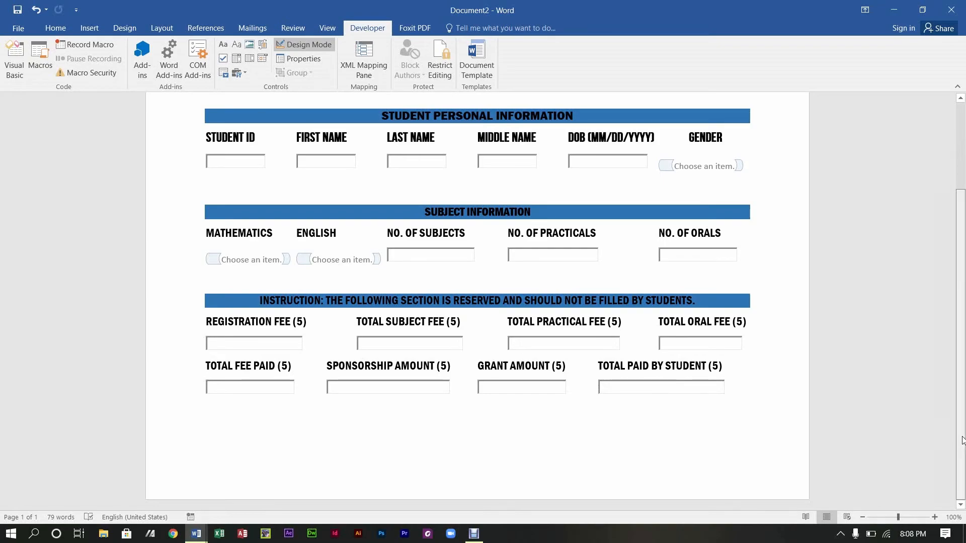
scroll(959, 403, up, 3)
Step: Delete the DOB (MM/DD/YYYY) text box and tab the Gender list back under GENDER
scroll(964, 381, up, 2)
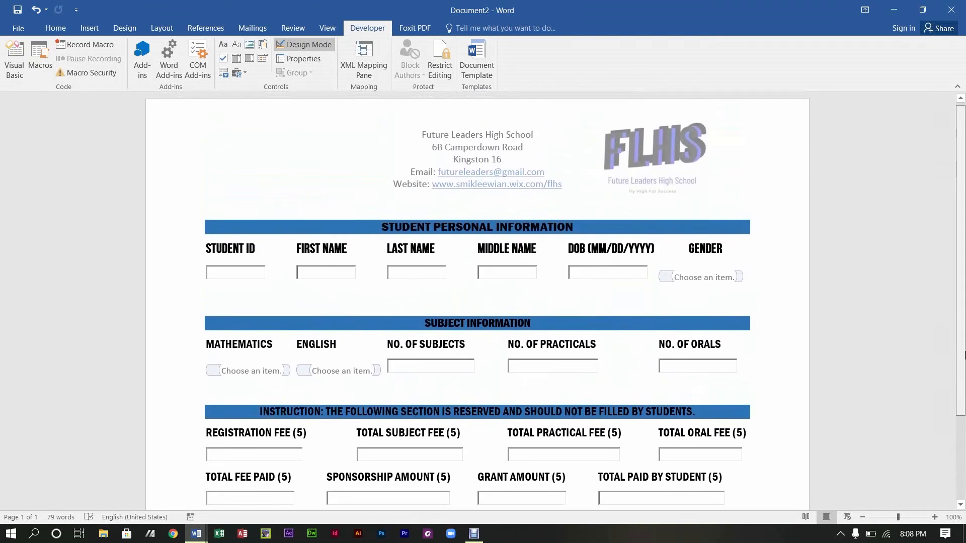
click(596, 273)
key(Delete)
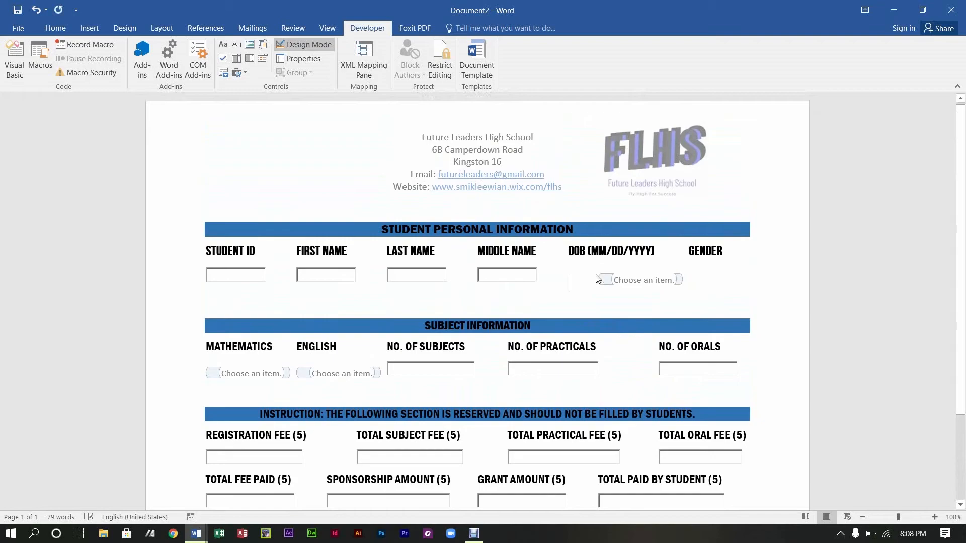
key(Tab)
key(Tab)
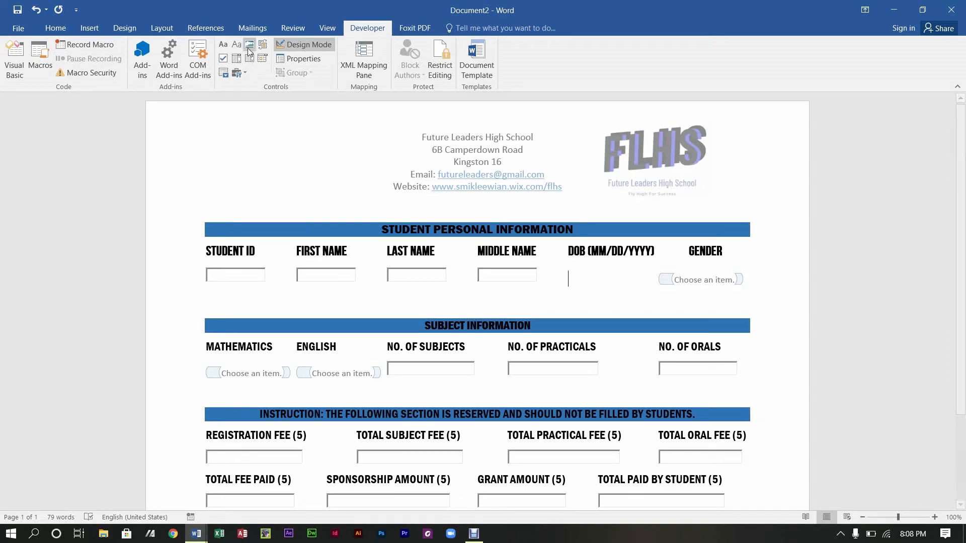
Step: Insert a date picker under DOB with the M/d/yyyy (2/16/2021) display format
click(263, 58)
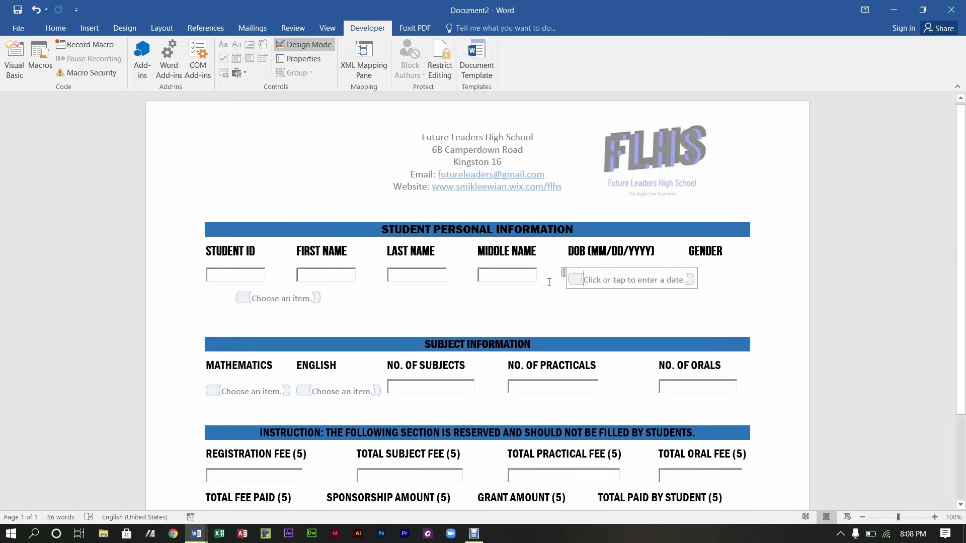
click(290, 59)
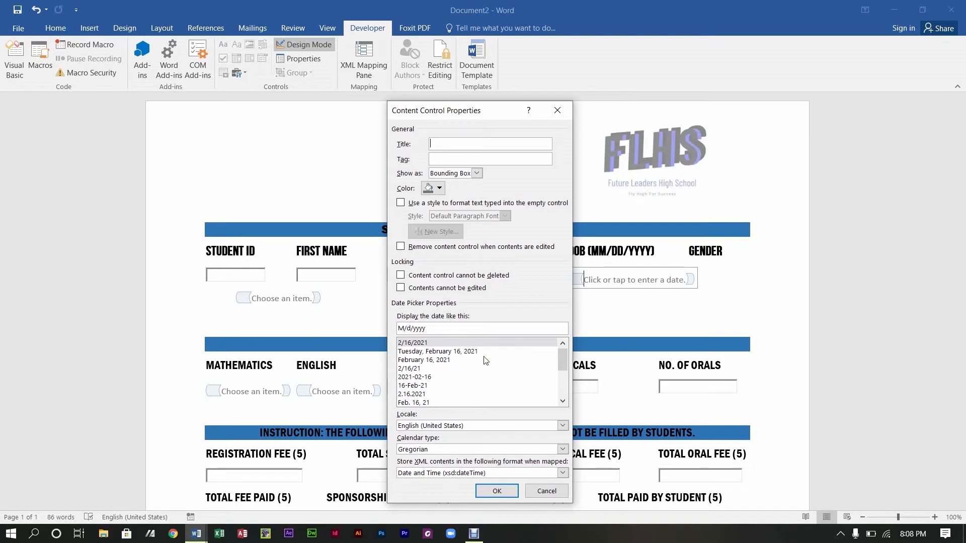
mouse_move(562, 363)
mouse_down()
mouse_move(571, 391)
mouse_move(557, 347)
mouse_up()
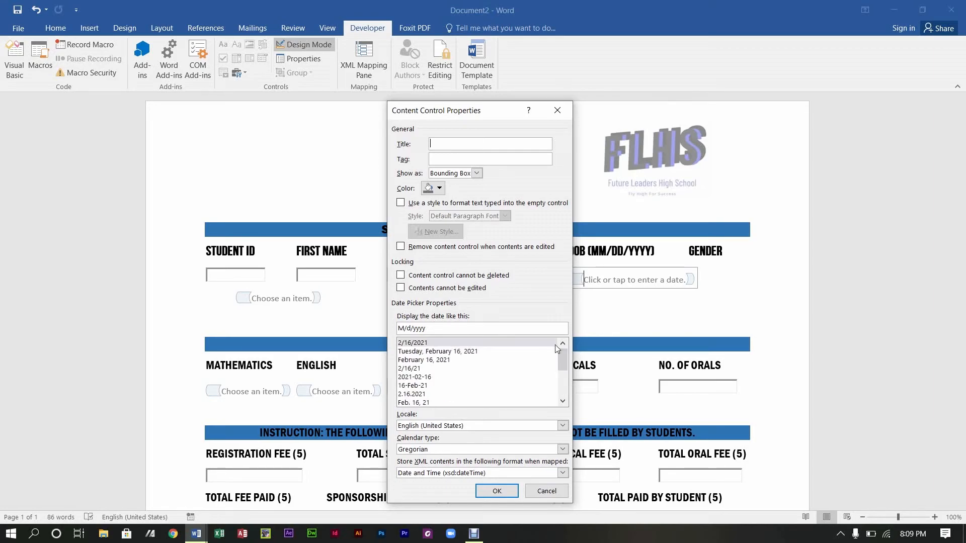
click(426, 343)
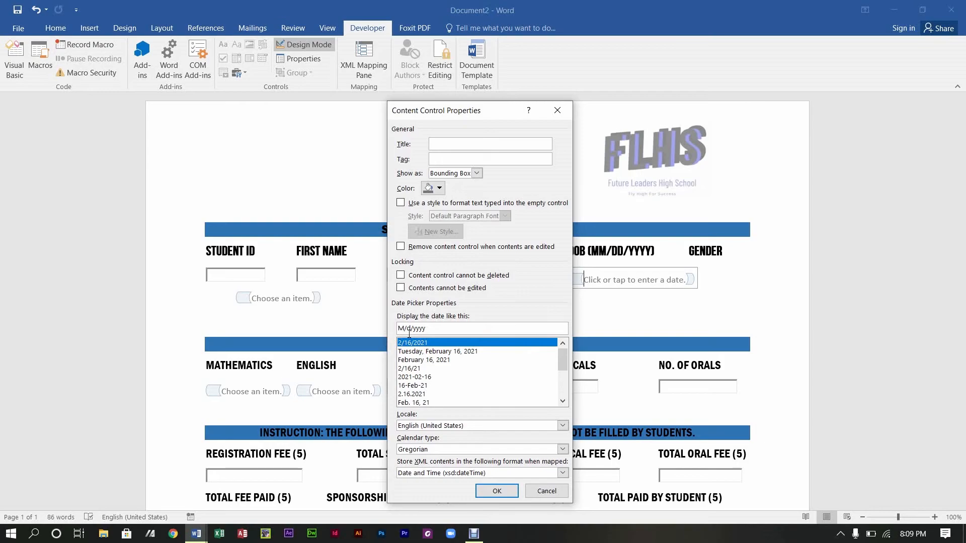
click(497, 490)
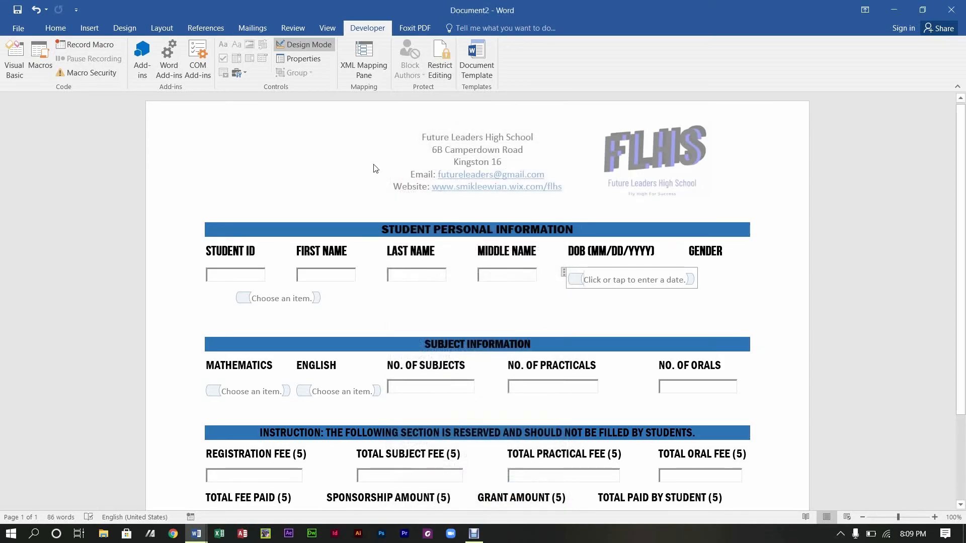
Step: Exit Design Mode, test the date picker with February 4, then undo the date
click(303, 44)
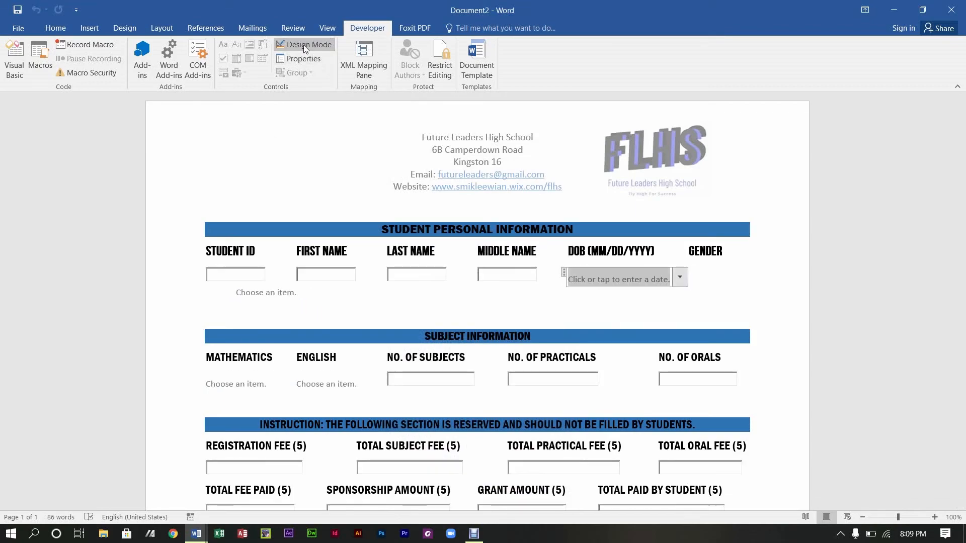
click(680, 279)
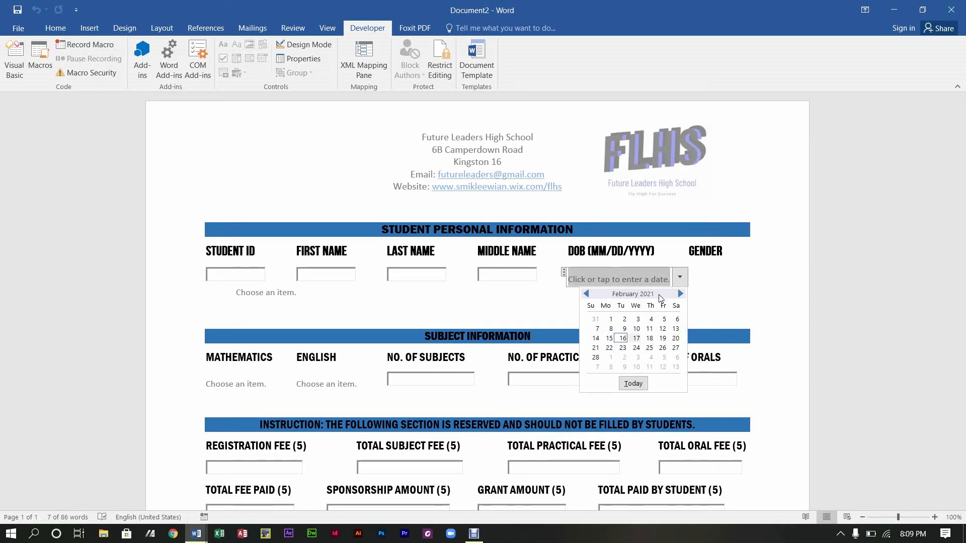
click(651, 319)
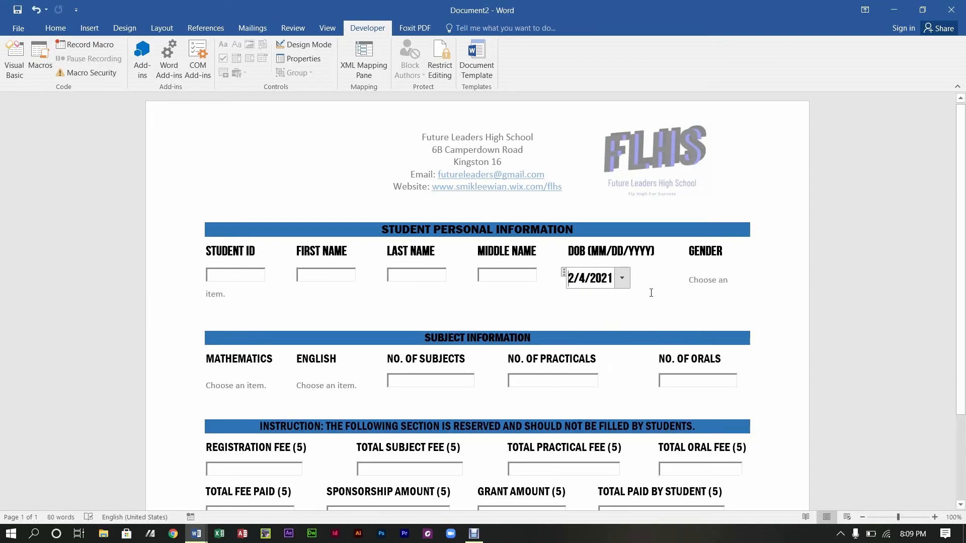
click(622, 278)
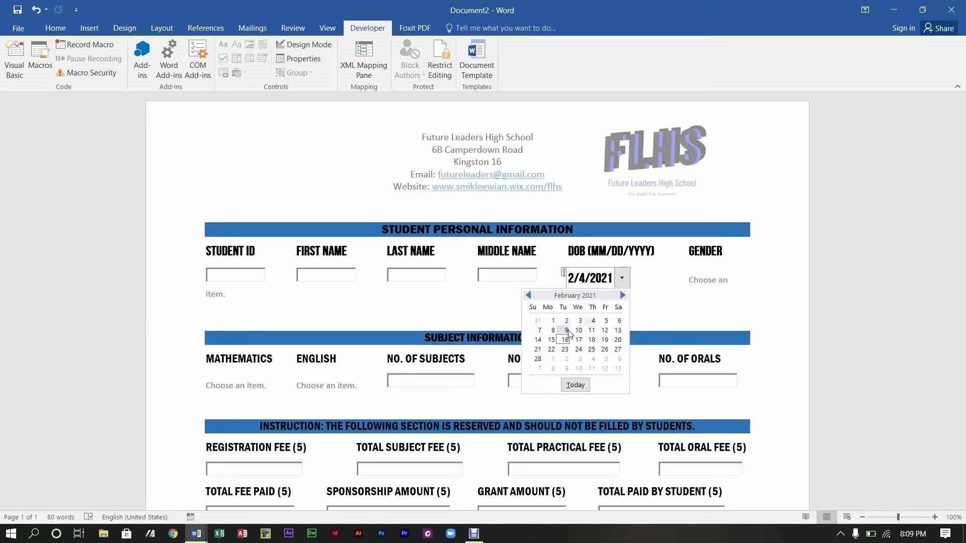
click(649, 297)
key(ctrl+z)
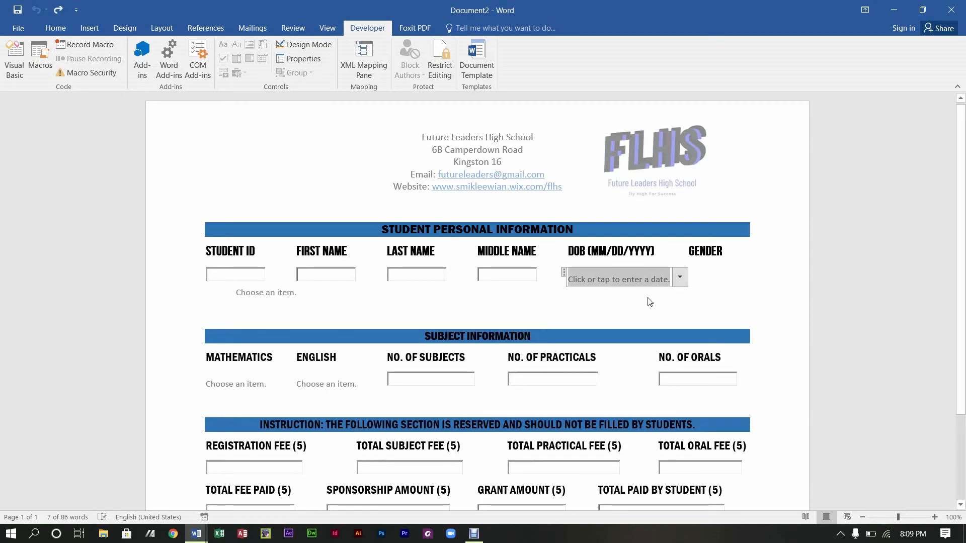
click(679, 277)
click(714, 282)
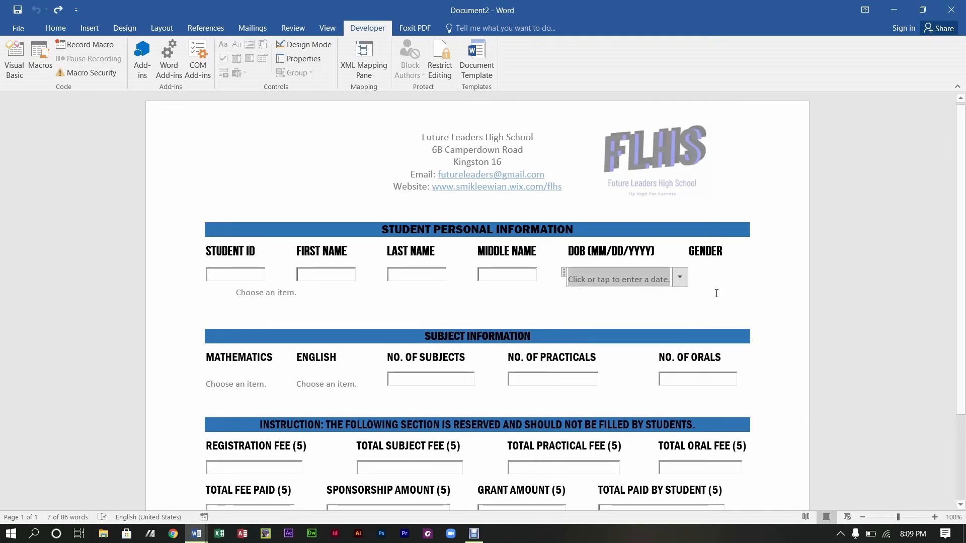
Step: Remove the tabs so the Gender list sits on the date picker's line
key(BackSpace)
key(BackSpace)
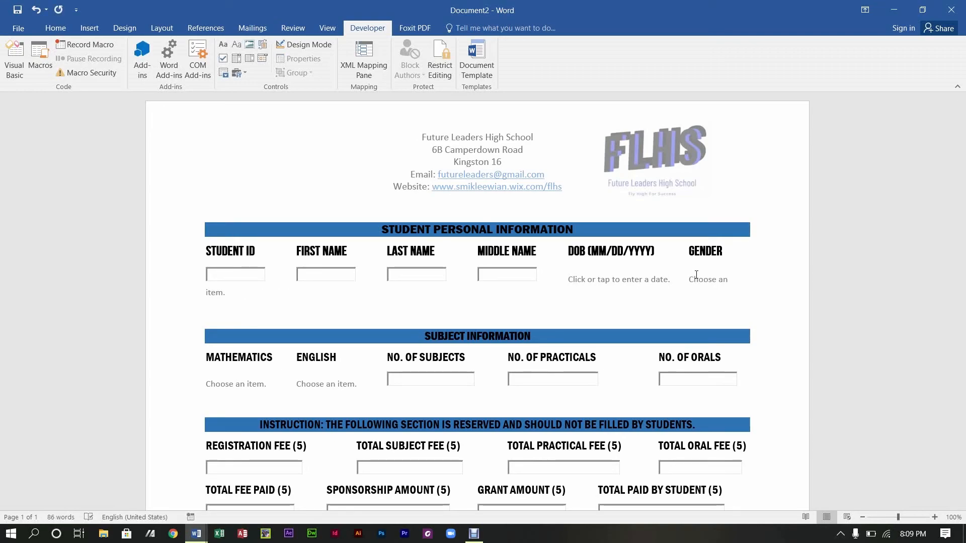
key(BackSpace)
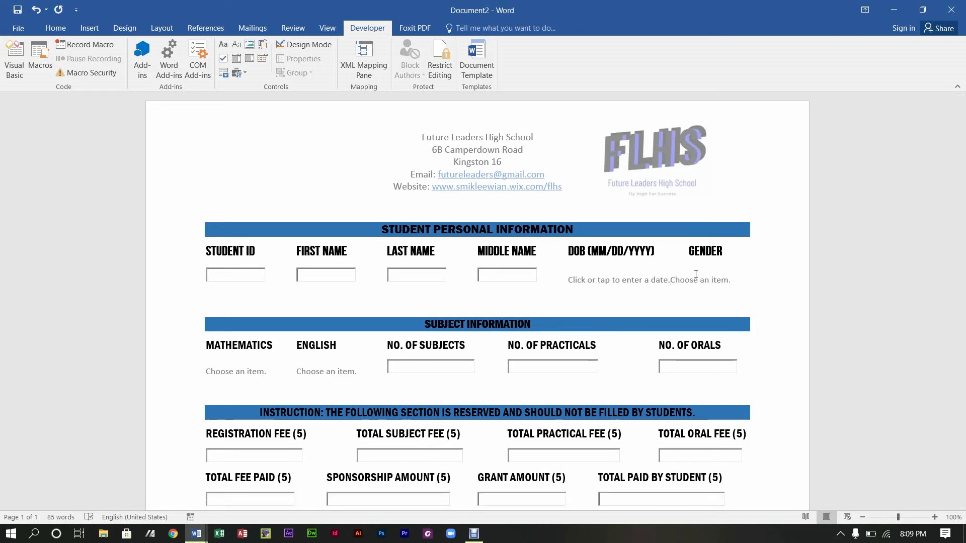
click(620, 275)
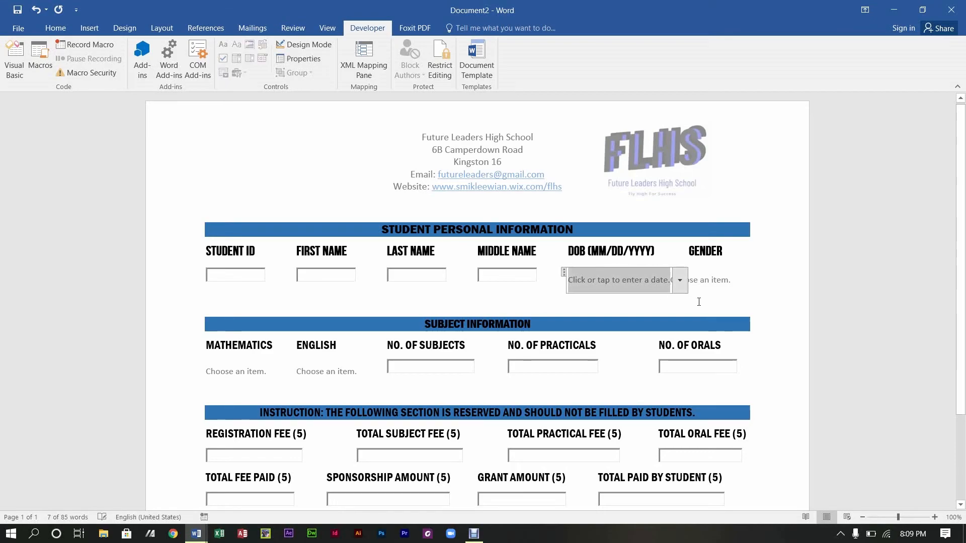
click(669, 285)
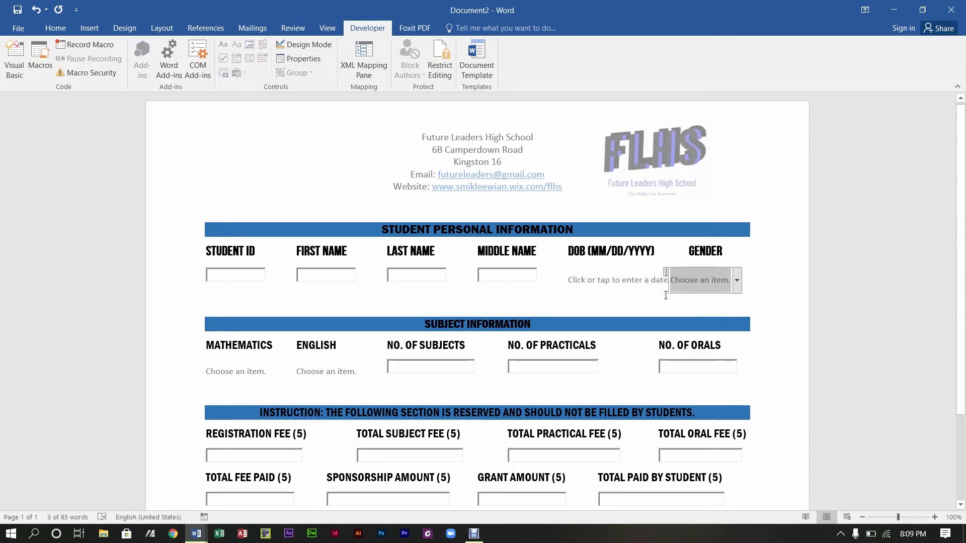
click(681, 255)
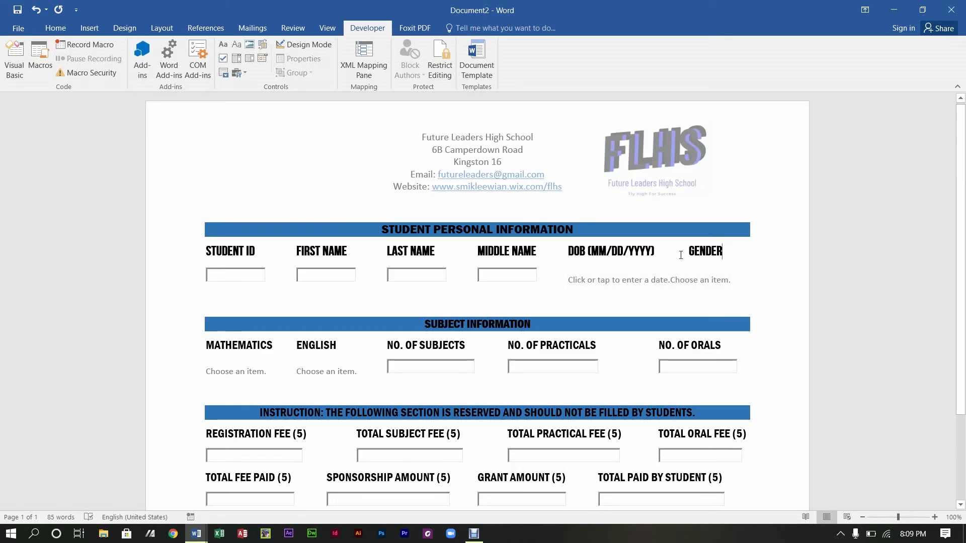
click(566, 254)
click(567, 280)
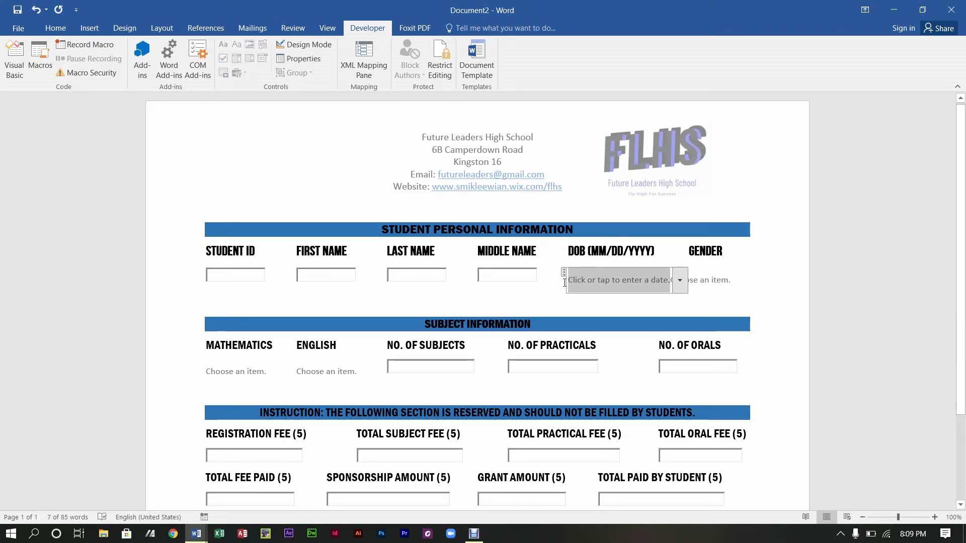
click(470, 539)
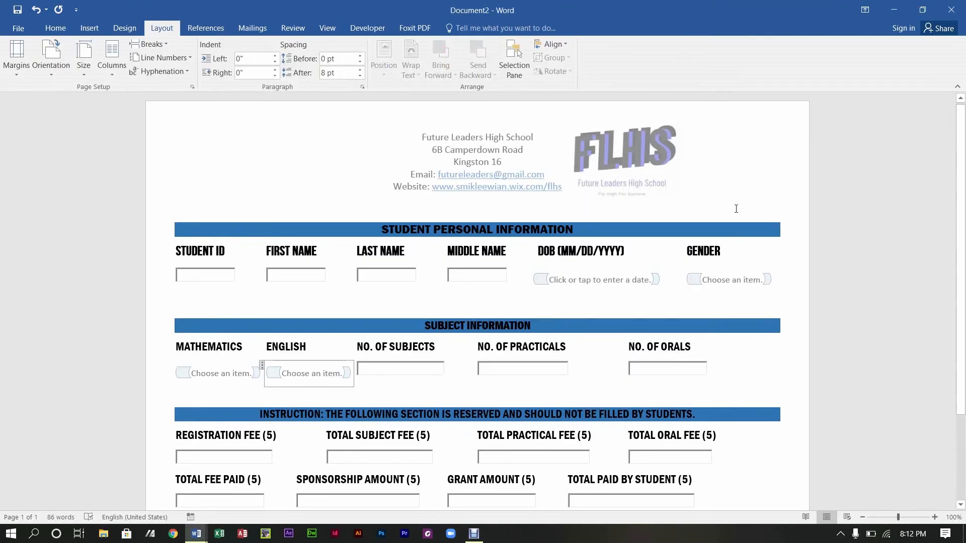
Step: Review the form's widened section bars and aligned DOB date picker and Gender list
click(736, 209)
scroll(963, 162, down, 3)
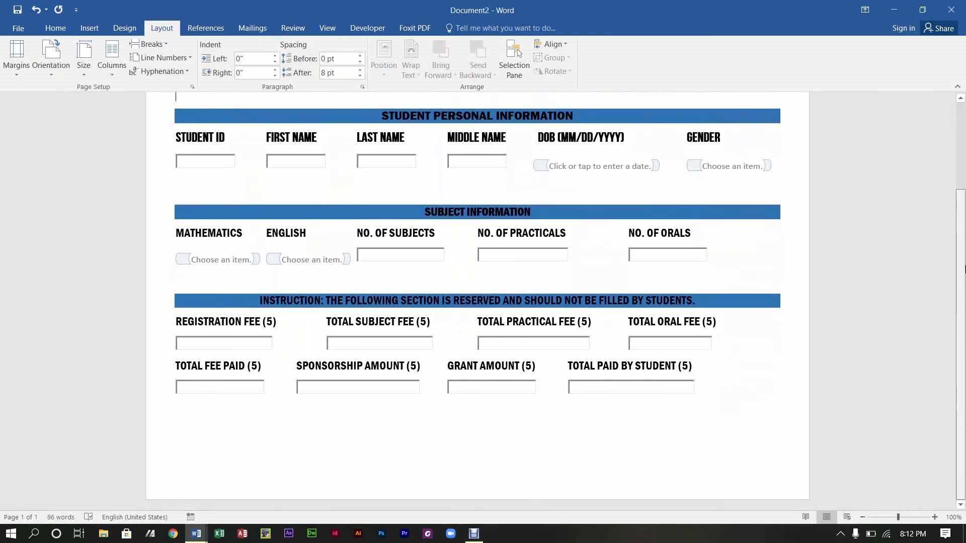
scroll(964, 297, up, 2)
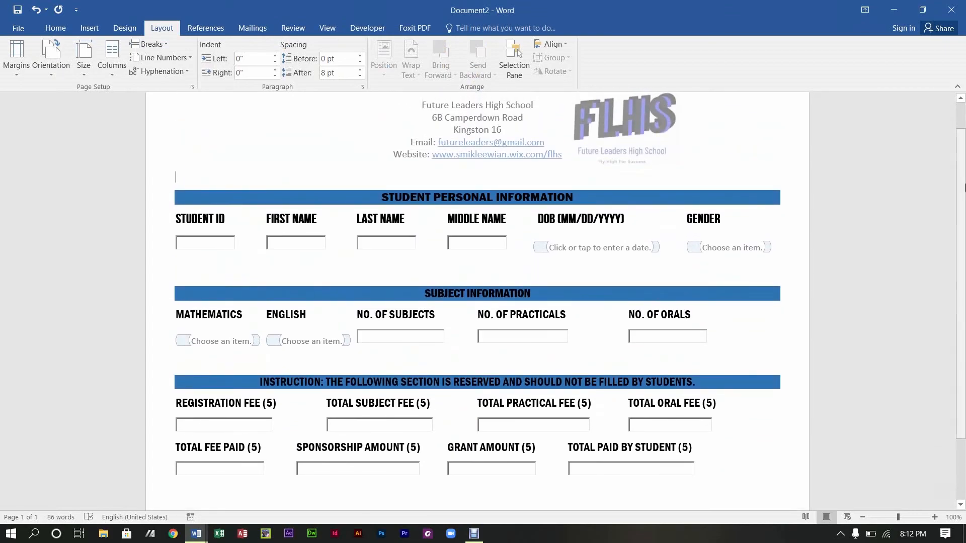
drag(964, 187, 964, 259)
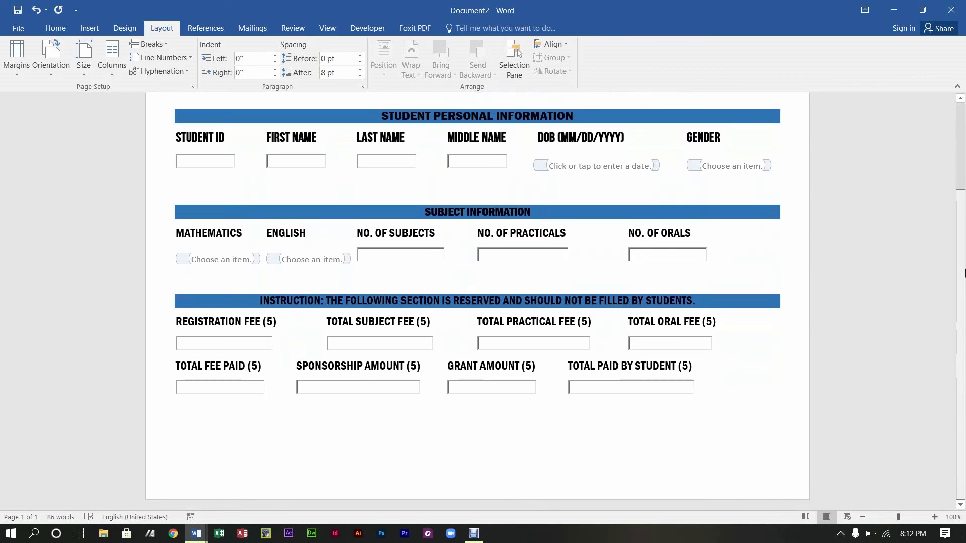
Step: Overwrite the instruction banner's text with FINANCIAL INFORMATION
double_click(654, 300)
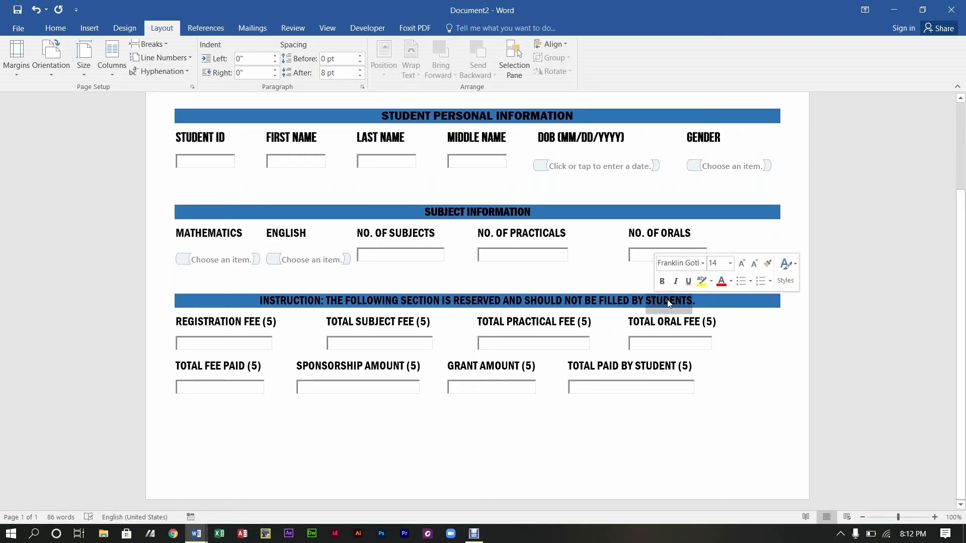
drag(696, 301, 532, 280)
drag(365, 293, 288, 297)
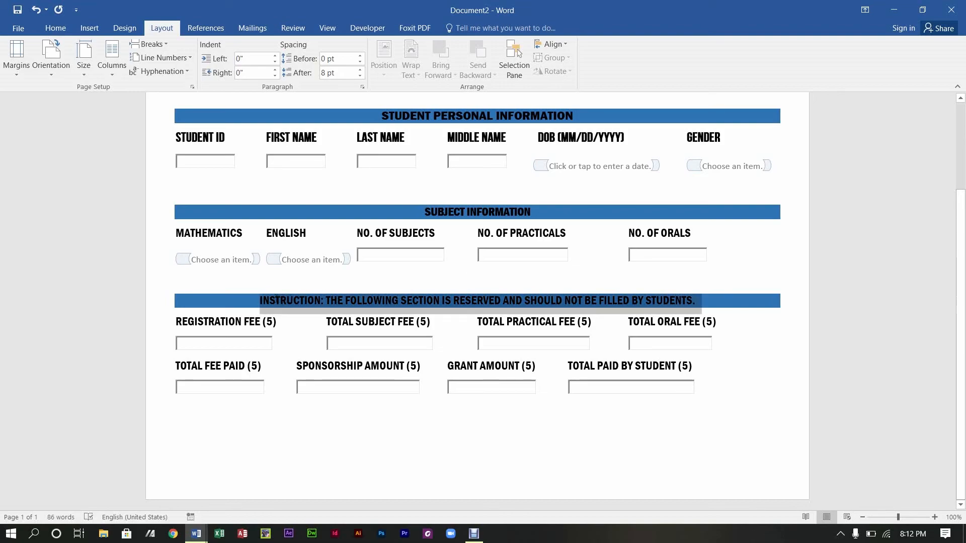
drag(277, 298, 278, 299)
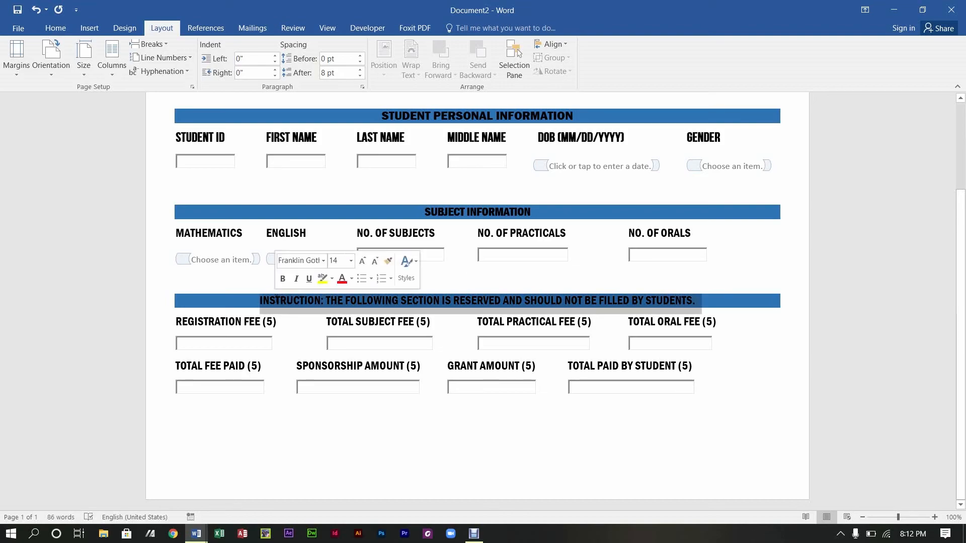
right_click(278, 300)
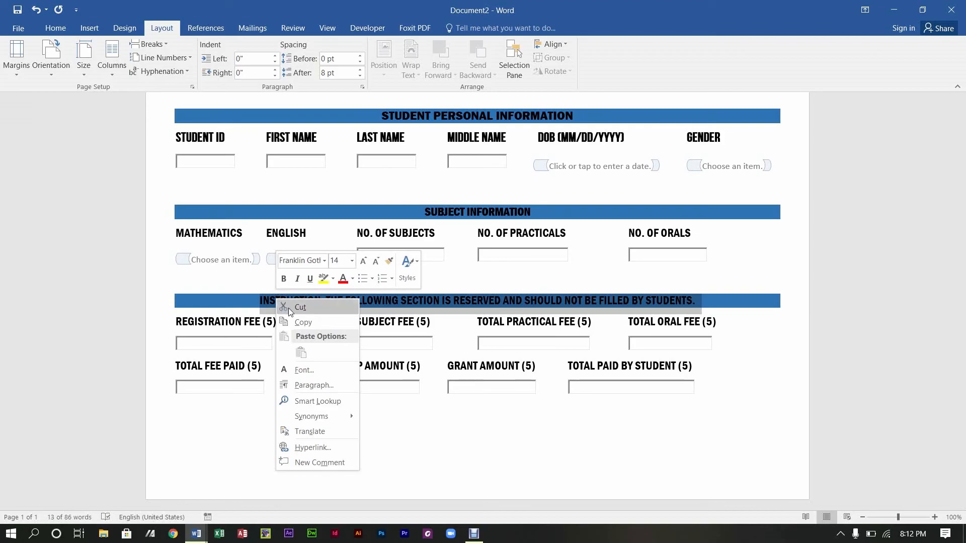
click(500, 302)
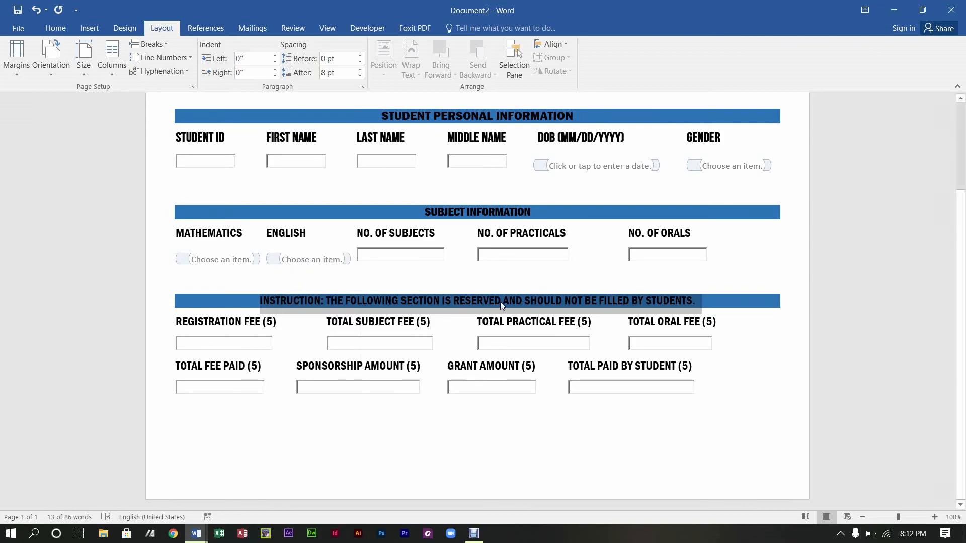
drag(693, 300, 259, 300)
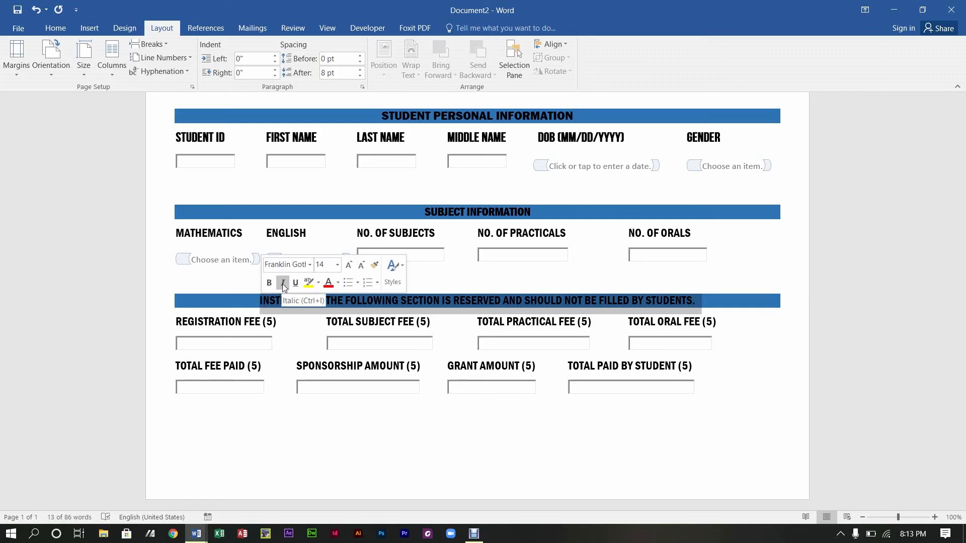
text(FIN)
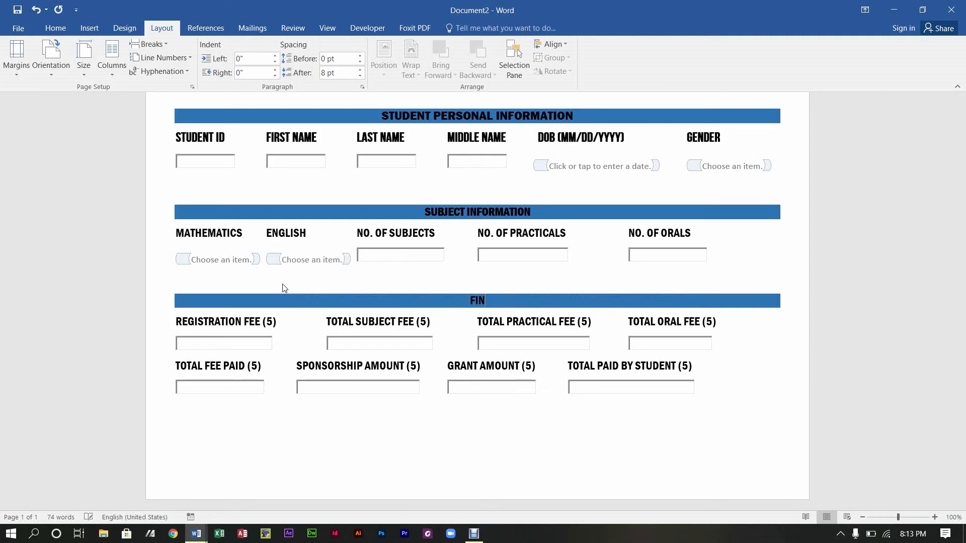
text(ANCIAL INFORMATION)
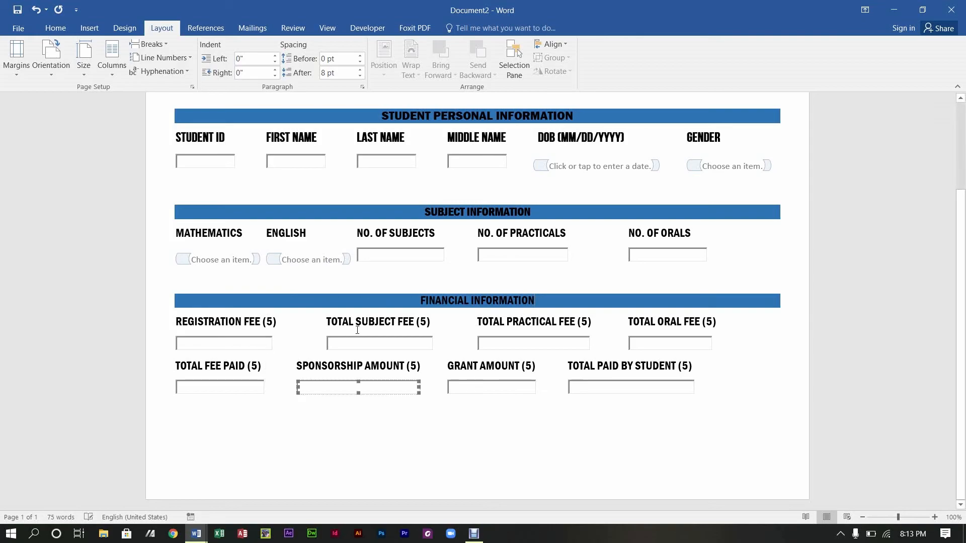
Step: Undo back to the original instruction banner text
click(410, 284)
key(Return)
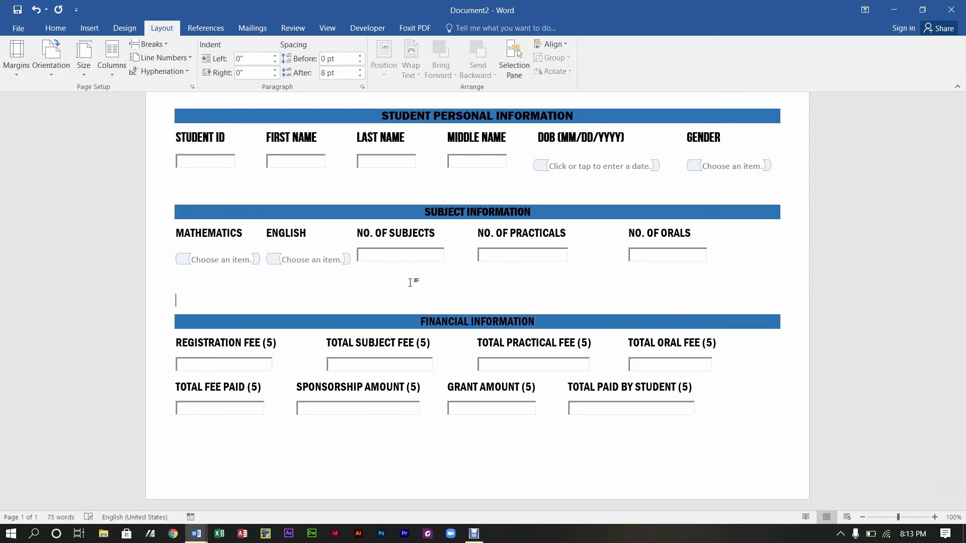
key(ctrl+z)
key(ctrl+z)
key(ctrl+z)
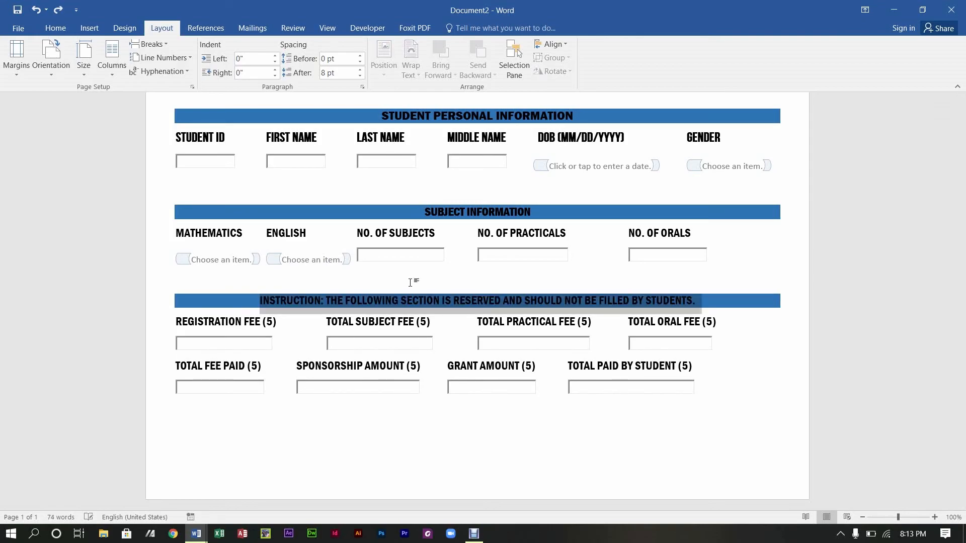
right_click(417, 300)
click(432, 308)
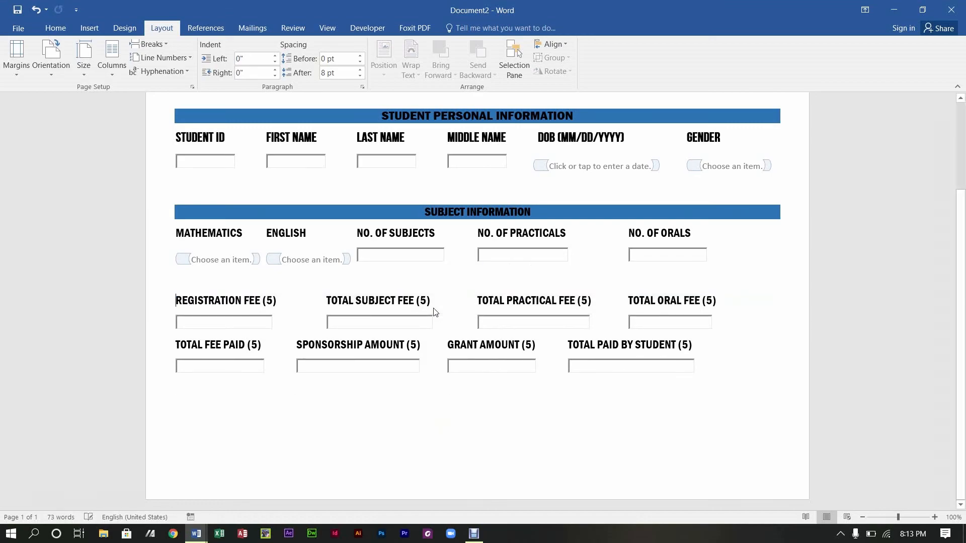
key(ctrl+z)
Step: Copy the instruction banner, retitle it FINANCIAL INFORMATION, and paste the instruction above it
right_click(435, 302)
click(455, 323)
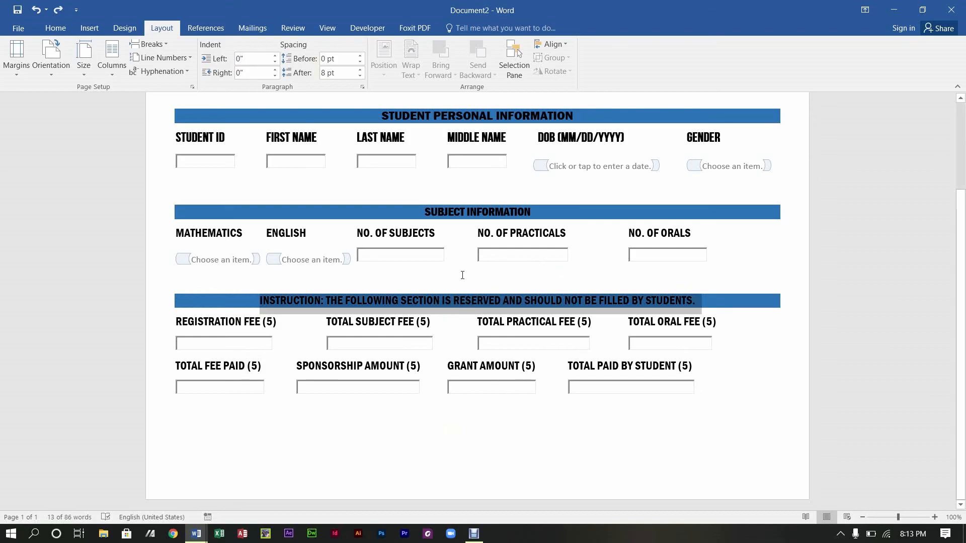
text(FINANCIAL INFORMATION)
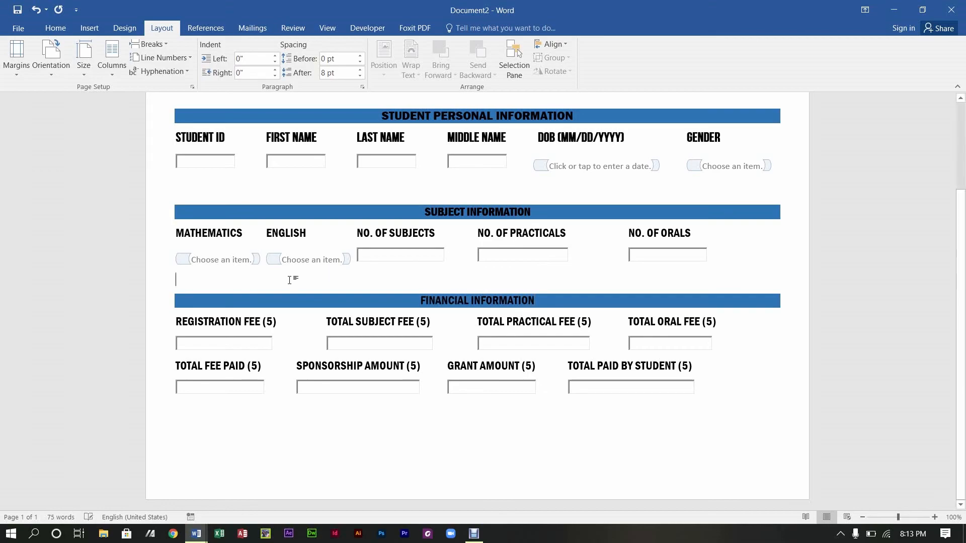
key(Return)
key(Return)
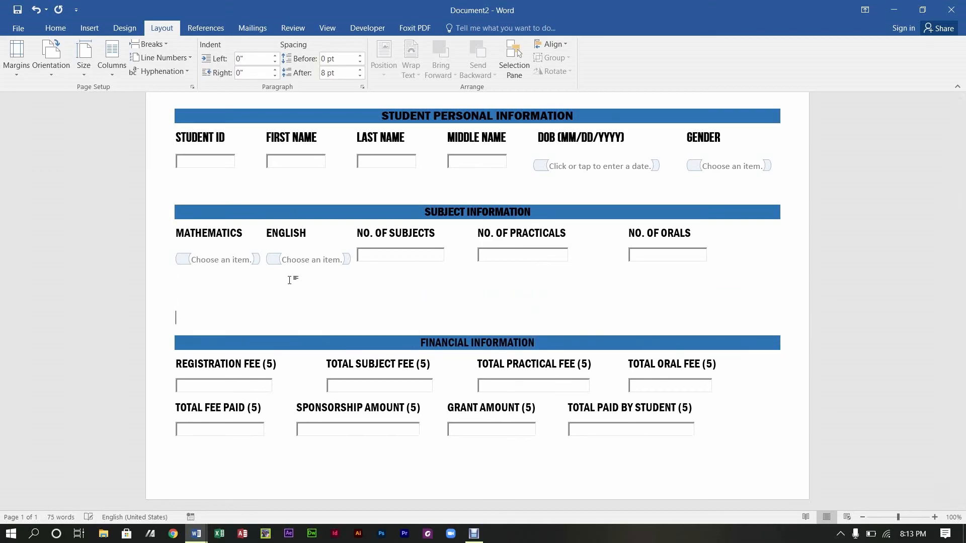
right_click(183, 301)
click(207, 355)
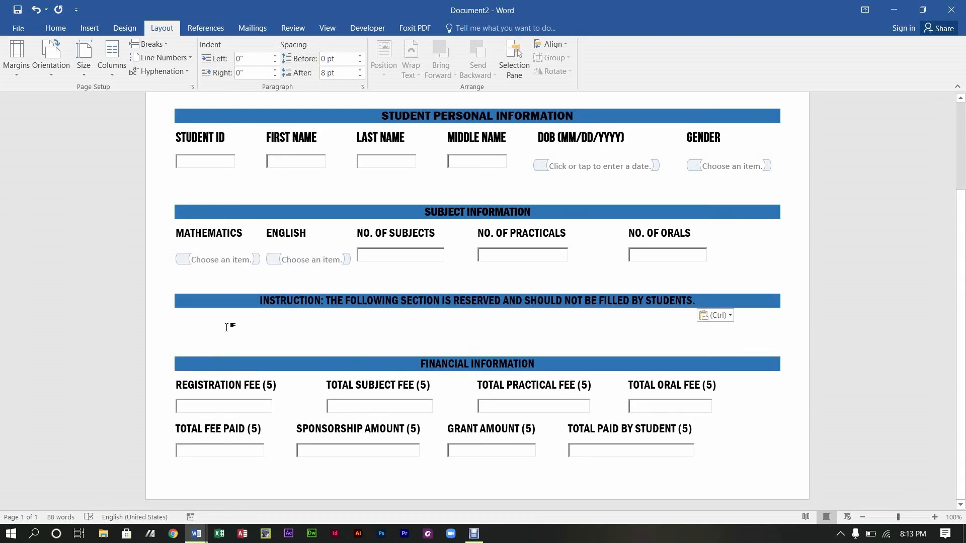
key(BackSpace)
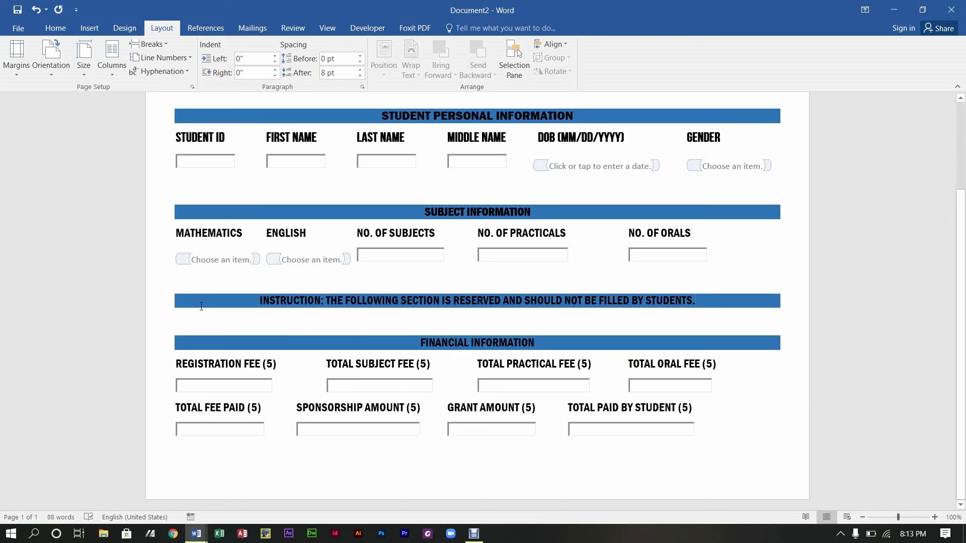
Step: Give the instruction line white shading and make it bold, underlined and red
triple_click(299, 301)
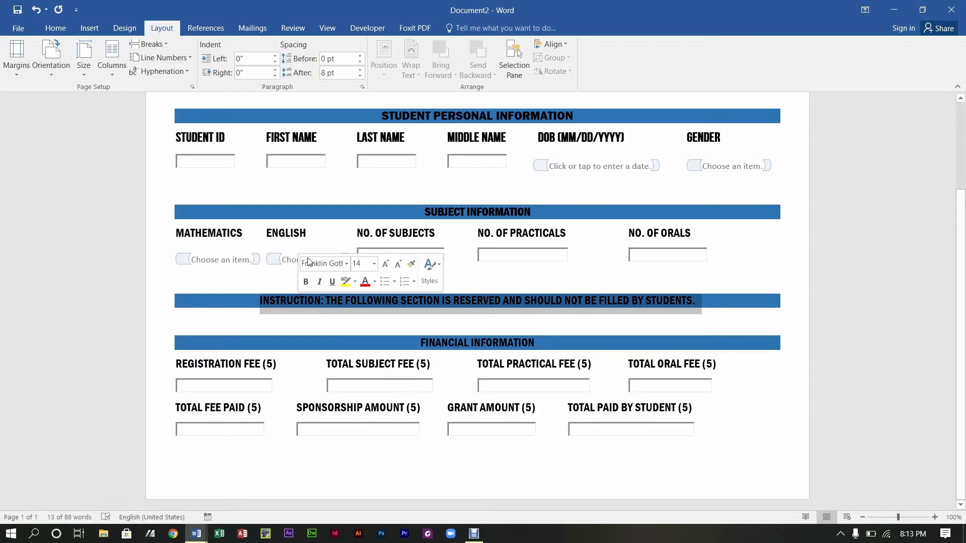
click(63, 28)
click(345, 68)
click(335, 122)
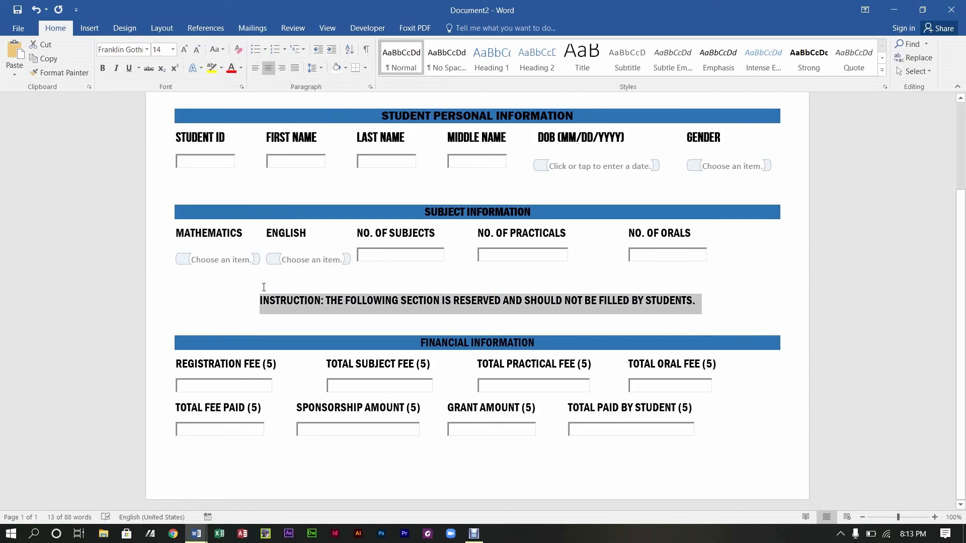
click(105, 69)
click(129, 68)
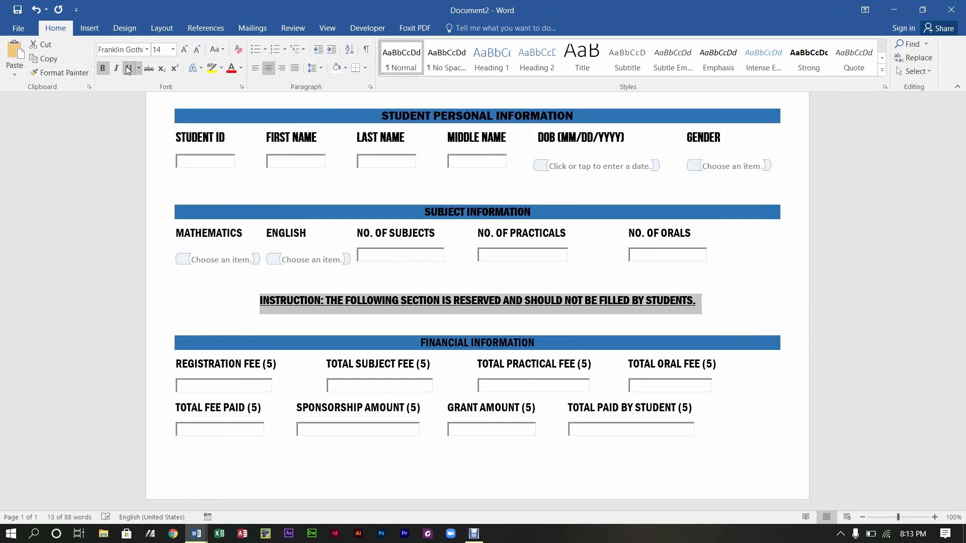
click(734, 284)
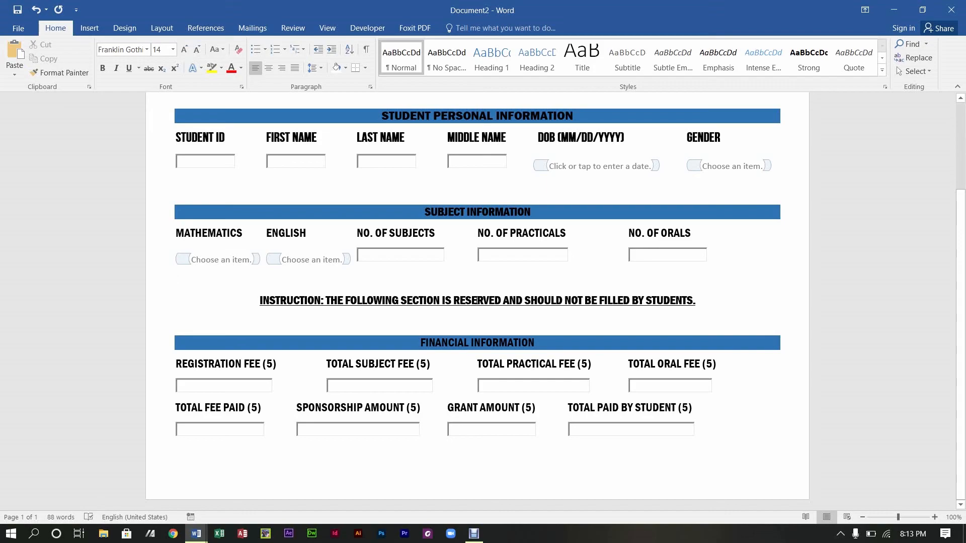
drag(702, 300, 226, 302)
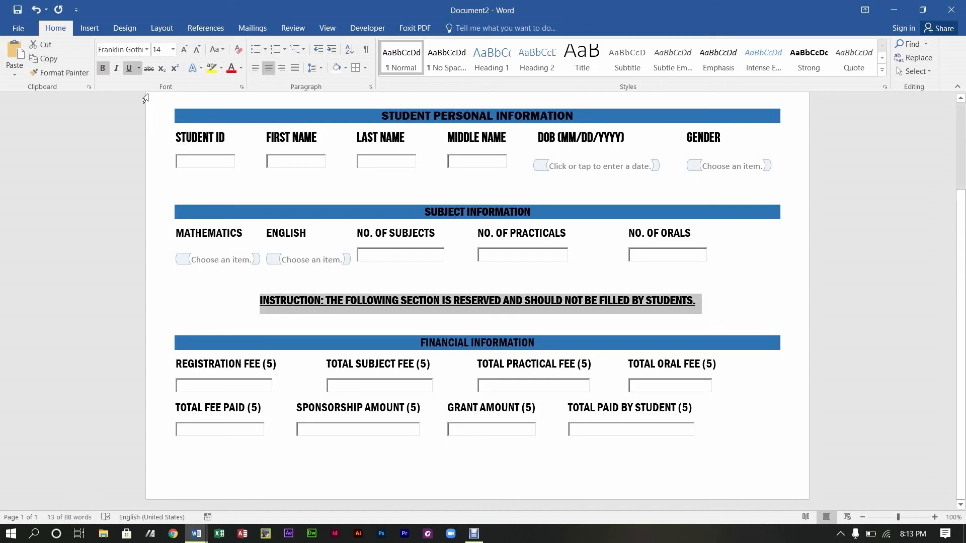
click(232, 68)
click(195, 300)
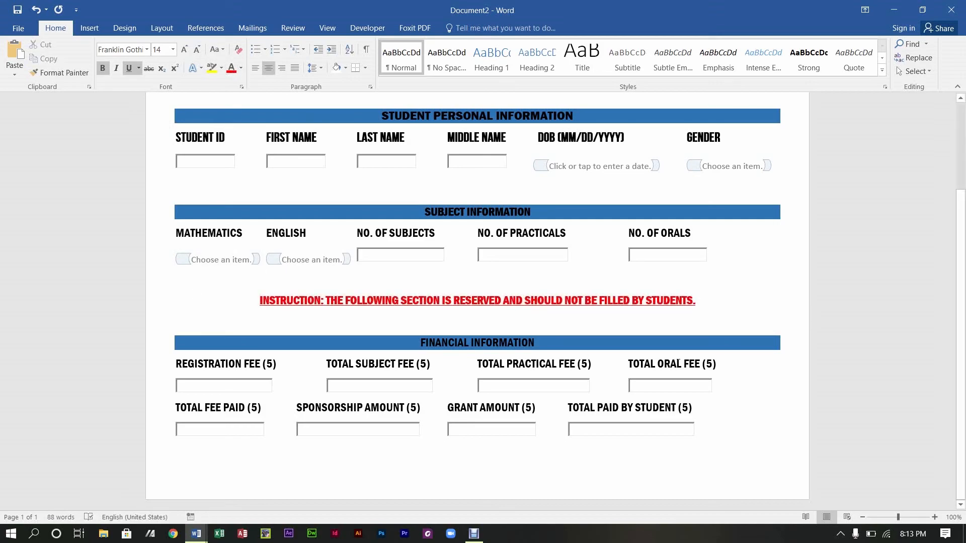
scroll(477, 301, up, 3)
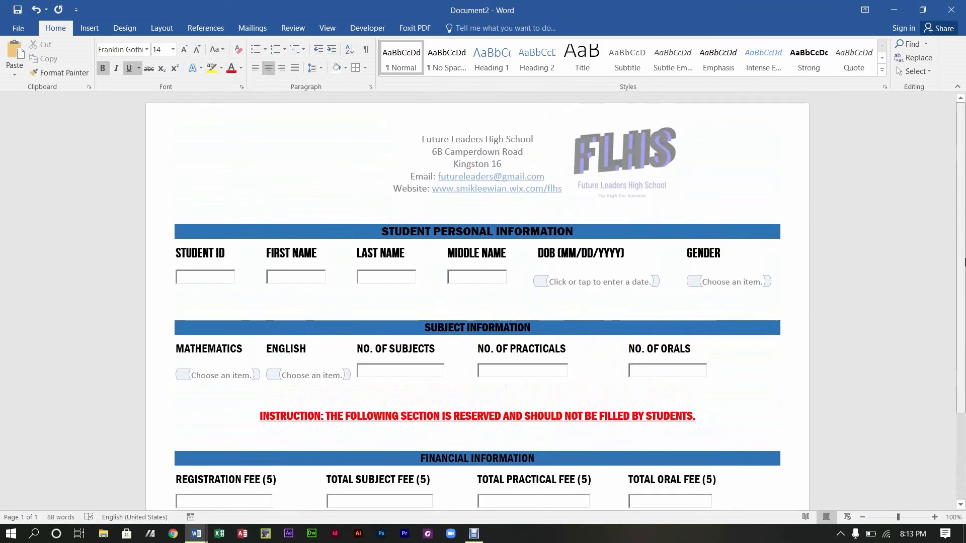
drag(959, 320, 964, 252)
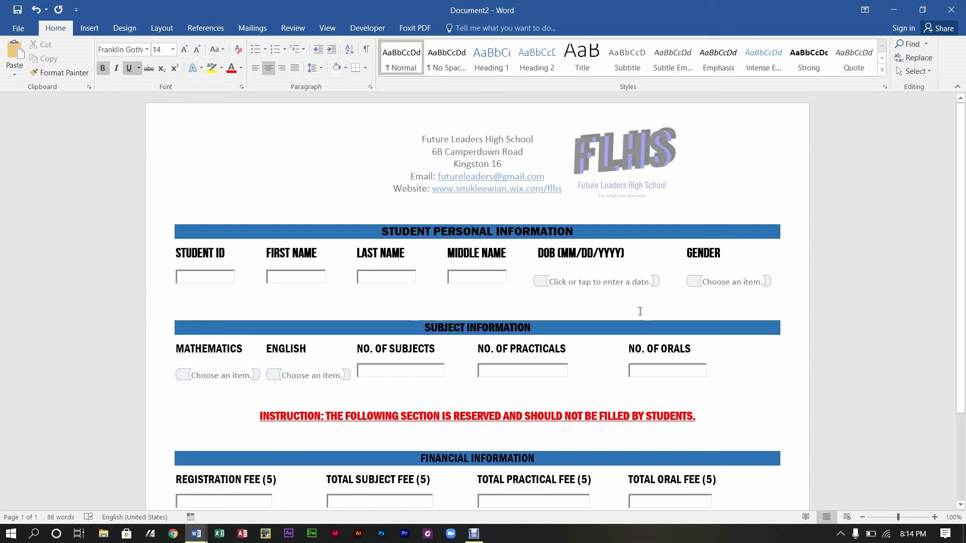
Step: Save a copy of the registration form on the Desktop under the file name 'sTUDENT FORM'
click(11, 29)
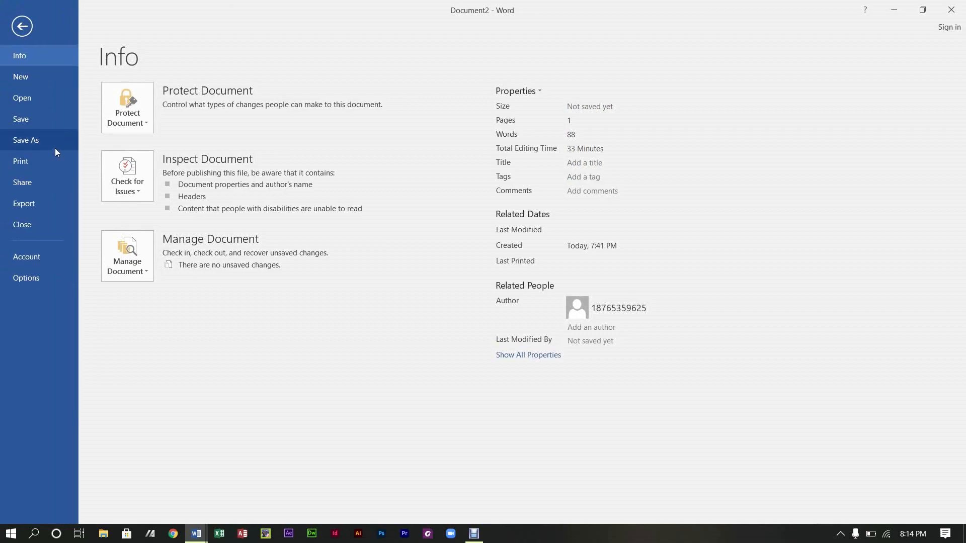
click(25, 137)
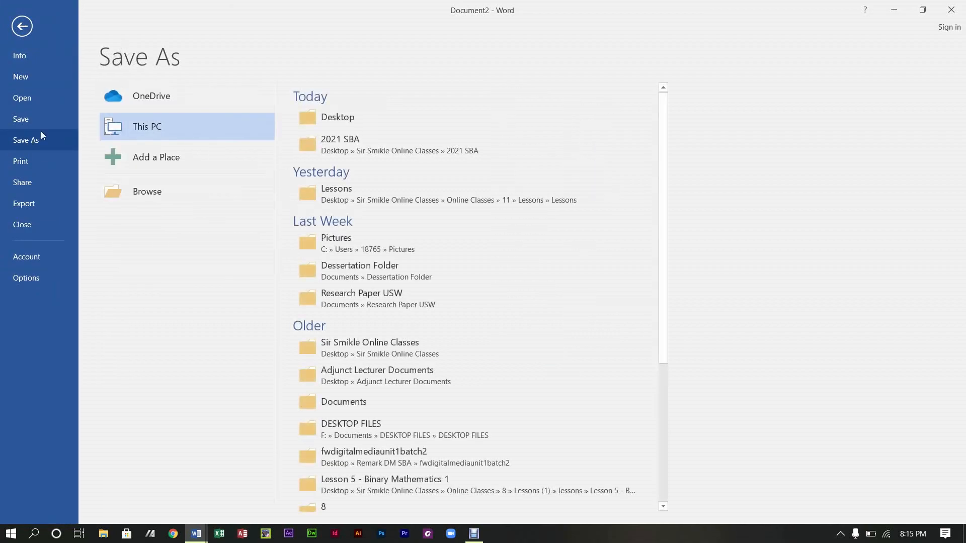
click(347, 119)
text(s)
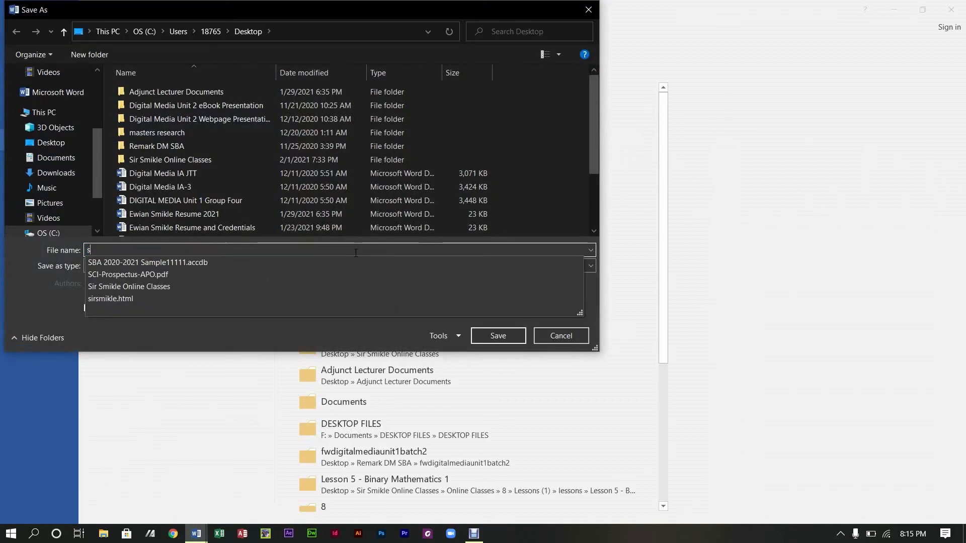
text(TUDENT FORM)
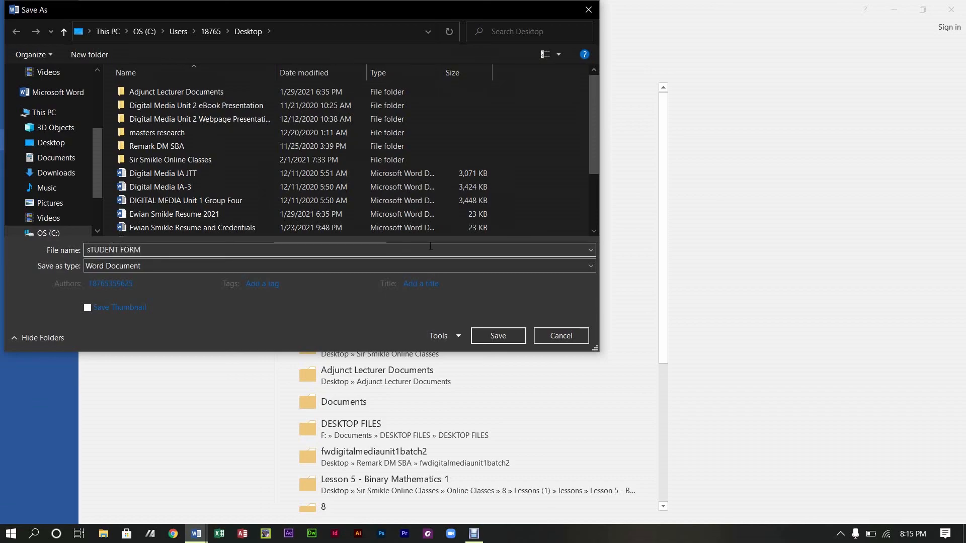
click(499, 336)
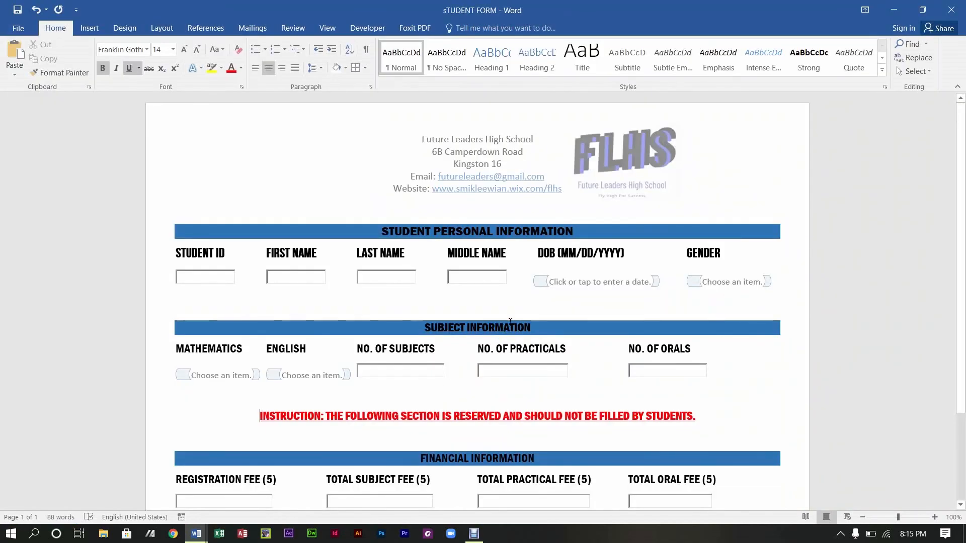